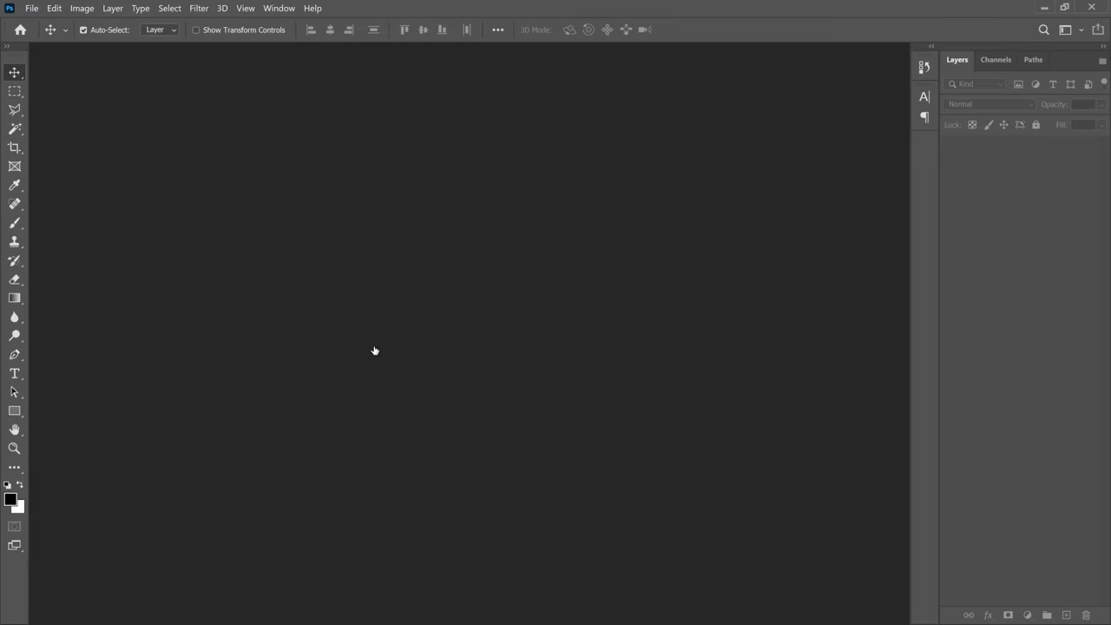
- Create a new document 8 inches wide and 8 inches high at 300 pixels/inch
key(ctrl+n)
click(868, 186)
click(835, 237)
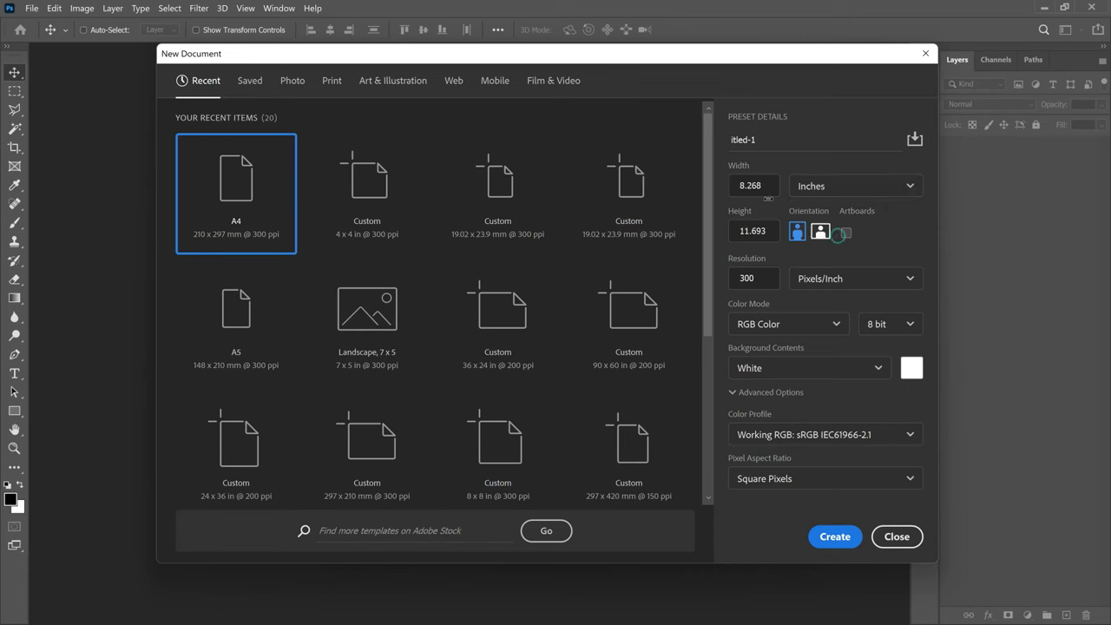
click(752, 185)
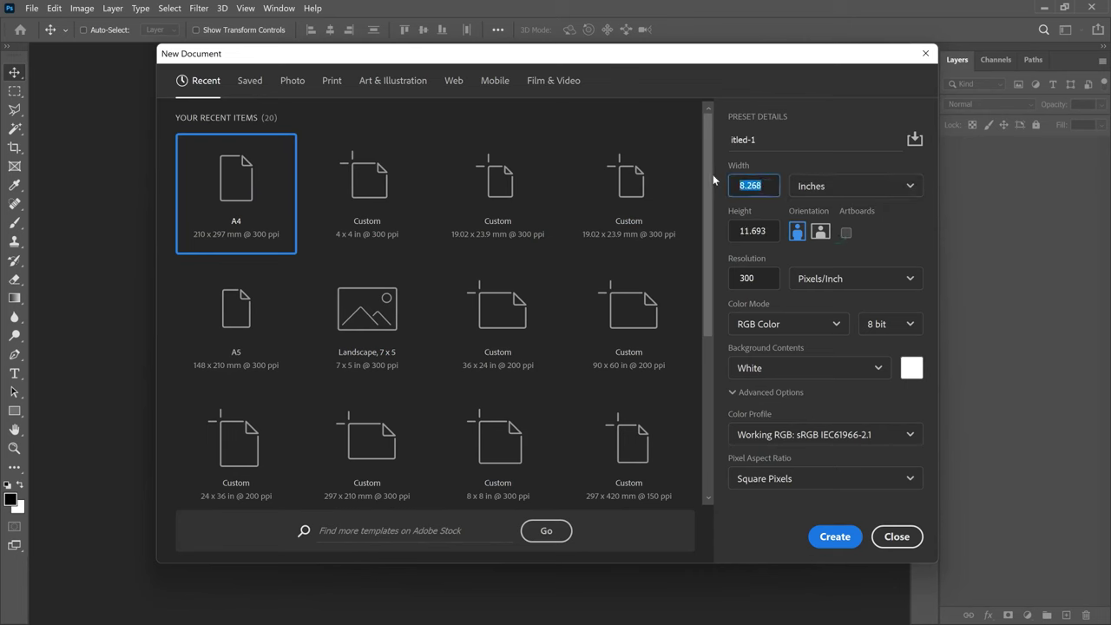
text(8)
key(Tab)
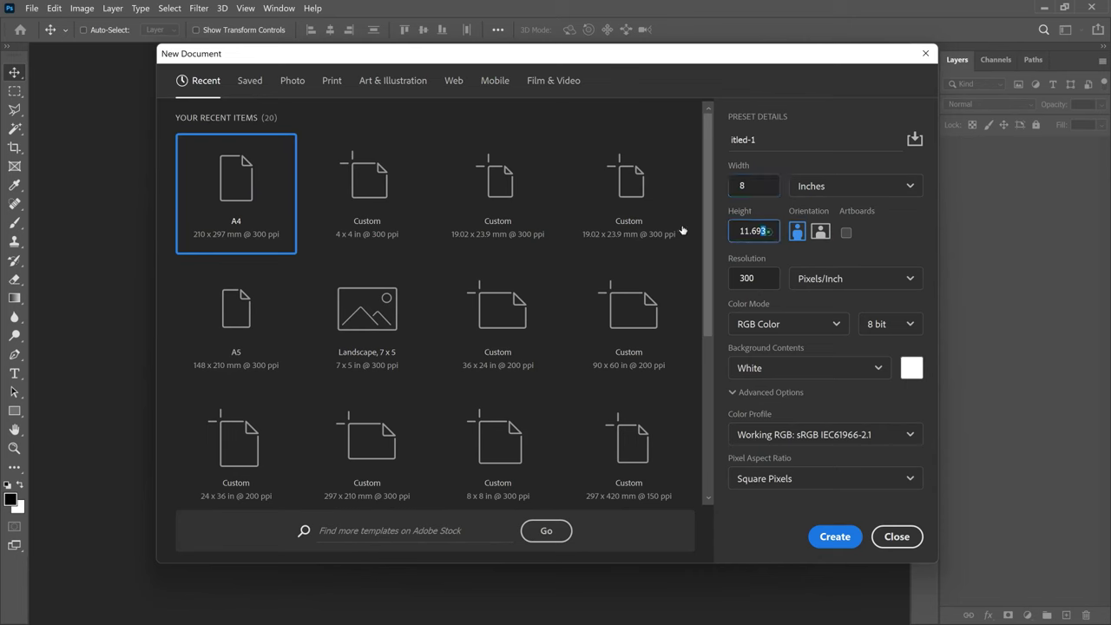
text(8)
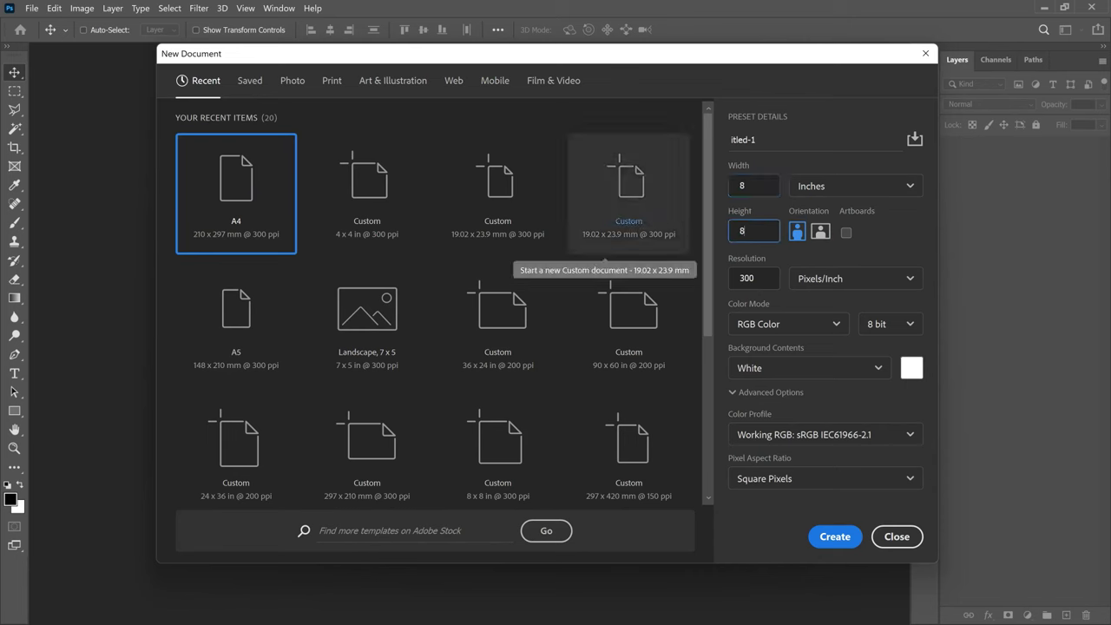
key(Tab)
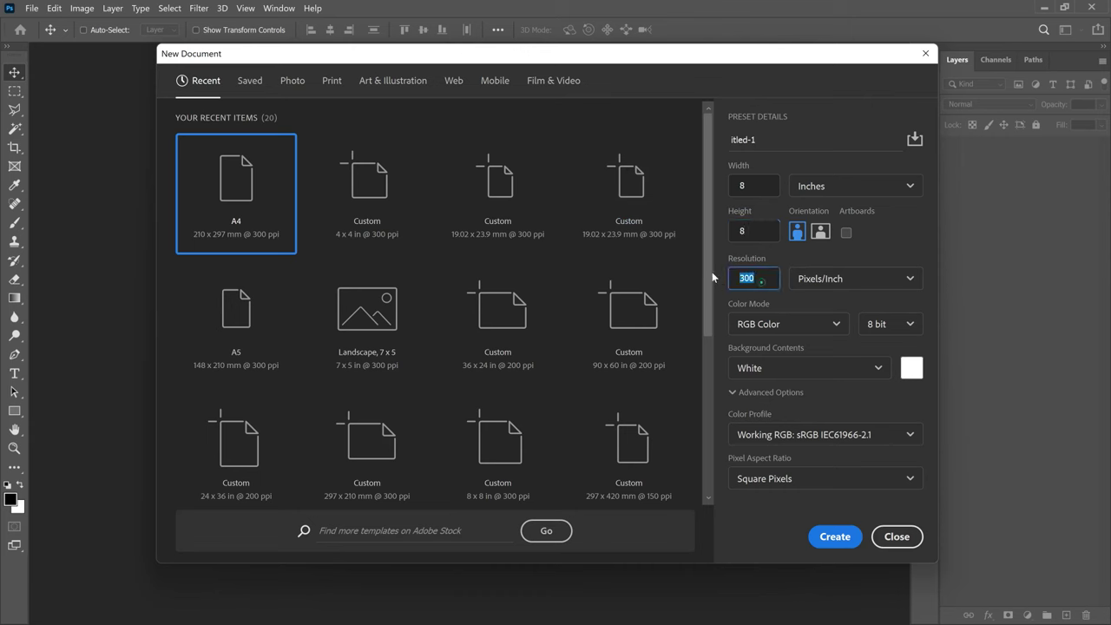
text(300)
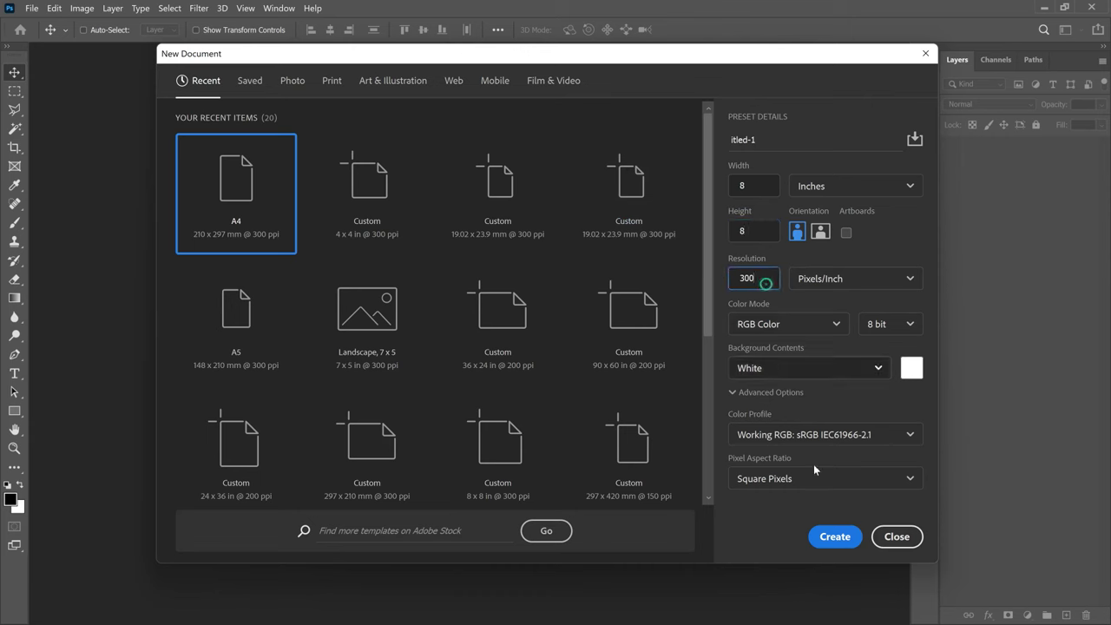
click(835, 536)
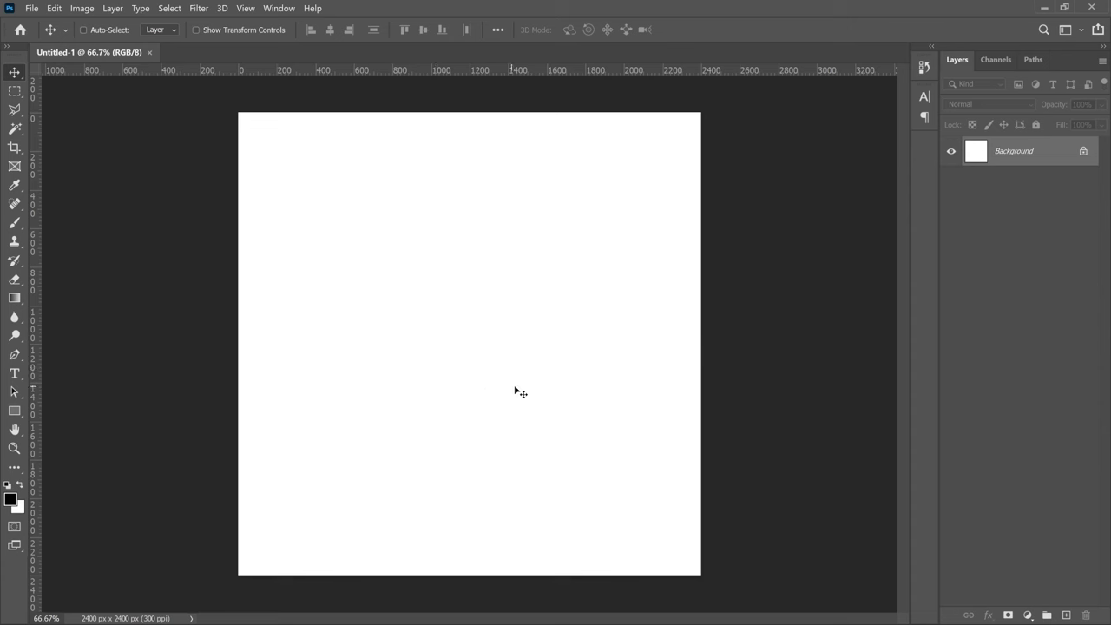
- Add a gradient fill layer and choose the dark blue to magenta preset gradient for it
click(1029, 613)
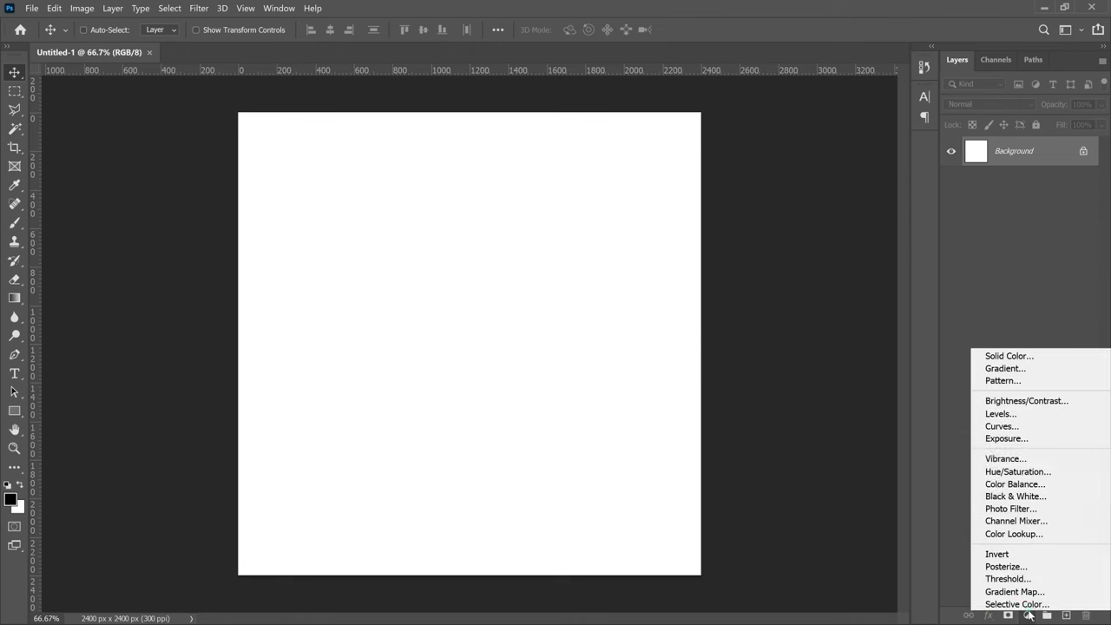
click(1022, 371)
click(714, 135)
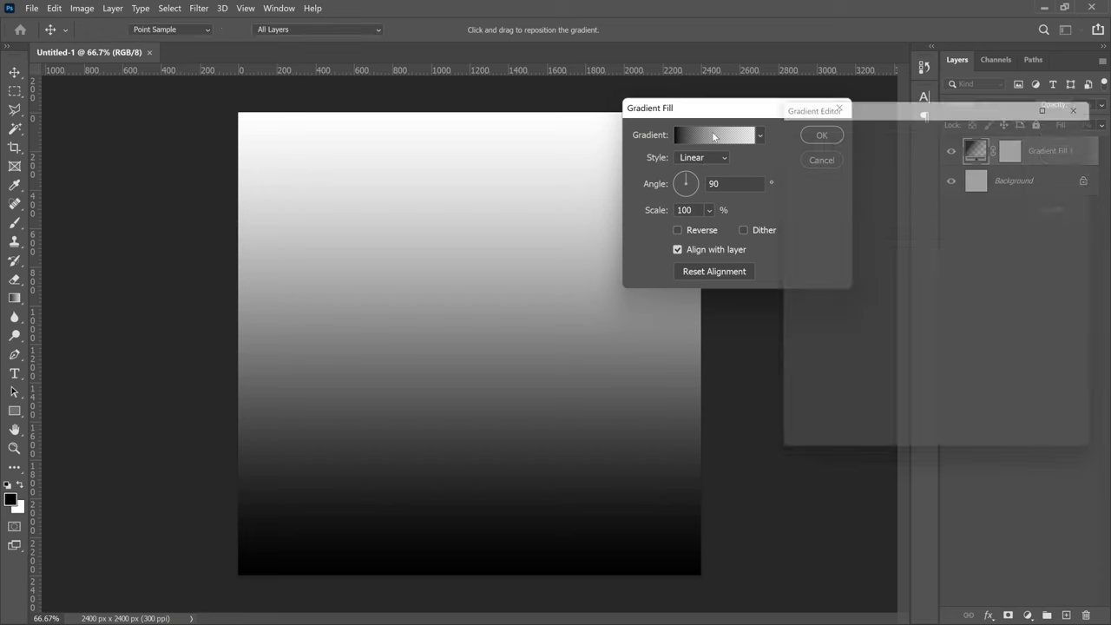
scroll(996, 178, down, 3)
scroll(996, 189, down, 10)
scroll(992, 195, up, 2)
click(964, 186)
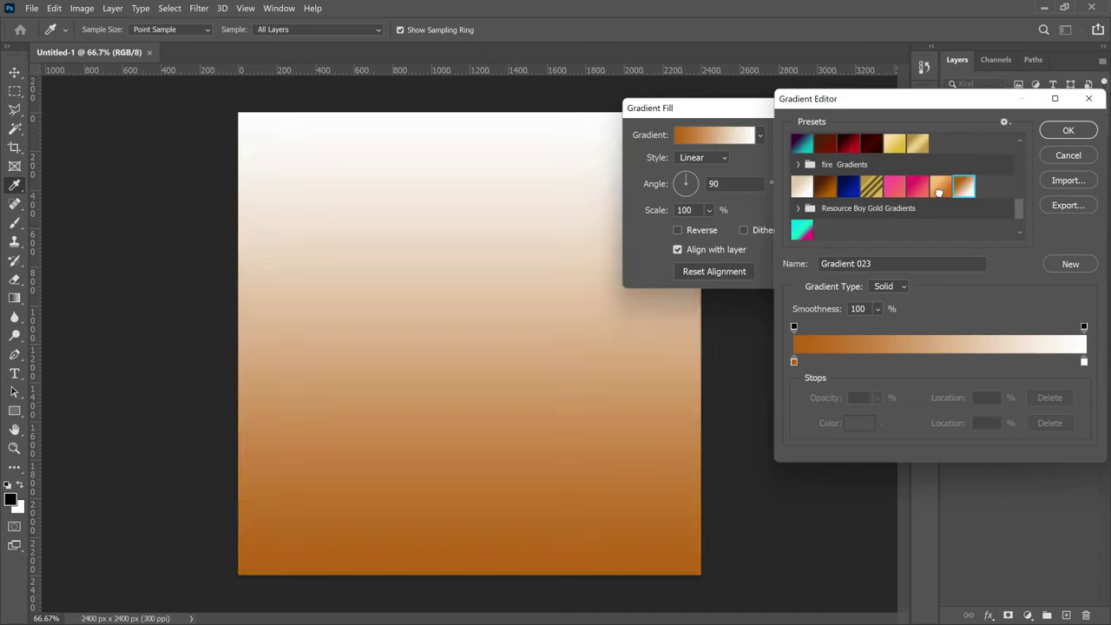
click(940, 187)
scroll(964, 208, down, 1)
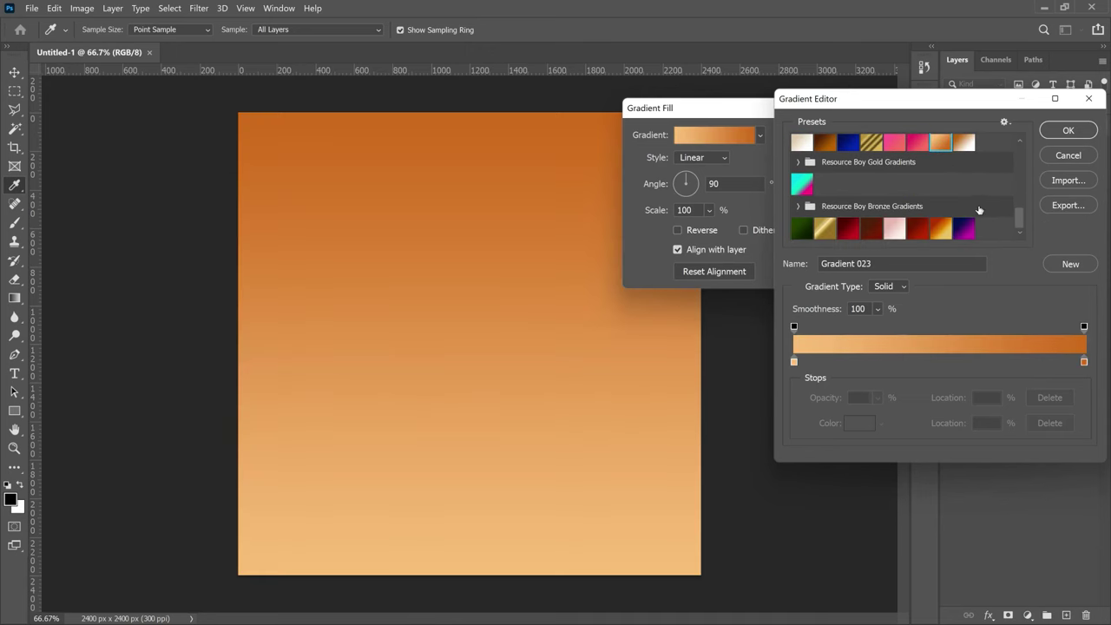
scroll(933, 200, up, 1)
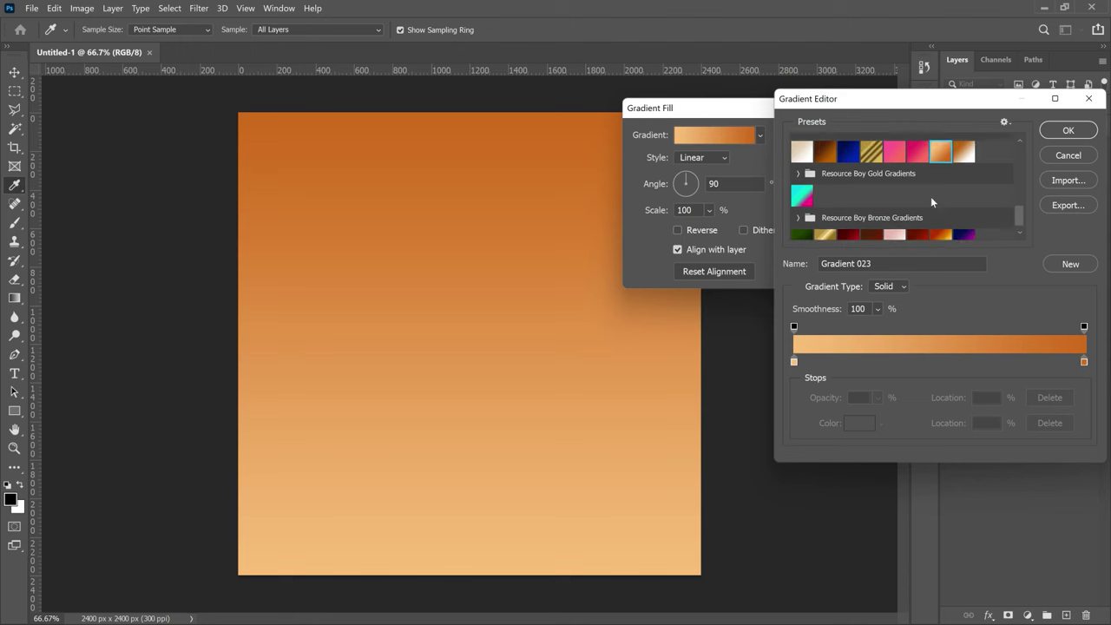
scroll(930, 197, down, 1)
click(965, 229)
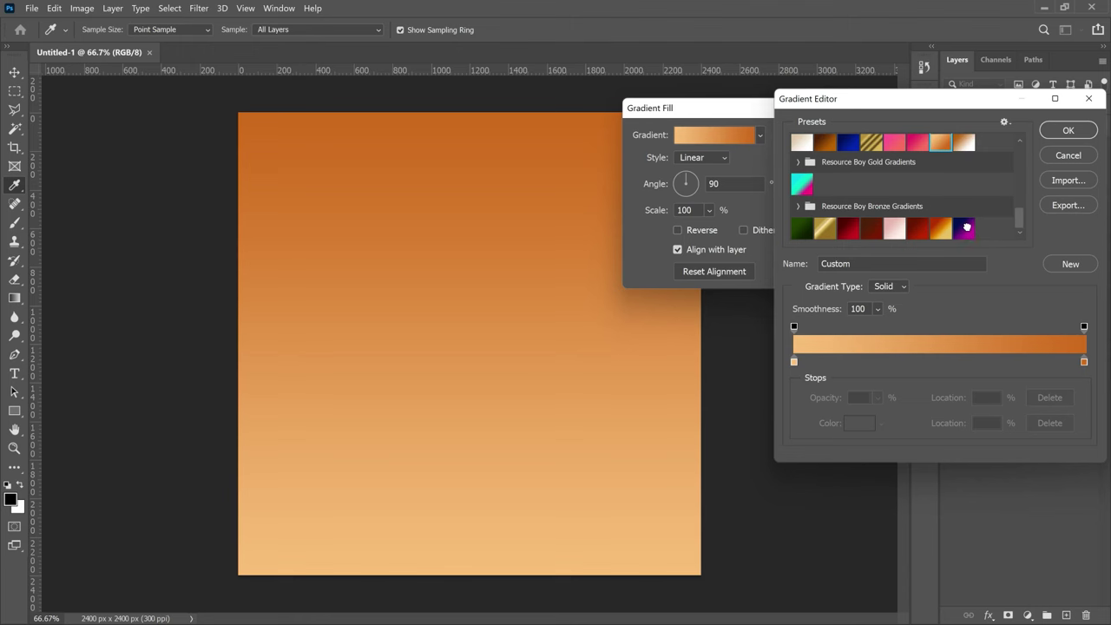
- Use #000f4e for the gradient's start stop and #ce14a9 for its end stop, and accept the gradient
click(795, 363)
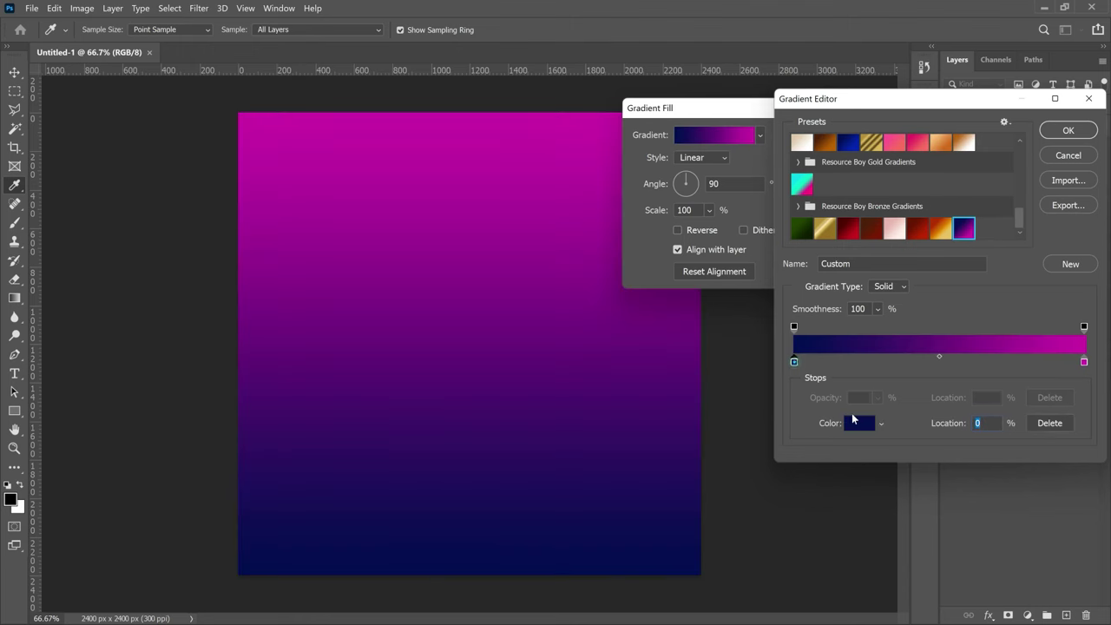
click(858, 425)
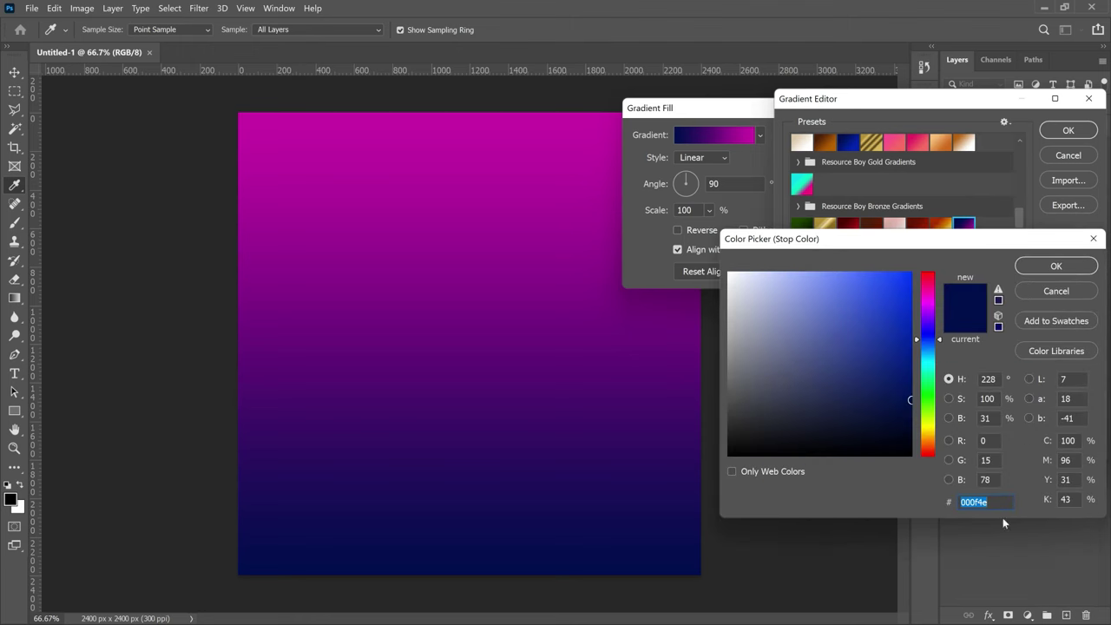
click(1057, 266)
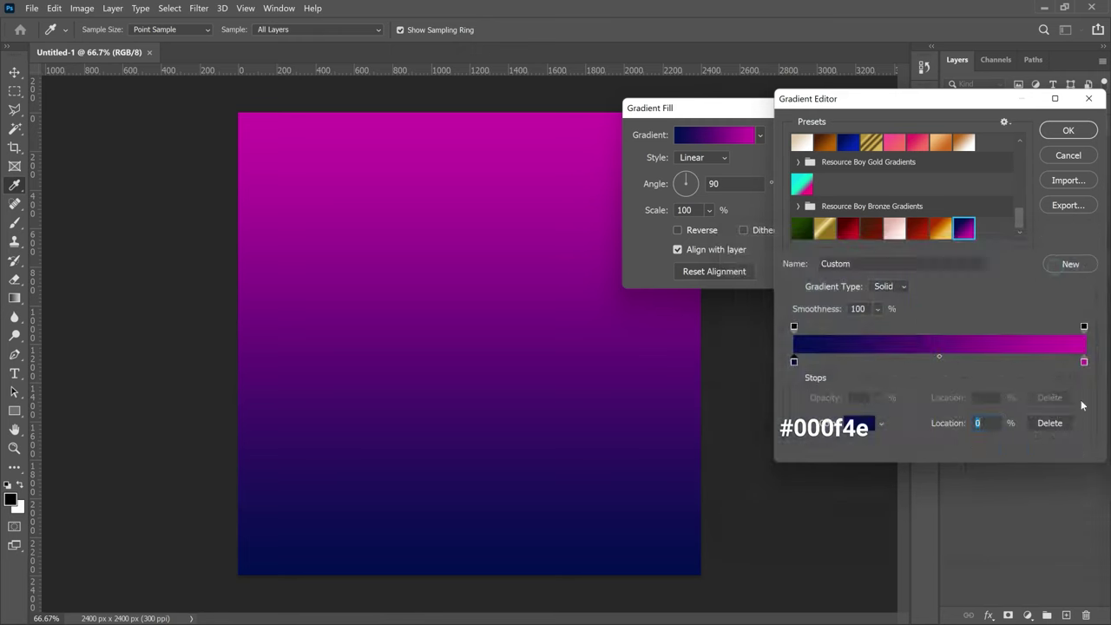
double_click(1085, 362)
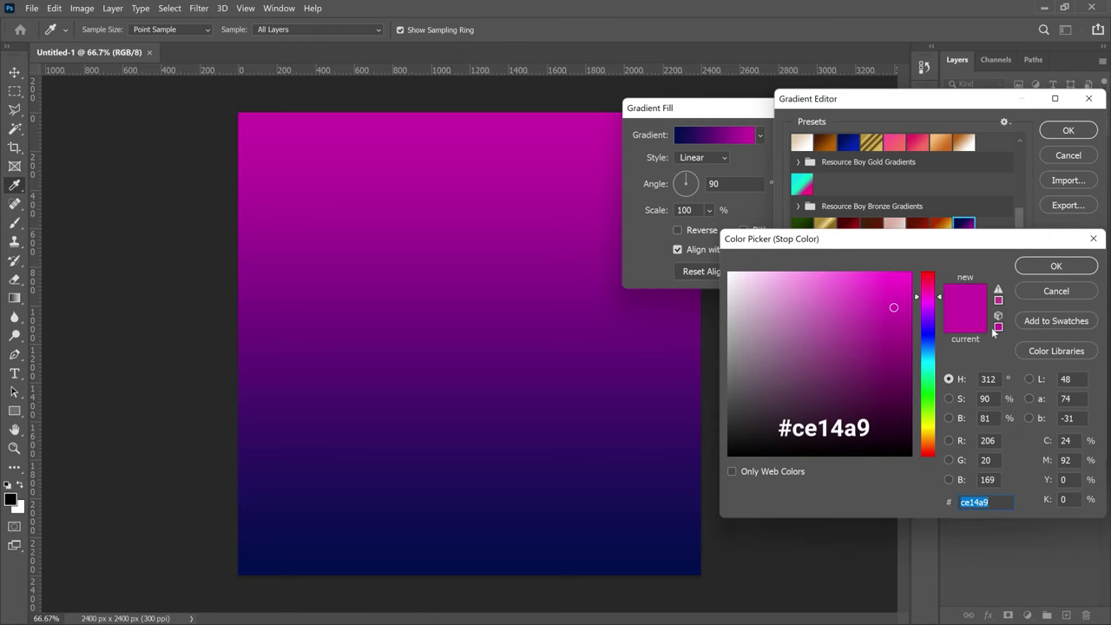
click(1057, 266)
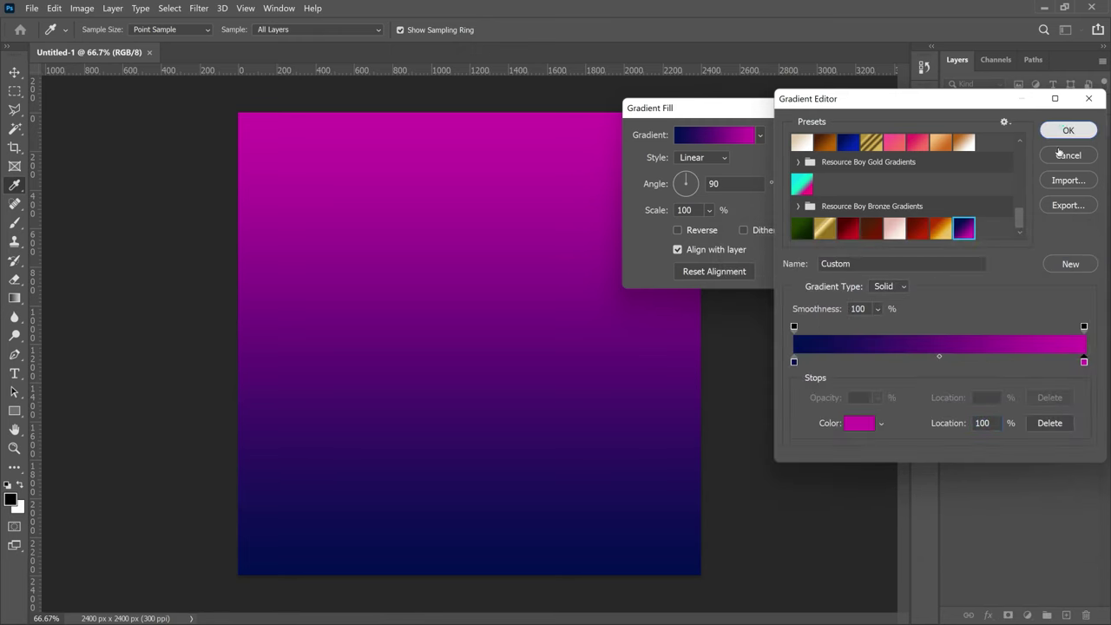
click(1069, 131)
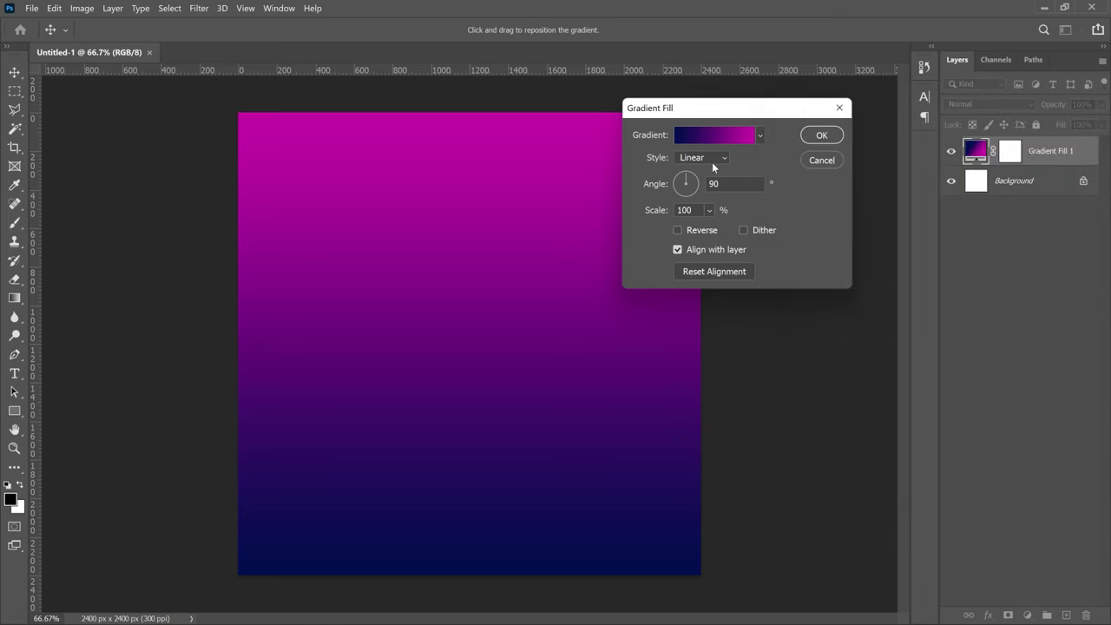
- Make the gradient fill radial and reversed, with its scale set to 155%
click(719, 159)
click(695, 171)
click(677, 231)
click(686, 210)
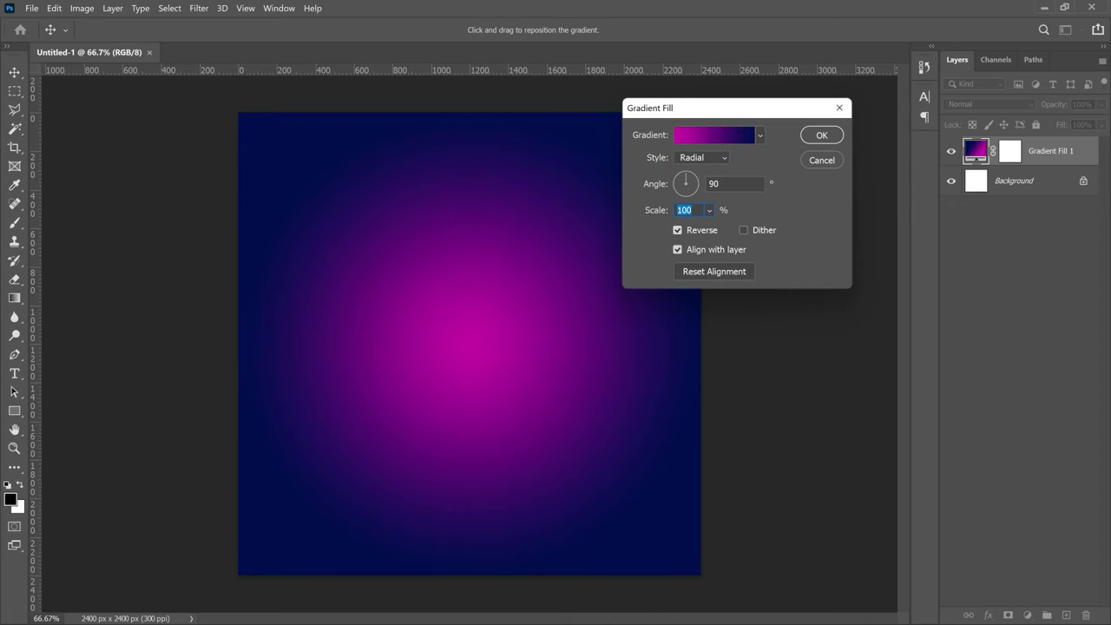
text(155)
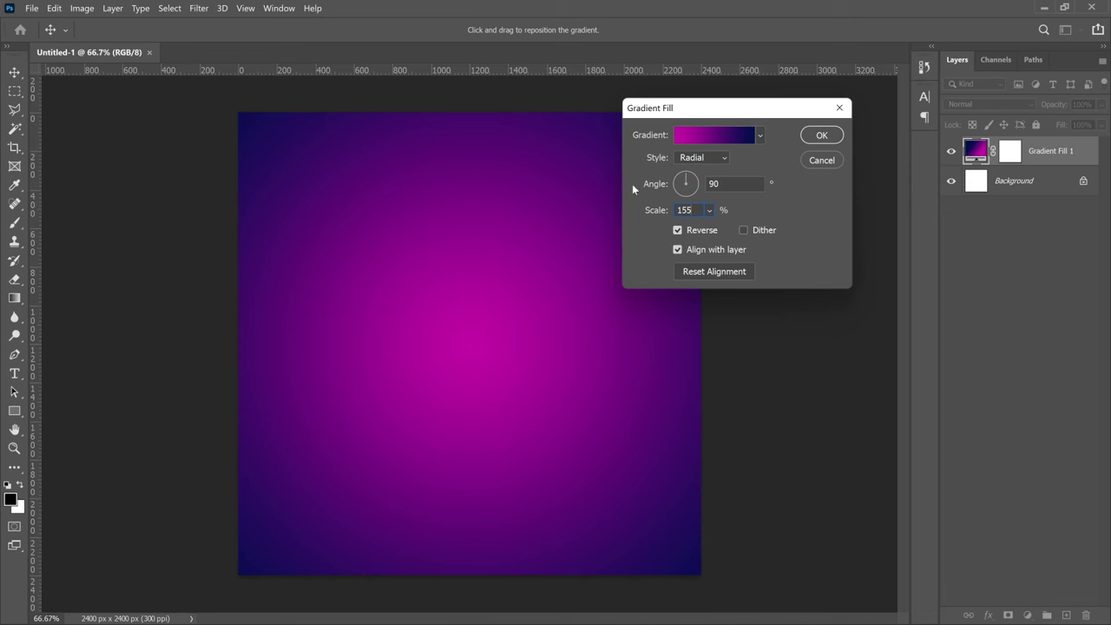
- Try enlarging the gradient fill's scale to 297%
click(712, 209)
drag(726, 230, 730, 231)
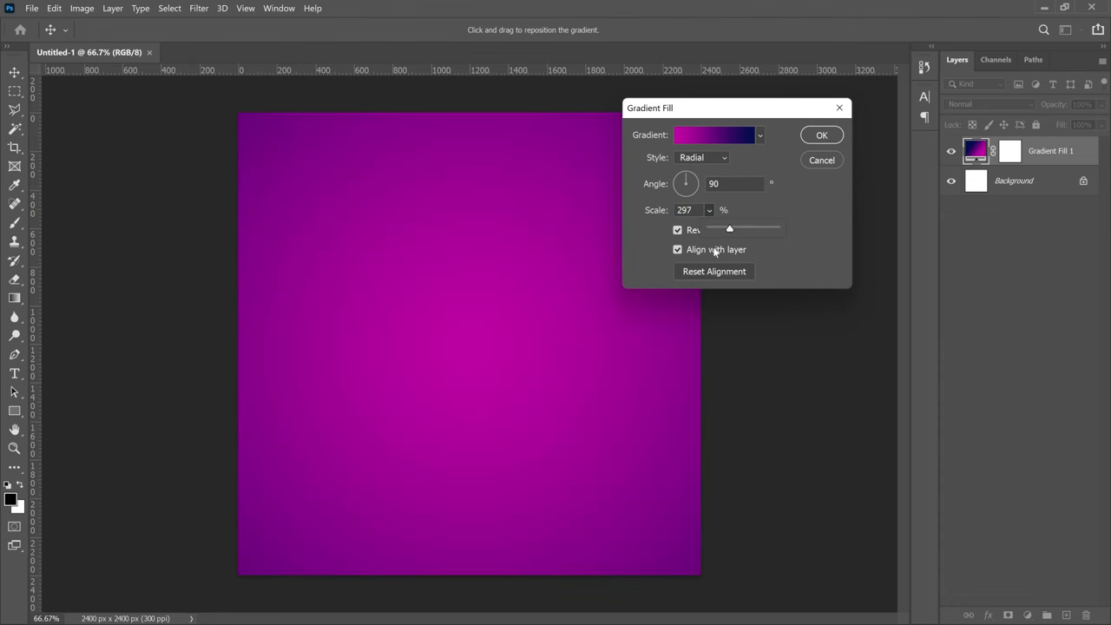
click(595, 190)
- Set the gradient fill's scale to 155% and apply the fill
text(155)
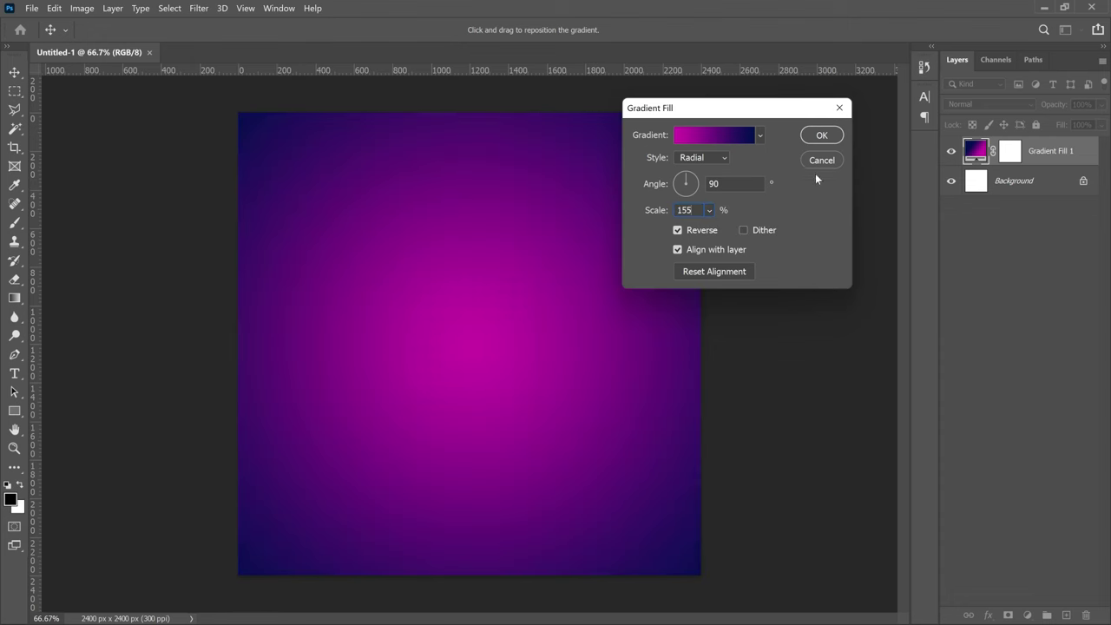
click(821, 135)
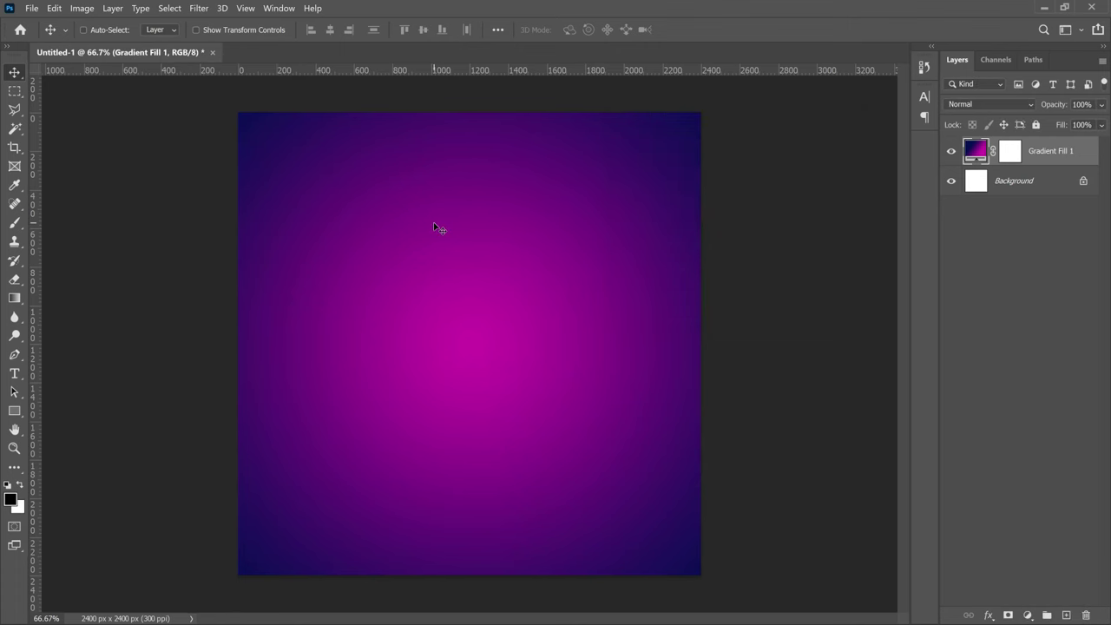
- Place the abstract-pink-background-32 image as embedded, scale it to about 39%, and reposition it over the canvas's full width
click(32, 8)
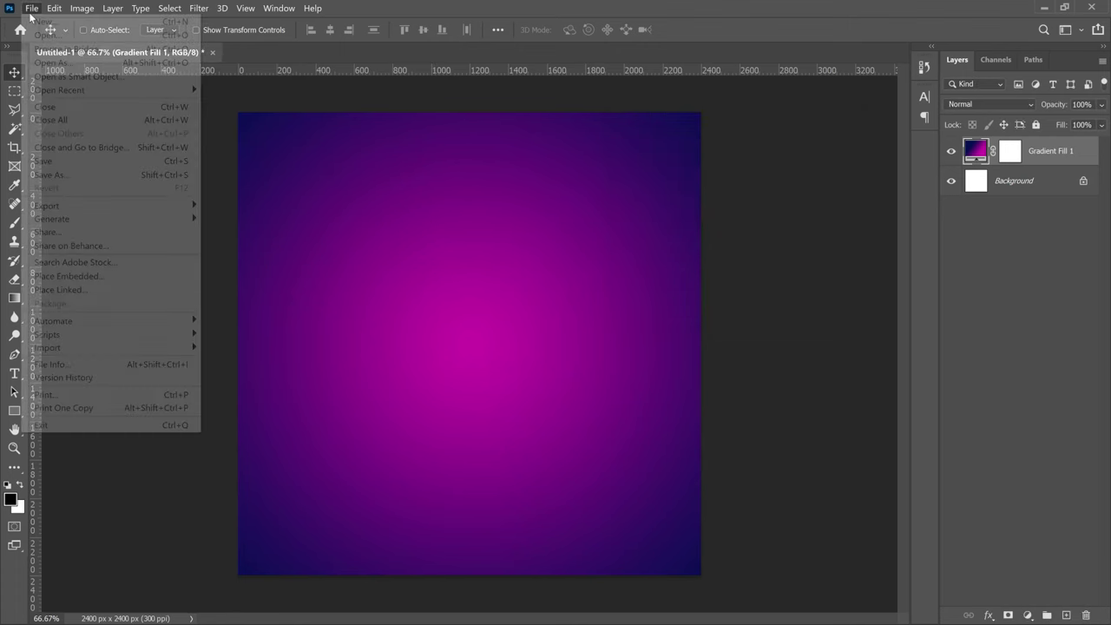
click(70, 277)
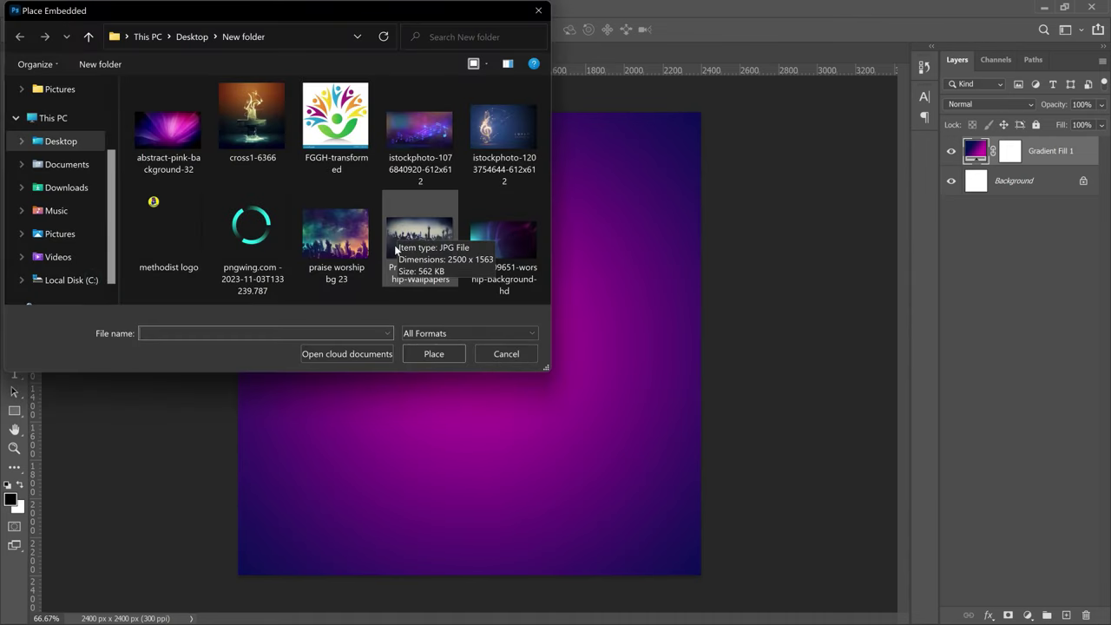
double_click(176, 122)
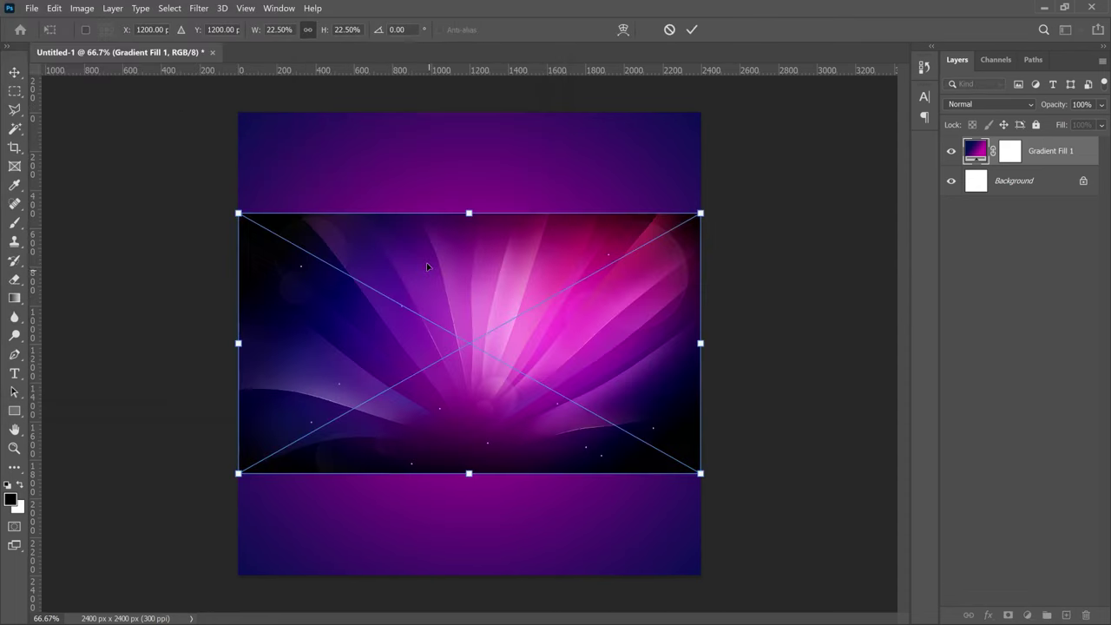
drag(701, 473, 941, 624)
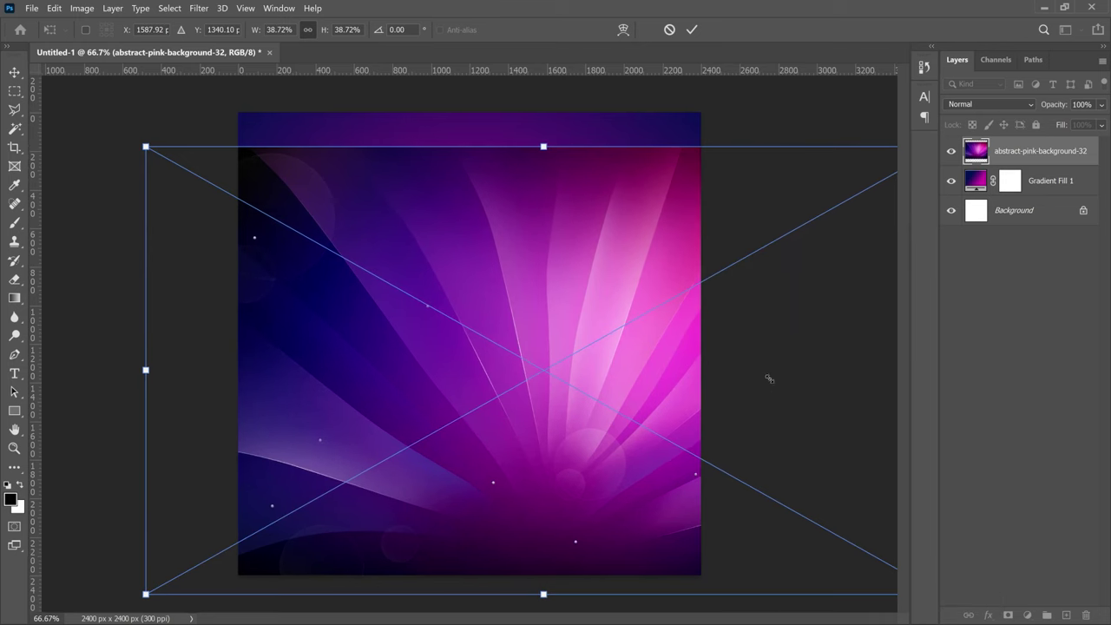
drag(727, 382, 642, 373)
key(Return)
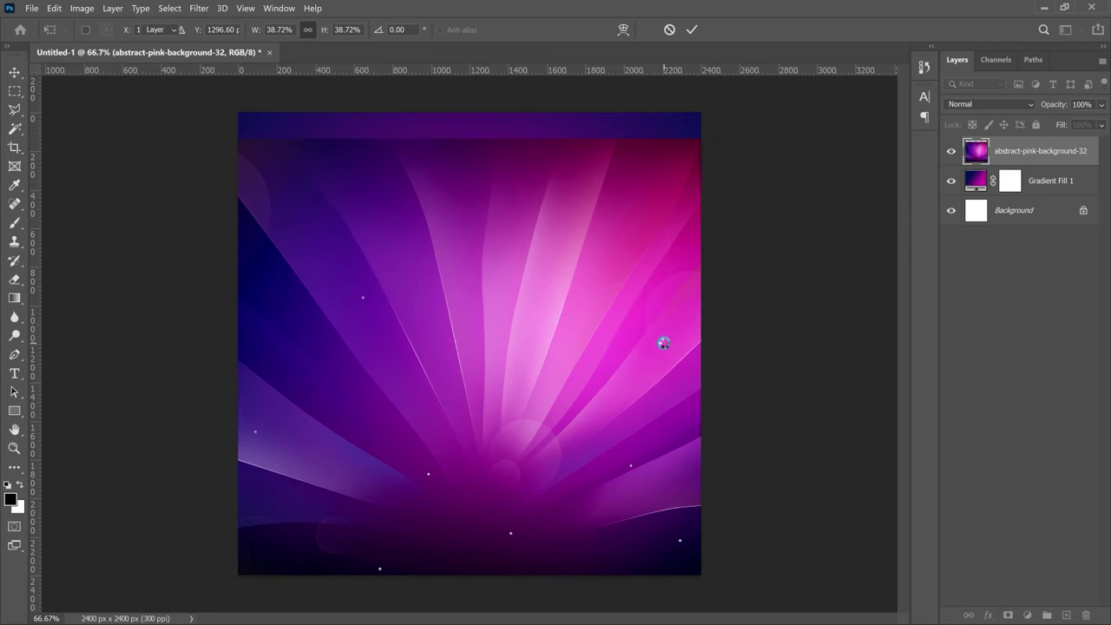
- Rasterize the abstract-pink-background-32 layer and desaturate it to grayscale
right_click(1023, 155)
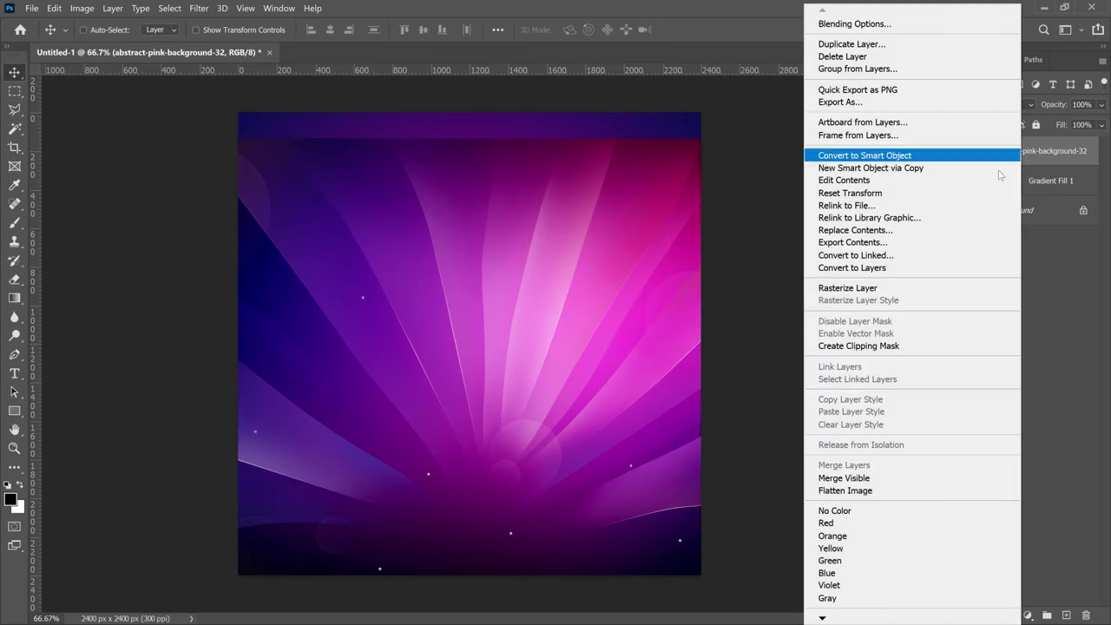
click(873, 291)
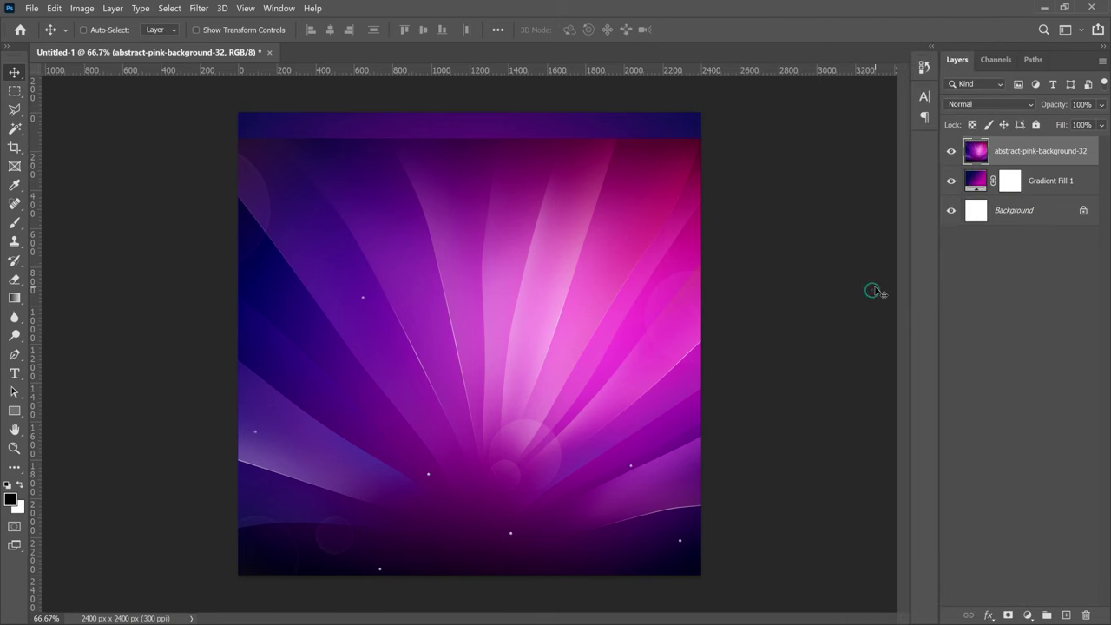
key(ctrl+shift+u)
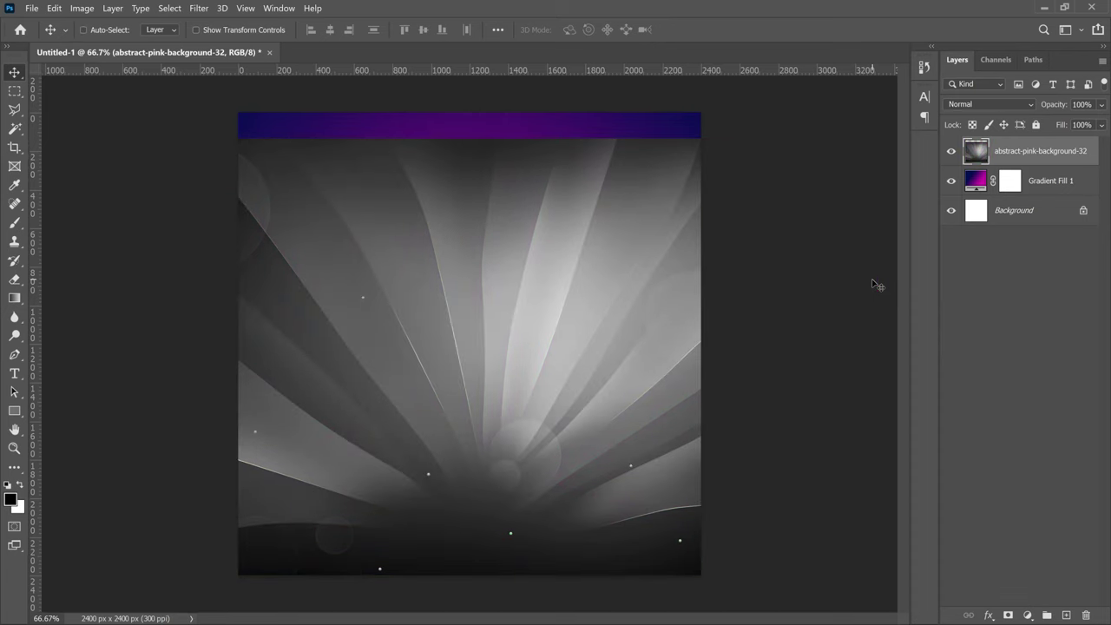
- Set the abstract-pink-background-32 layer's blend mode to Soft Light and add a layer mask to it
click(1032, 105)
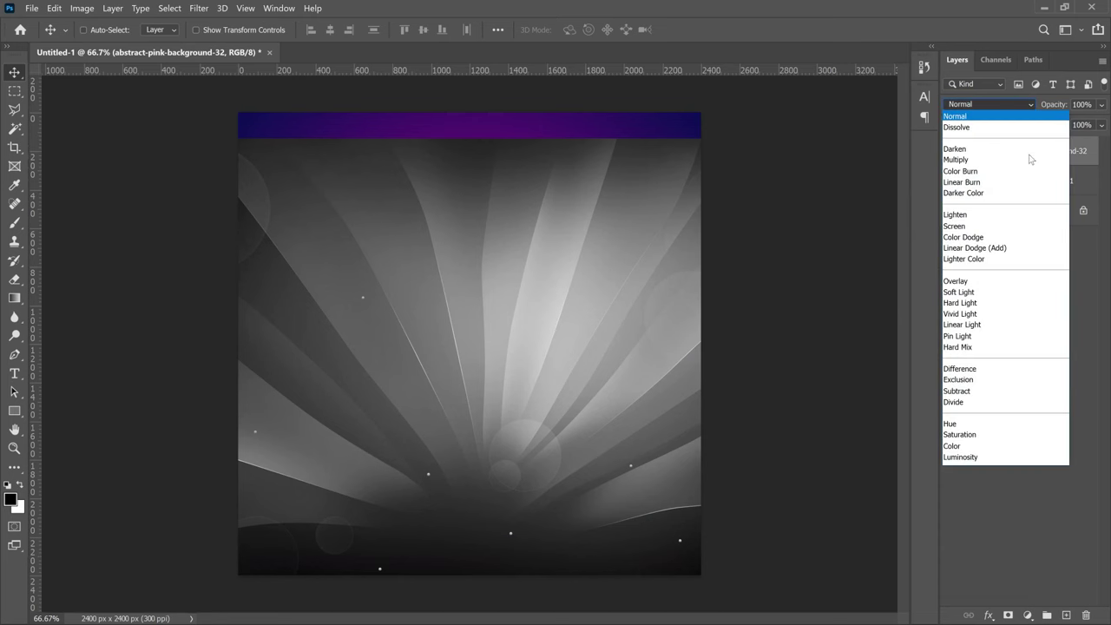
click(1017, 292)
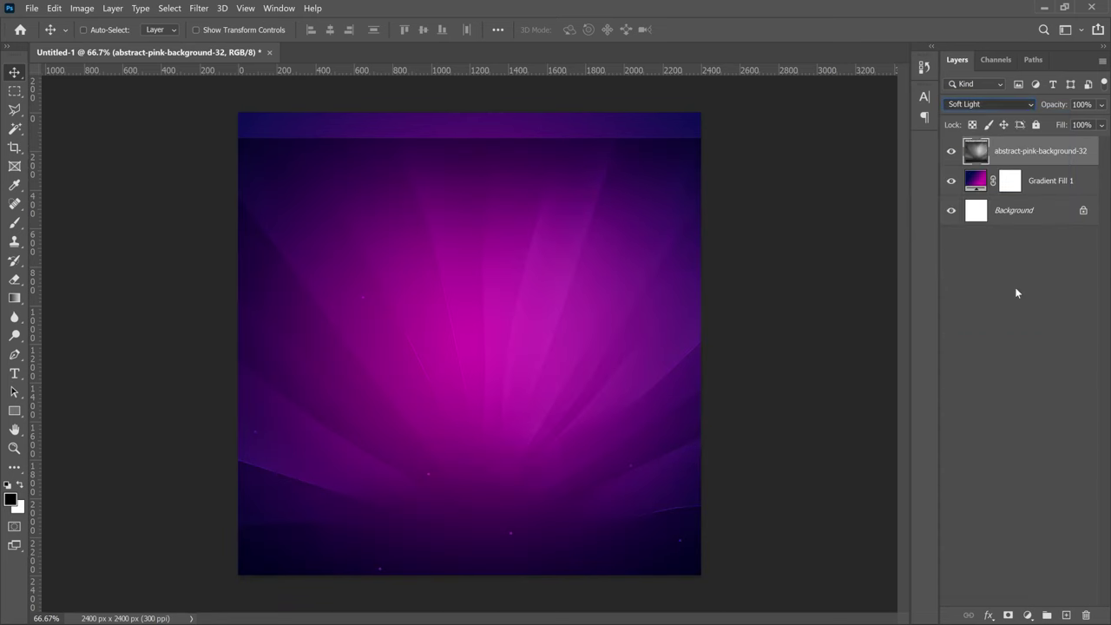
click(1008, 616)
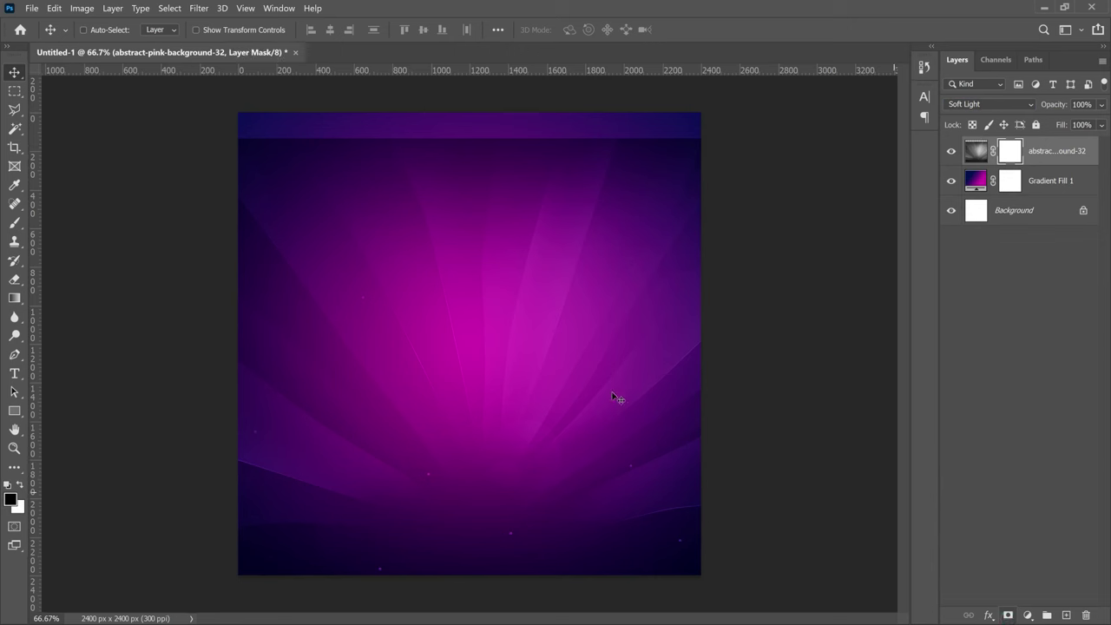
- Mask out the abstract-pink-background-32 layer's upper edge with a soft black 1500 px brush at 0% hardness, and set the layer's opacity to 67%
key(b)
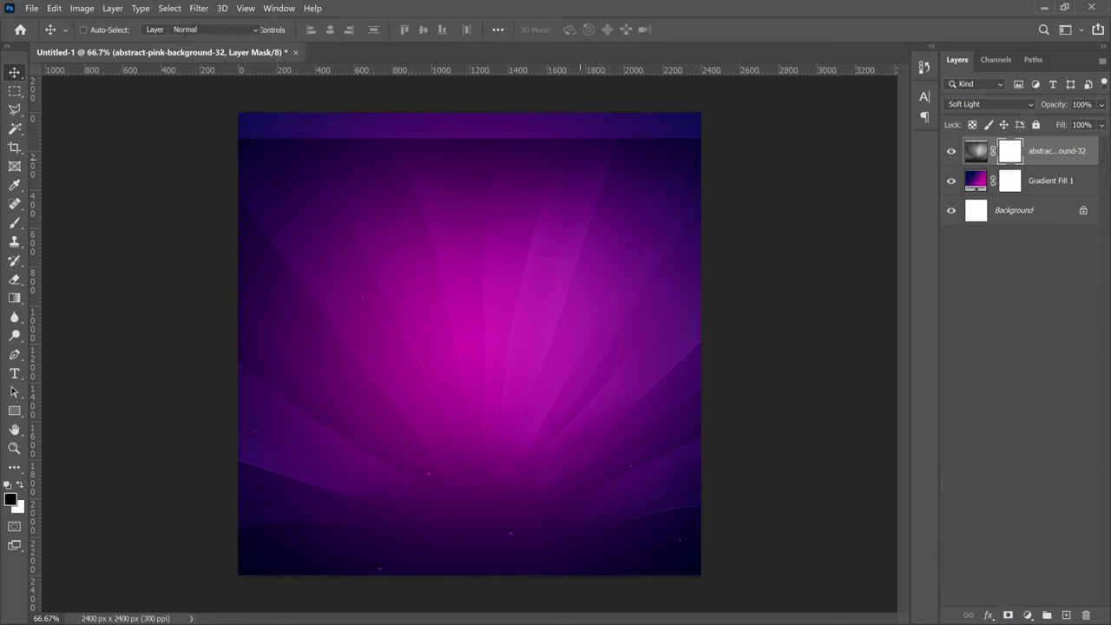
right_click(568, 211)
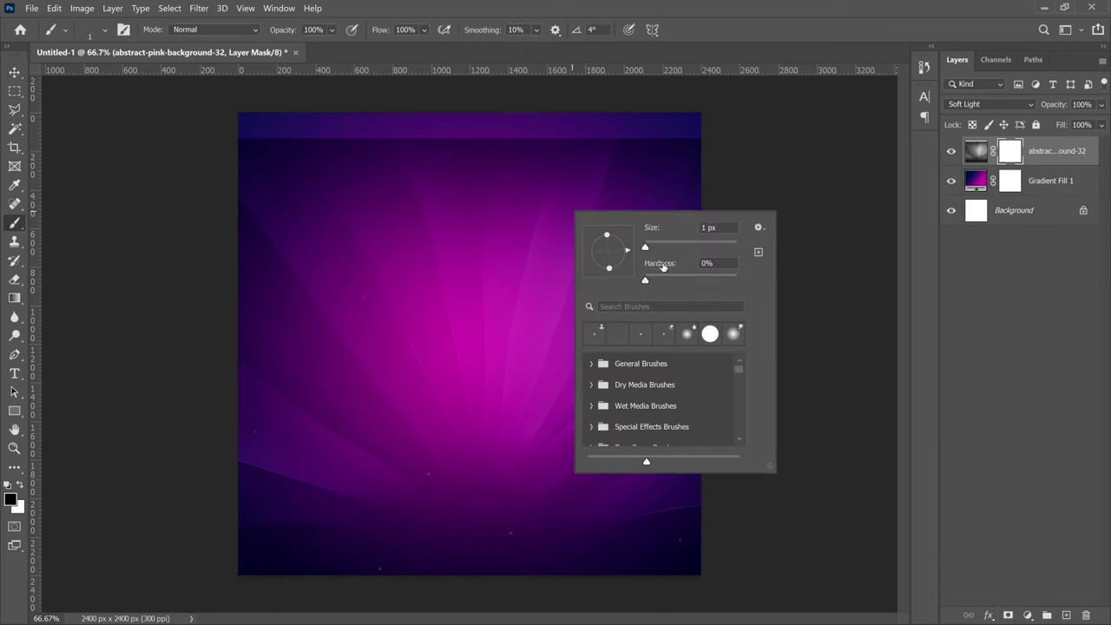
drag(677, 250, 685, 244)
text(100)
key(Return)
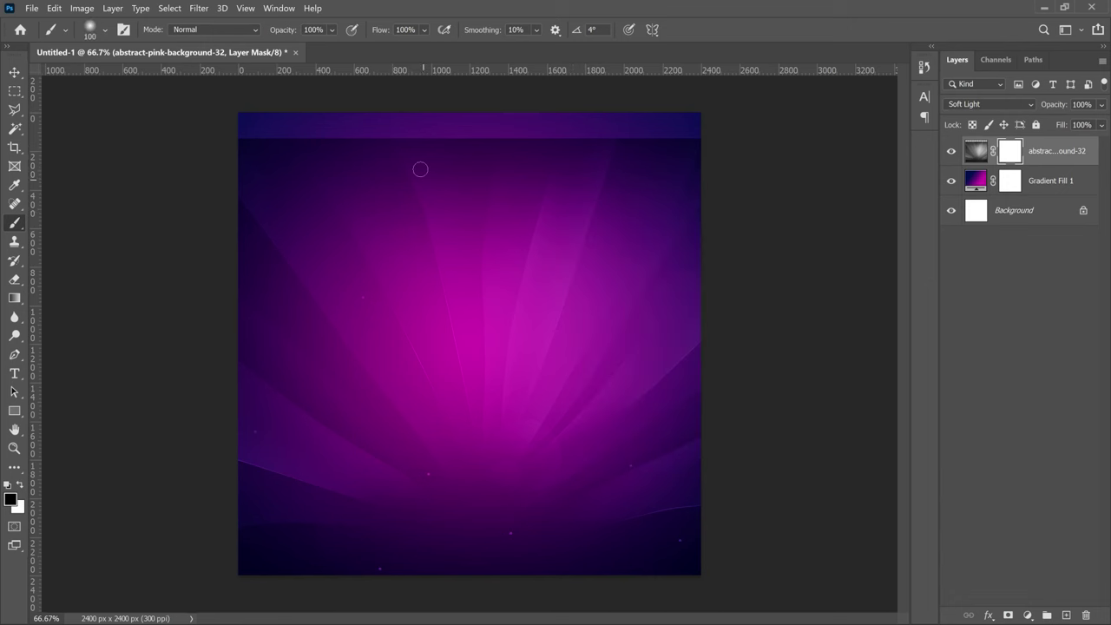
key(bracketright)
key(bracketright)
key(bracketright)
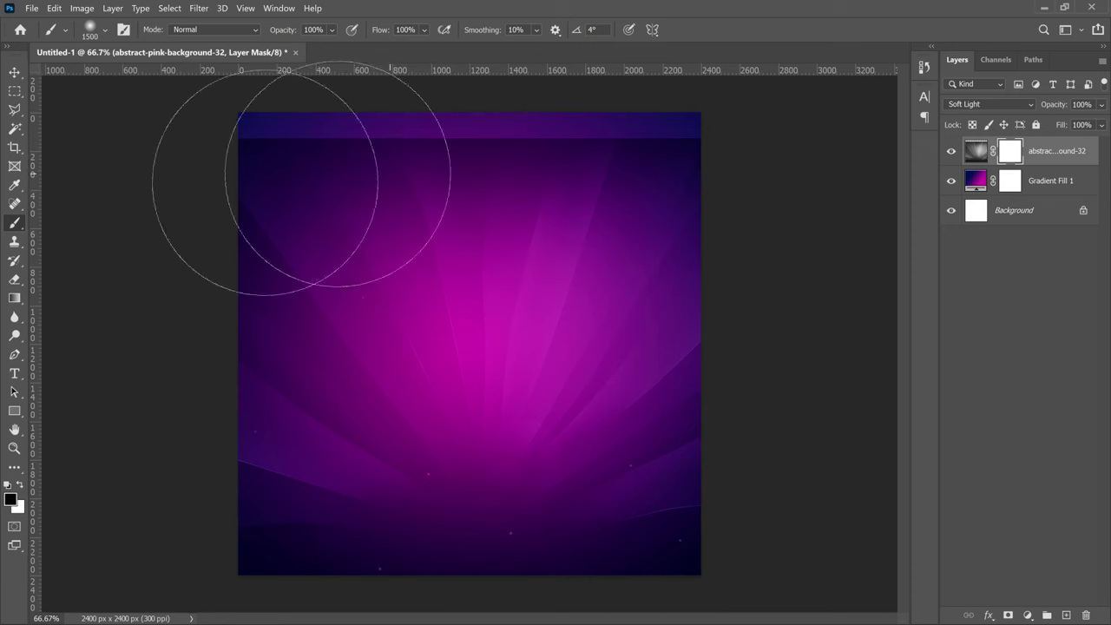
mouse_move(250, 184)
mouse_down()
mouse_move(357, 158)
mouse_move(658, 162)
mouse_up()
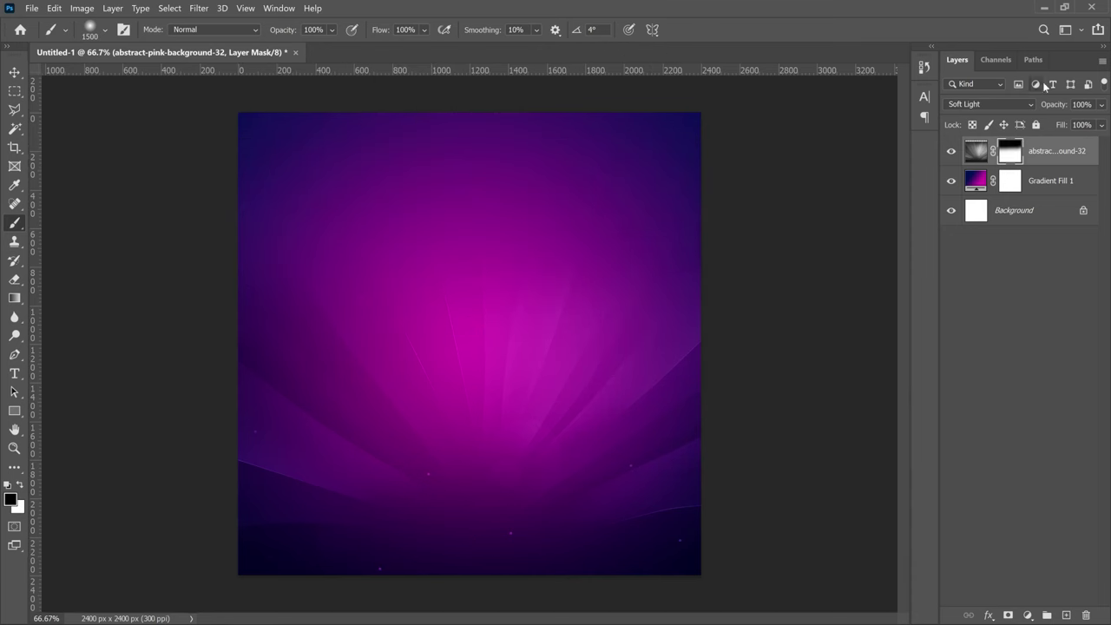
drag(1058, 104, 1033, 106)
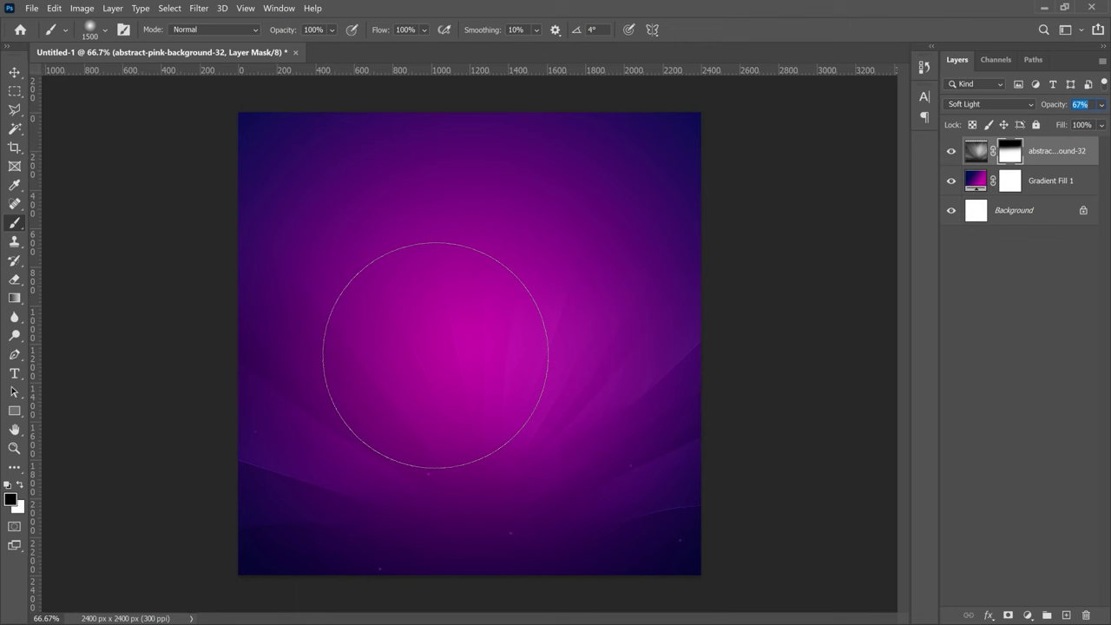
key(v)
- Place the wp3209651-worship-background-hd image as embedded, enlarge it beyond the canvas width, and position it over the canvas's lower part
click(31, 8)
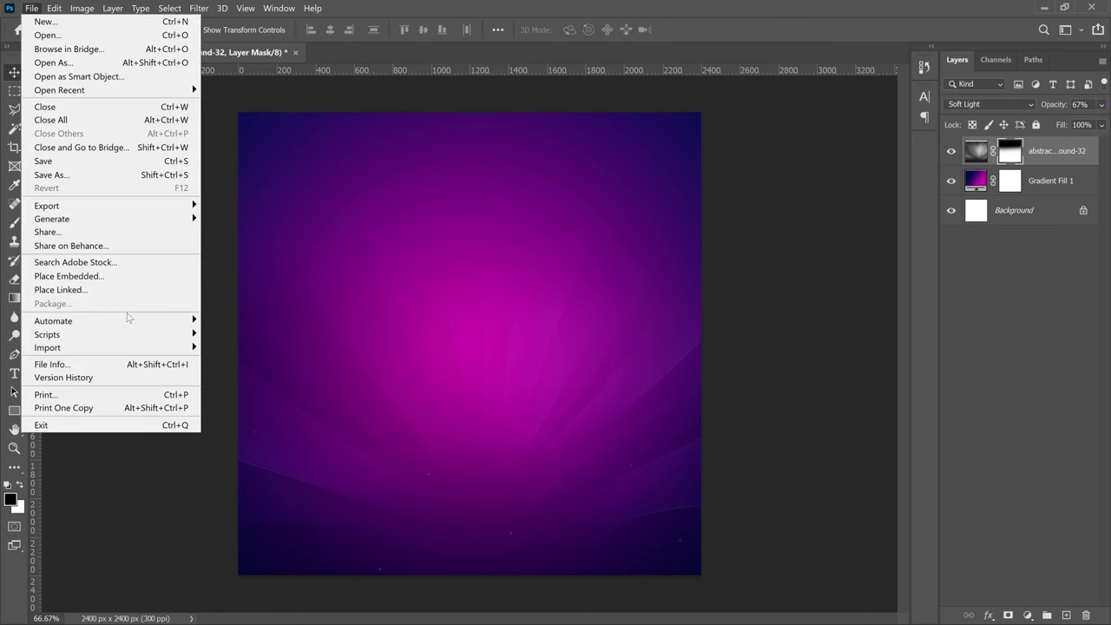
click(70, 276)
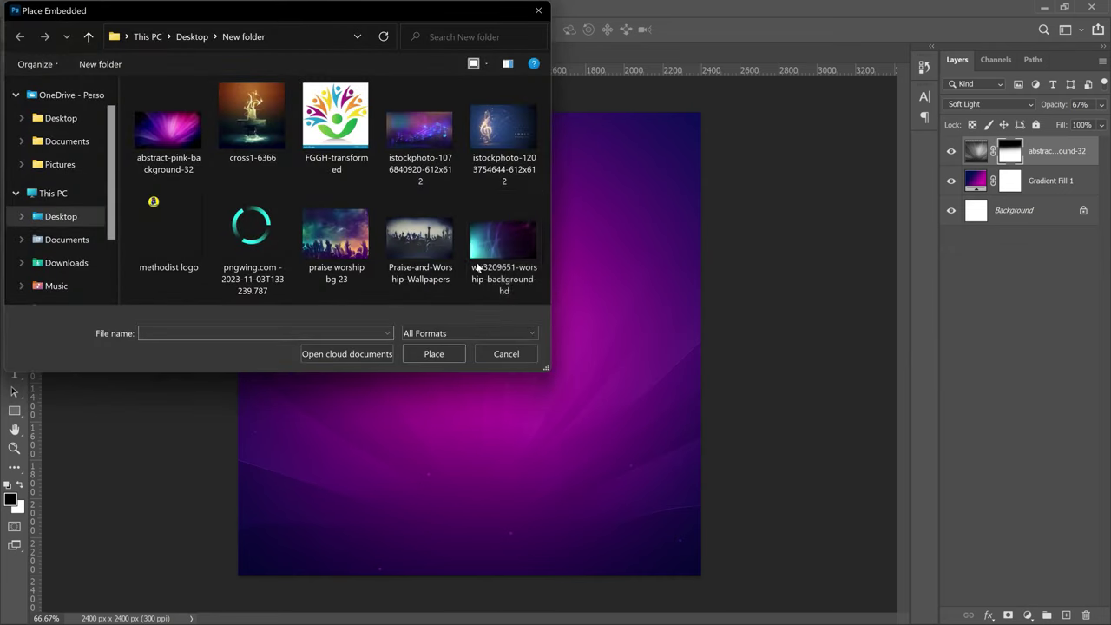
double_click(503, 250)
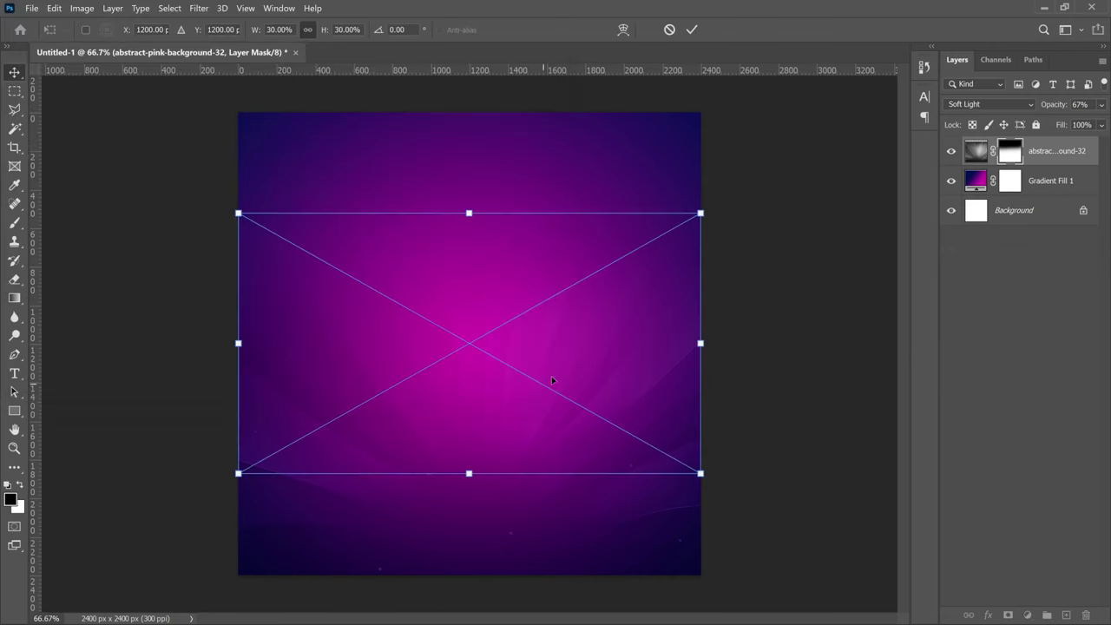
drag(701, 474, 755, 503)
drag(620, 344, 620, 440)
drag(238, 309, 217, 295)
key(Return)
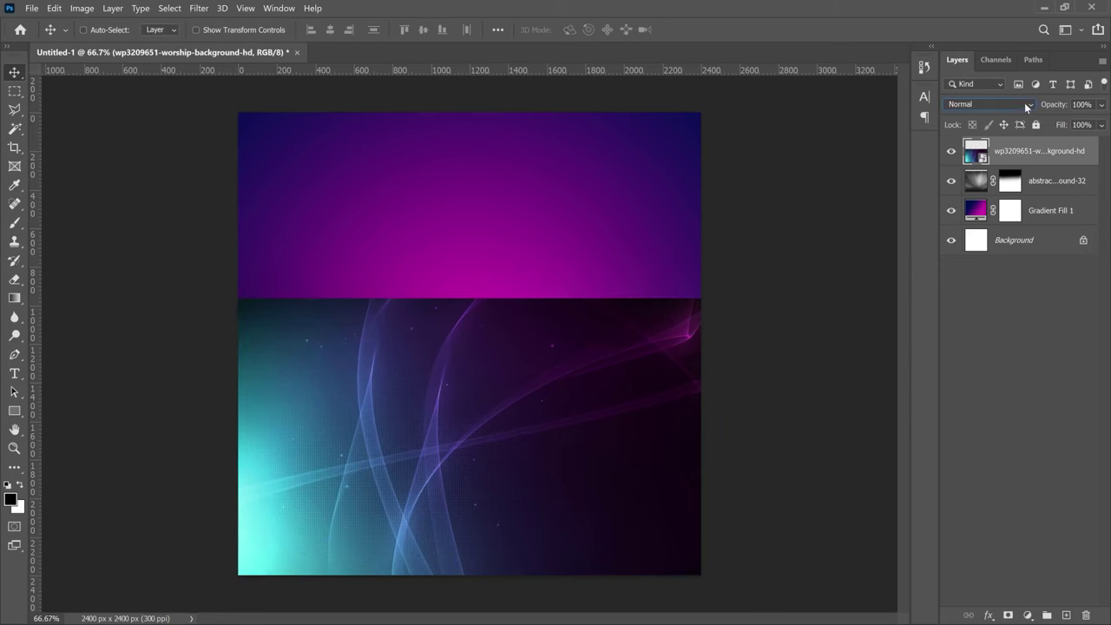
- Set the wp3209651-worship-background-hd layer's blend mode to Color Dodge, and rasterize and desaturate the layer
click(1025, 105)
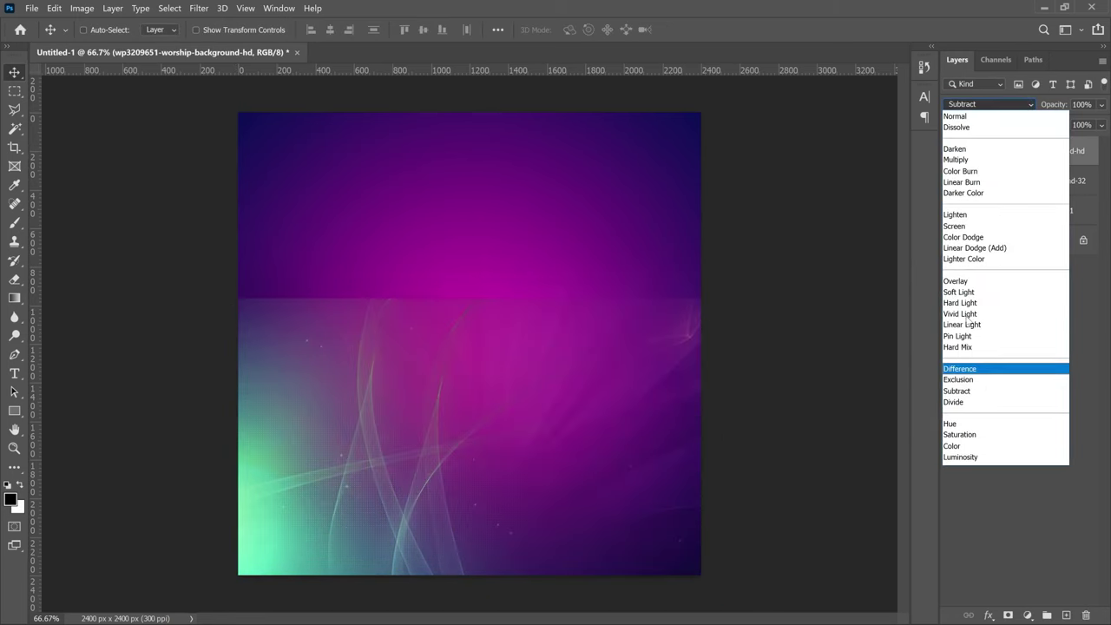
click(980, 238)
right_click(1012, 151)
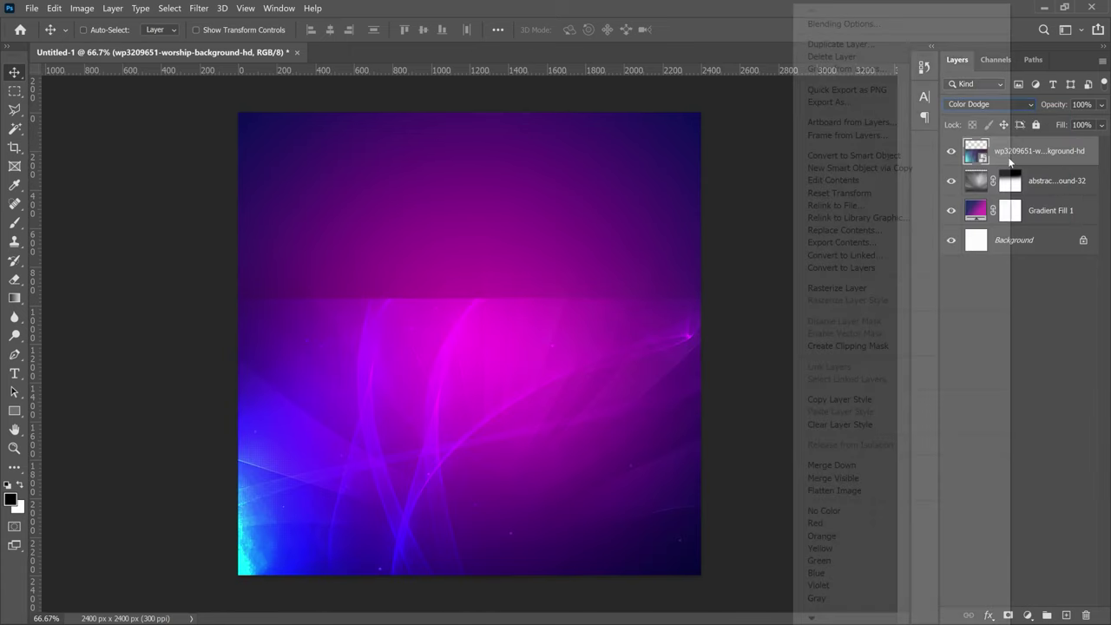
click(895, 286)
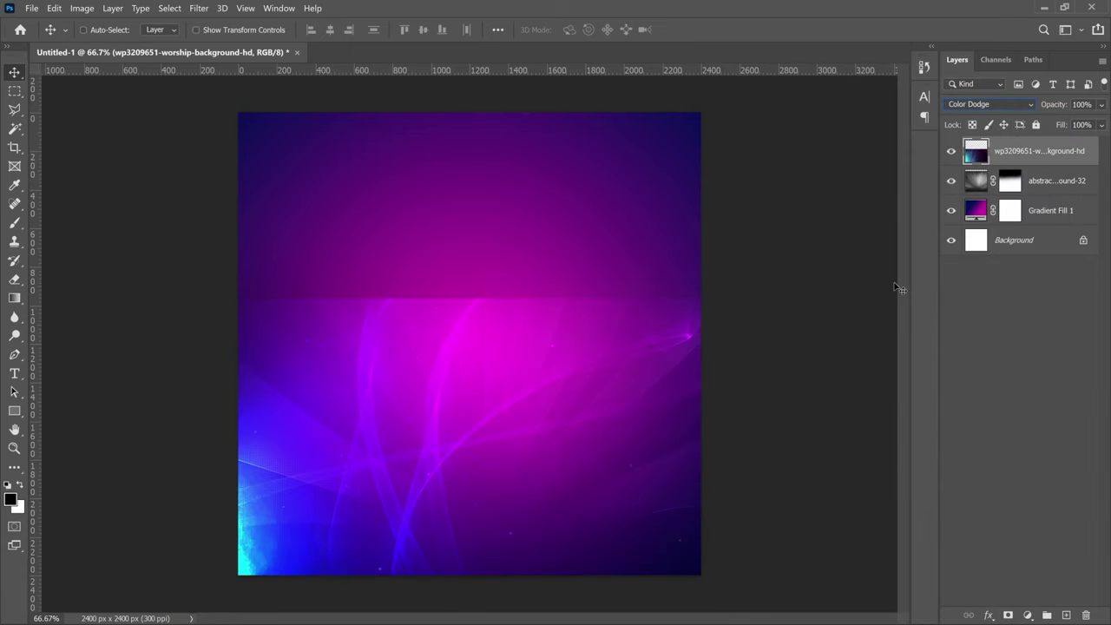
key(ctrl+shift+u)
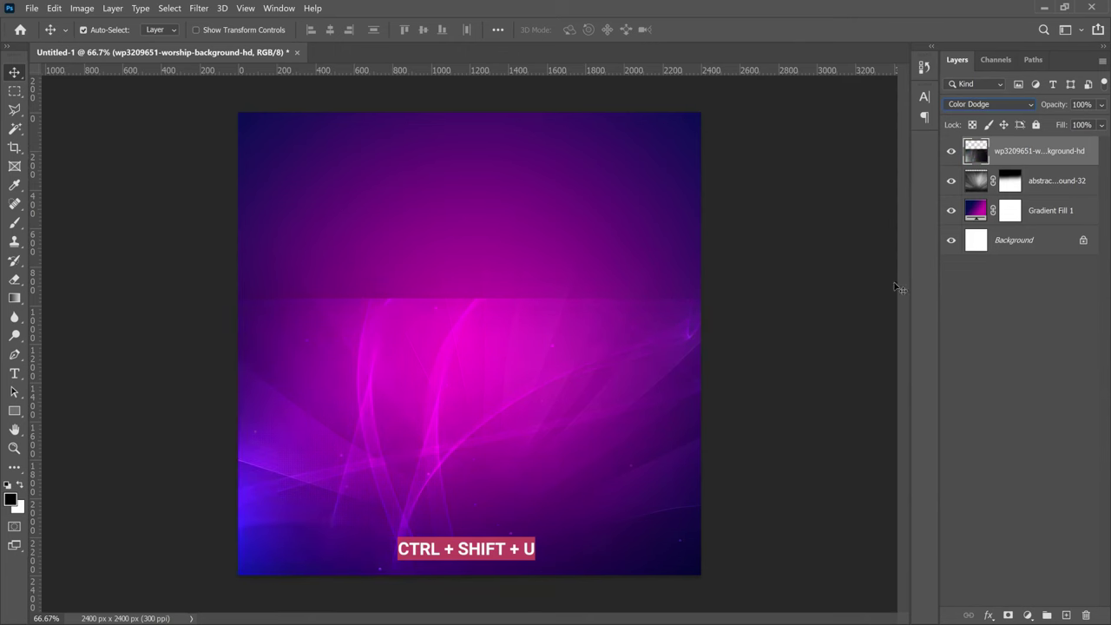
- Add a layer mask to the wp3209651-worship-background-hd layer and fade out the image's upper edge with a soft black 1500 px brush
click(1008, 615)
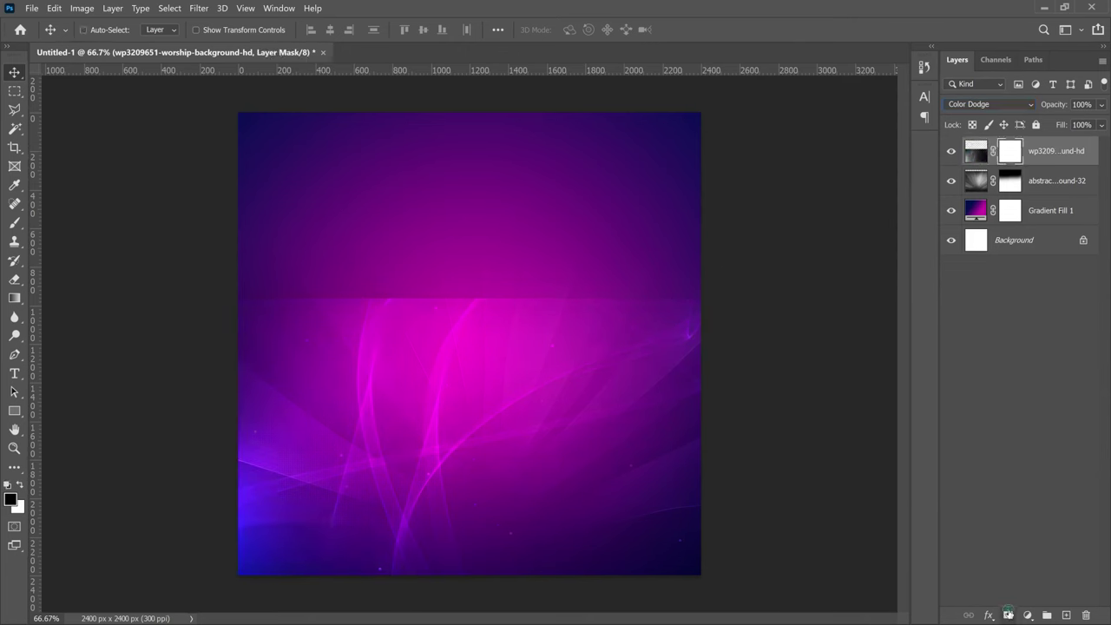
key(b)
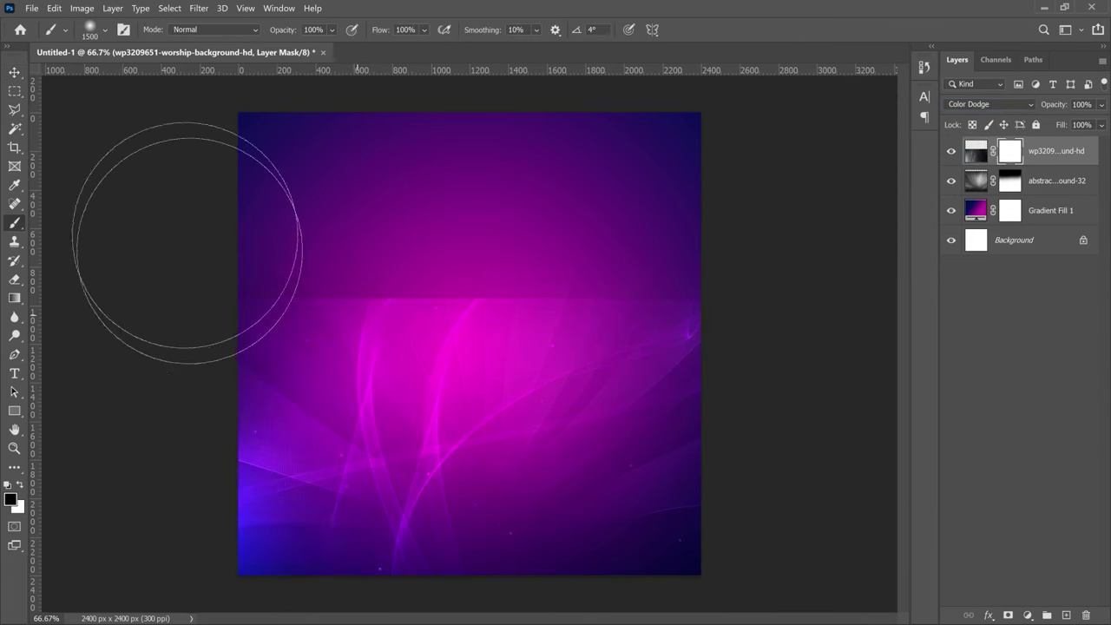
drag(674, 248, 660, 223)
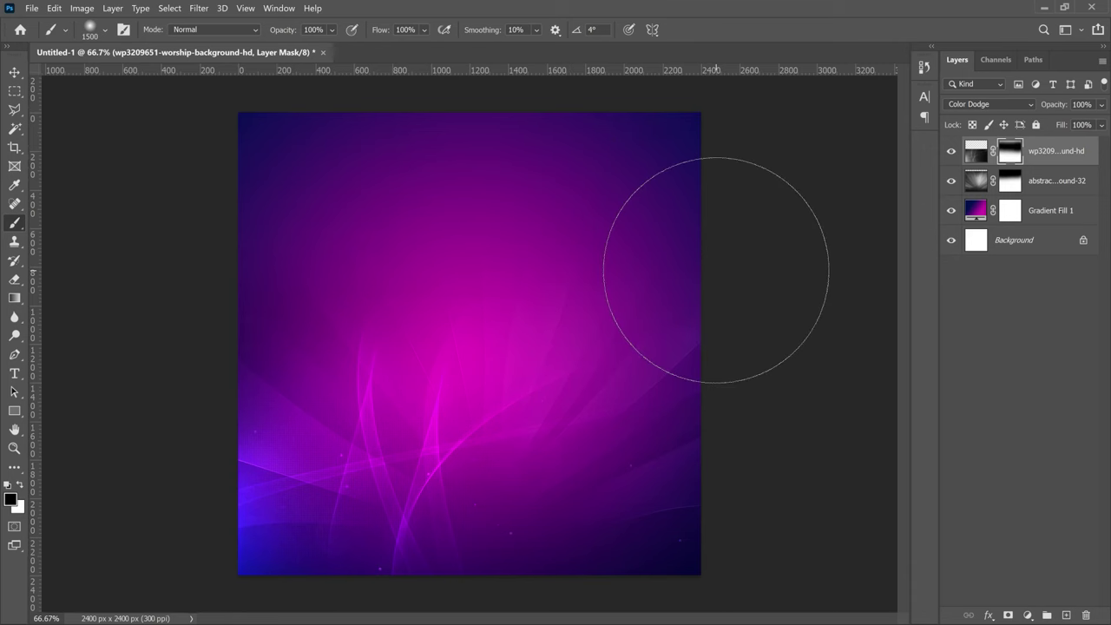
key(ctrl+z)
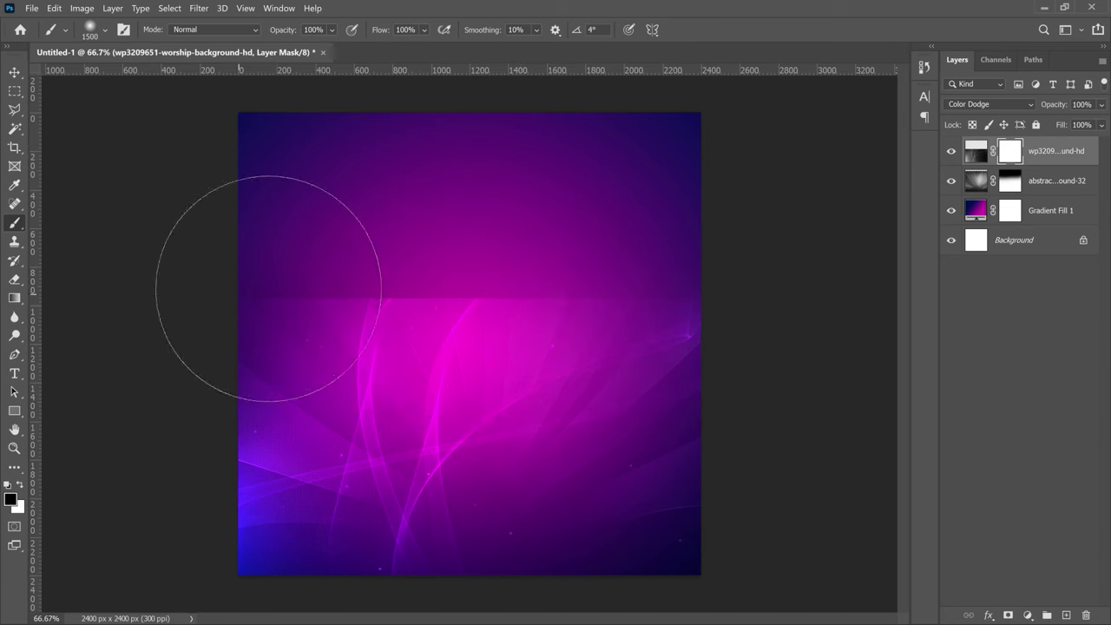
mouse_move(285, 286)
mouse_down()
mouse_move(236, 223)
mouse_move(546, 211)
mouse_move(794, 250)
mouse_up()
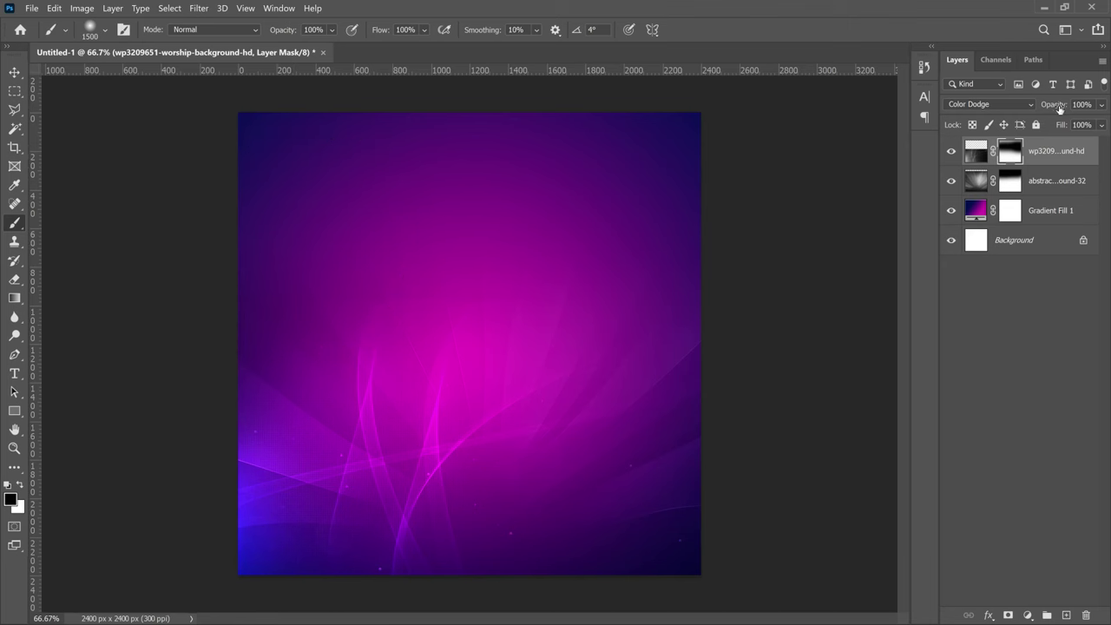
- Set the wp3209651-worship-background-hd layer's opacity to 61% and compare the canvas with the layer hidden and shown
drag(1047, 107, 1043, 108)
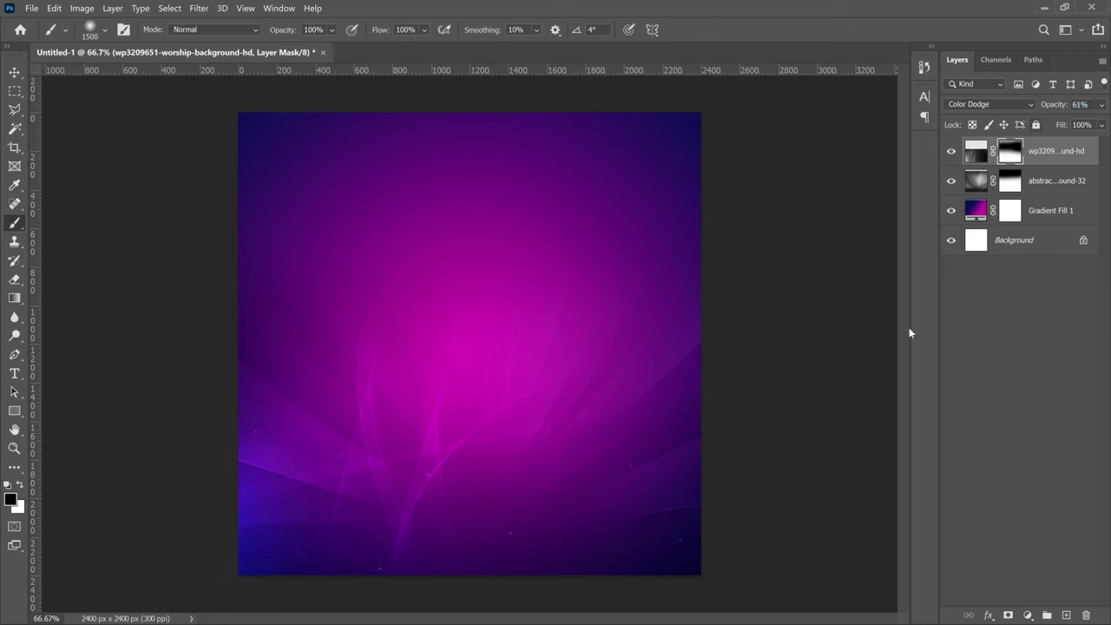
click(950, 151)
click(950, 152)
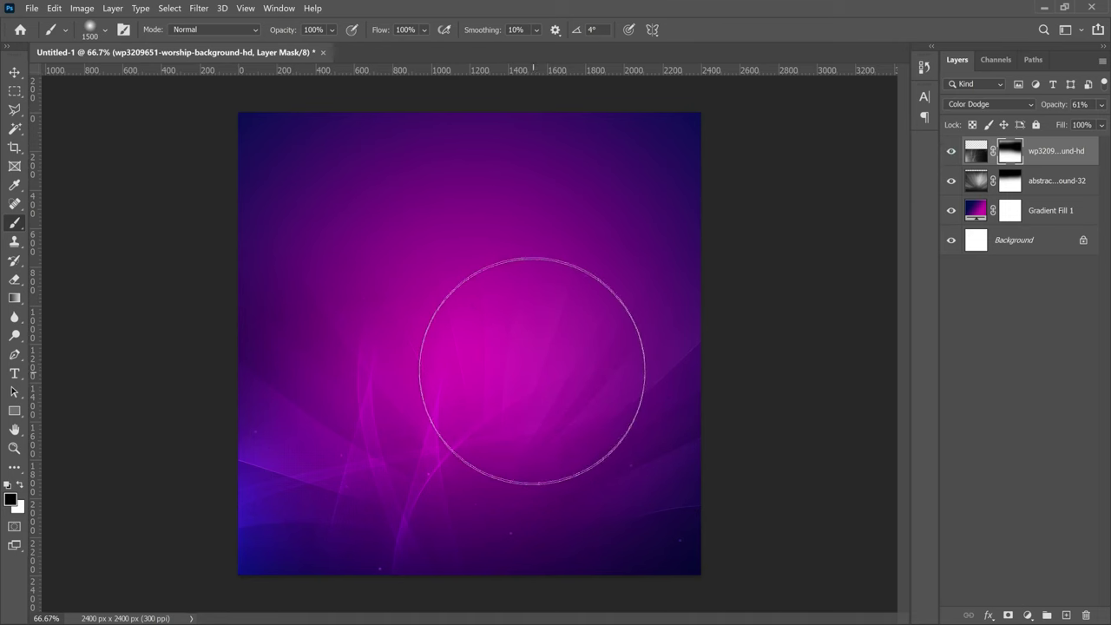
- Place the praise worship bg 23 image as embedded and move it up over the canvas's upper part at 78.26% scale
click(30, 8)
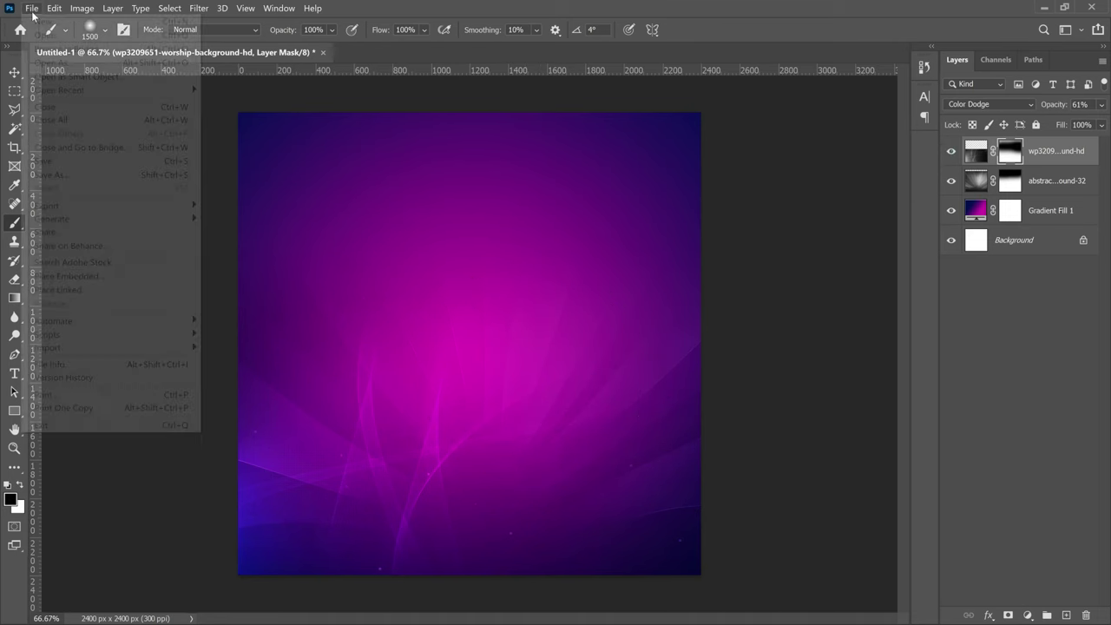
click(69, 276)
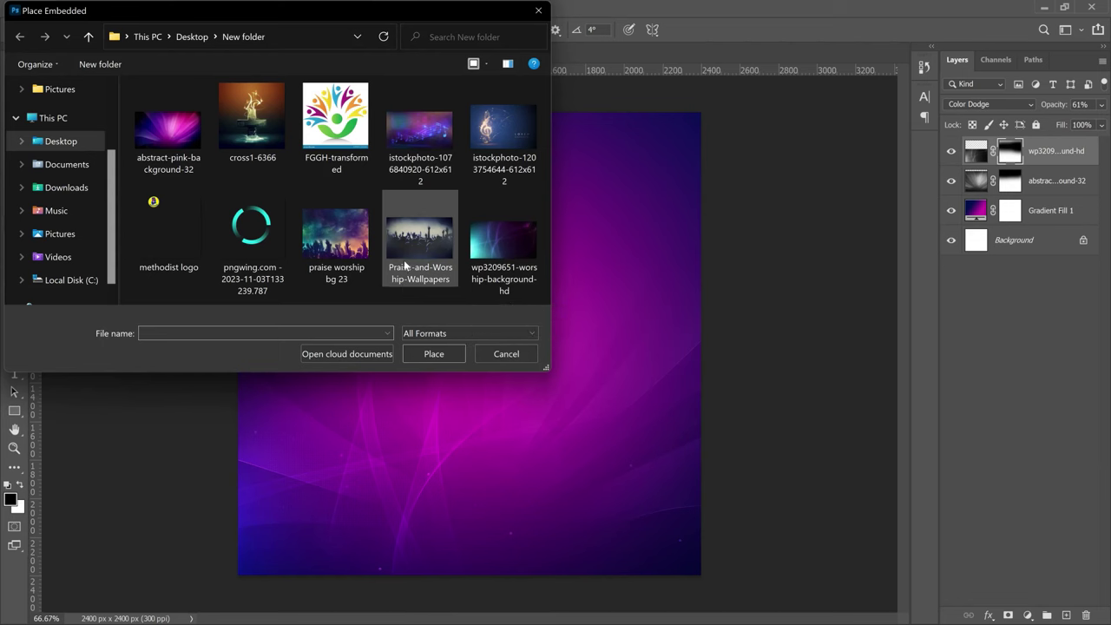
double_click(352, 243)
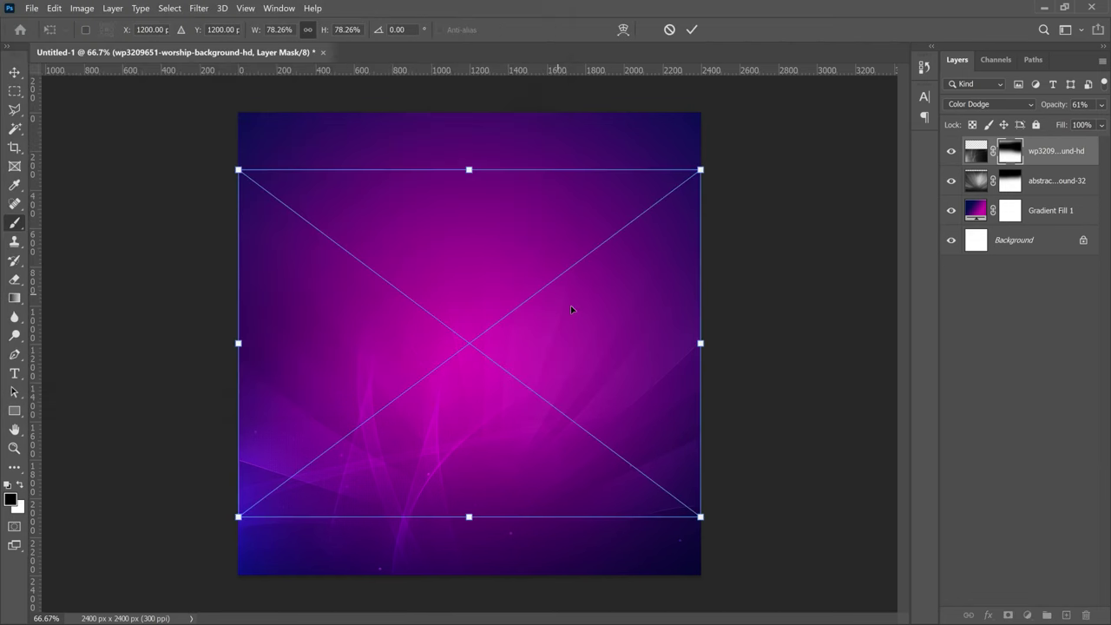
drag(577, 314, 581, 206)
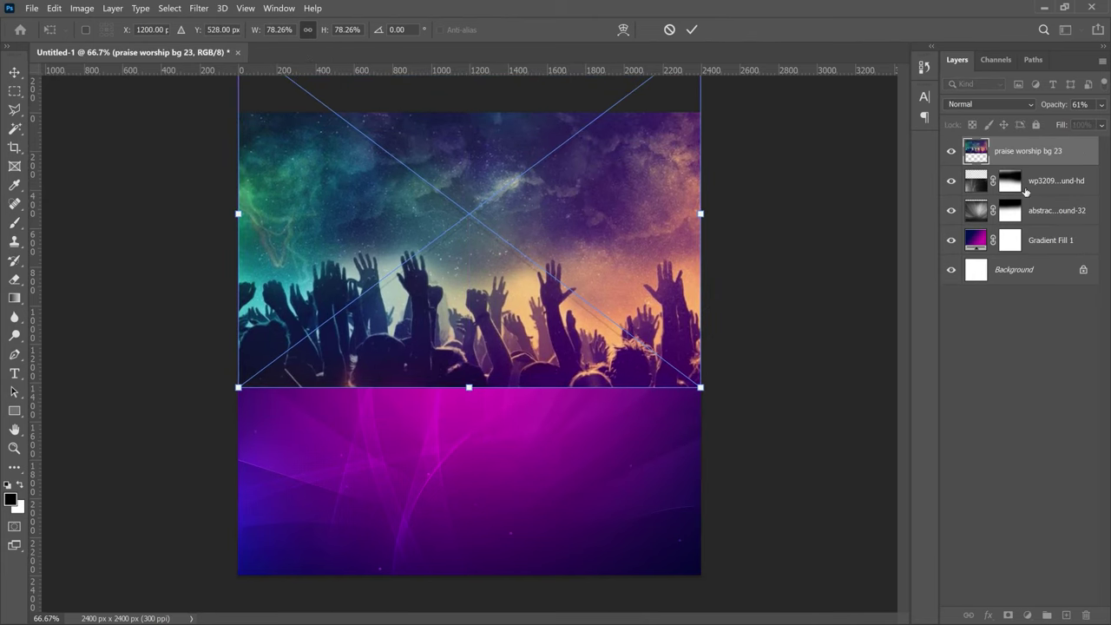
key(Return)
- Rasterize the praise worship bg 23 layer and desaturate it to grayscale
key(b)
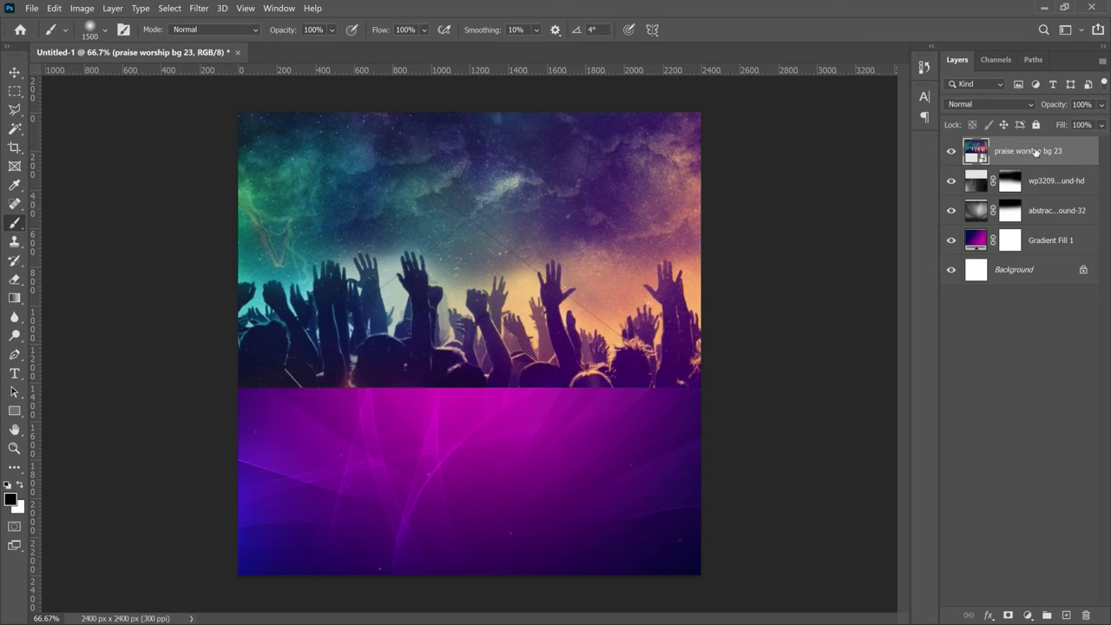
right_click(1036, 152)
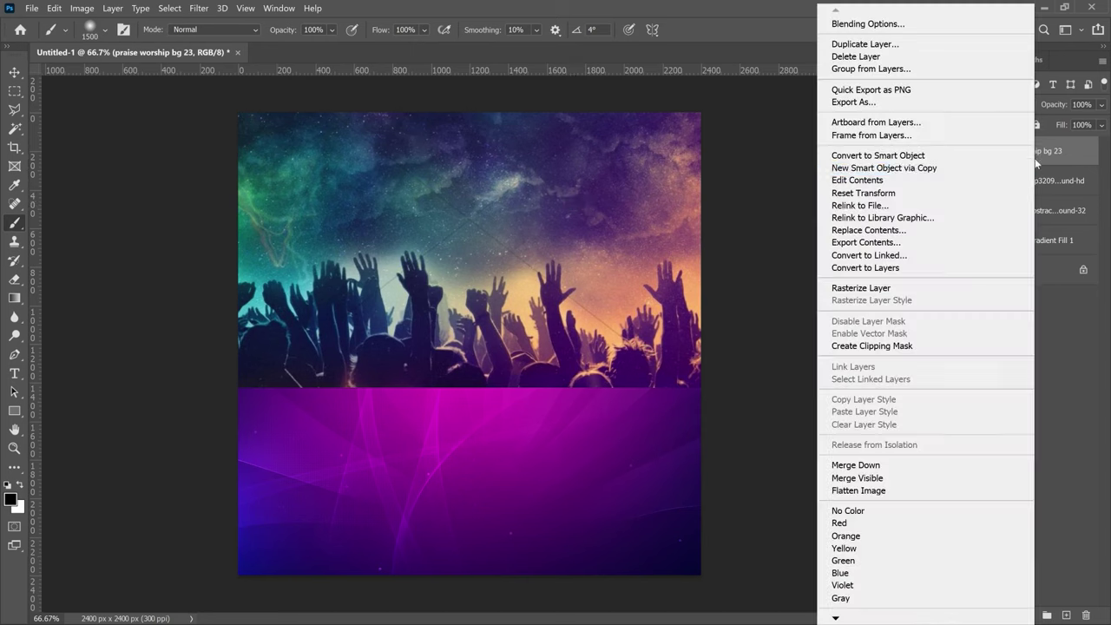
click(876, 291)
key(ctrl+shift+u)
key(v)
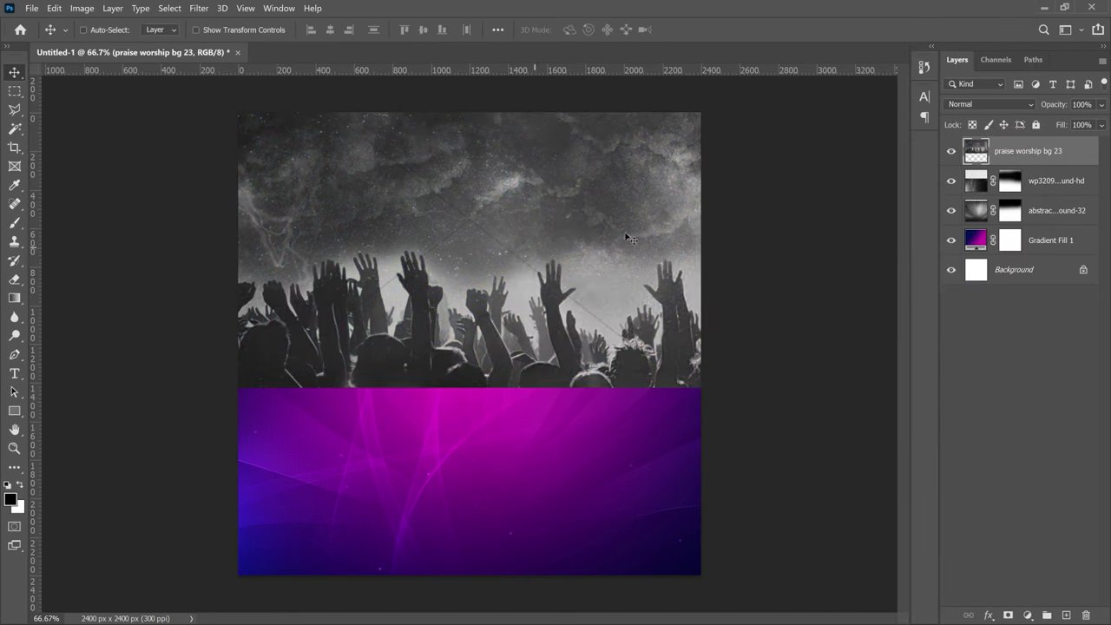
- Set the praise worship bg 23 layer to Soft Light at 64% opacity and mask out its lower edge with the soft black brush
click(1032, 103)
click(974, 292)
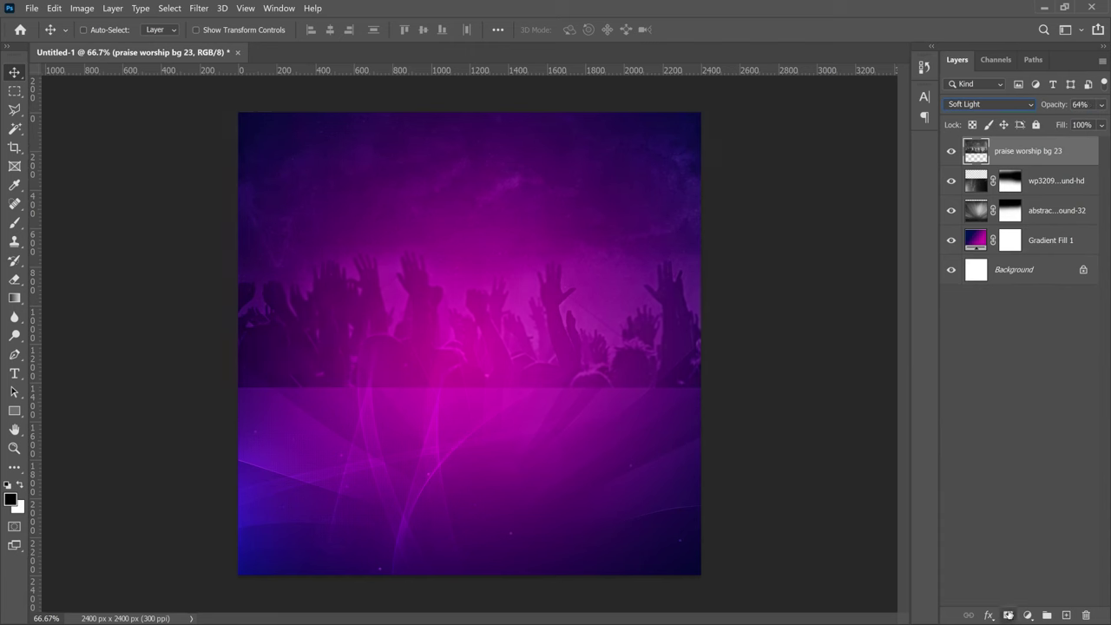
click(1008, 615)
key(b)
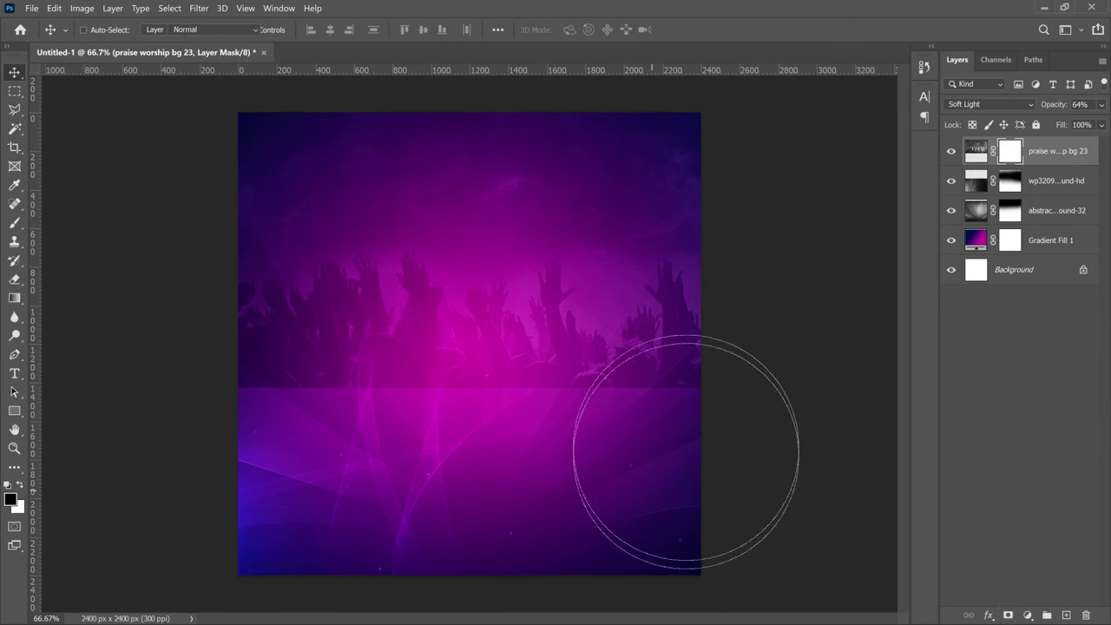
mouse_move(503, 462)
mouse_down()
mouse_move(419, 454)
mouse_move(247, 470)
mouse_move(222, 480)
mouse_up()
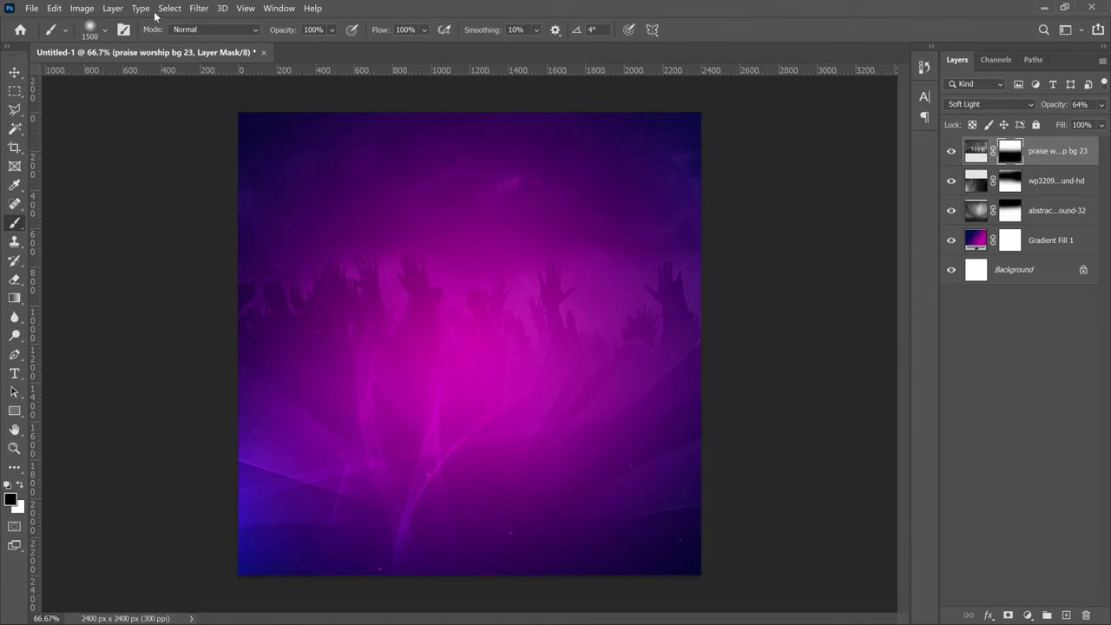
- Apply a Gaussian Blur with a 4.0 pixel radius to the praise worship bg 23 layer's mask
click(198, 9)
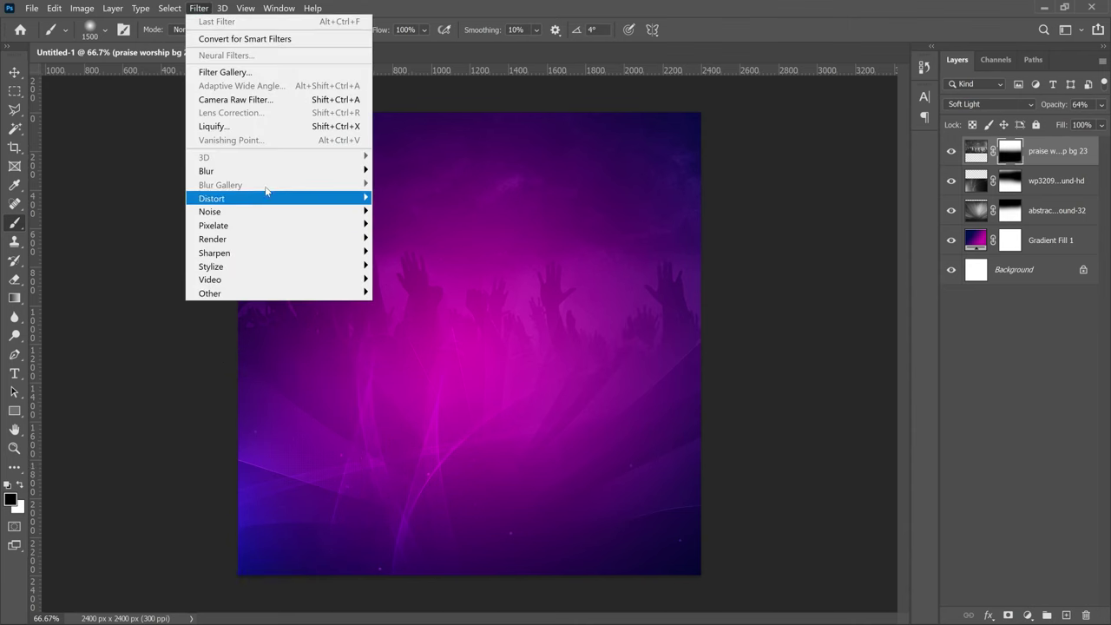
mouse_move(304, 169)
click(408, 226)
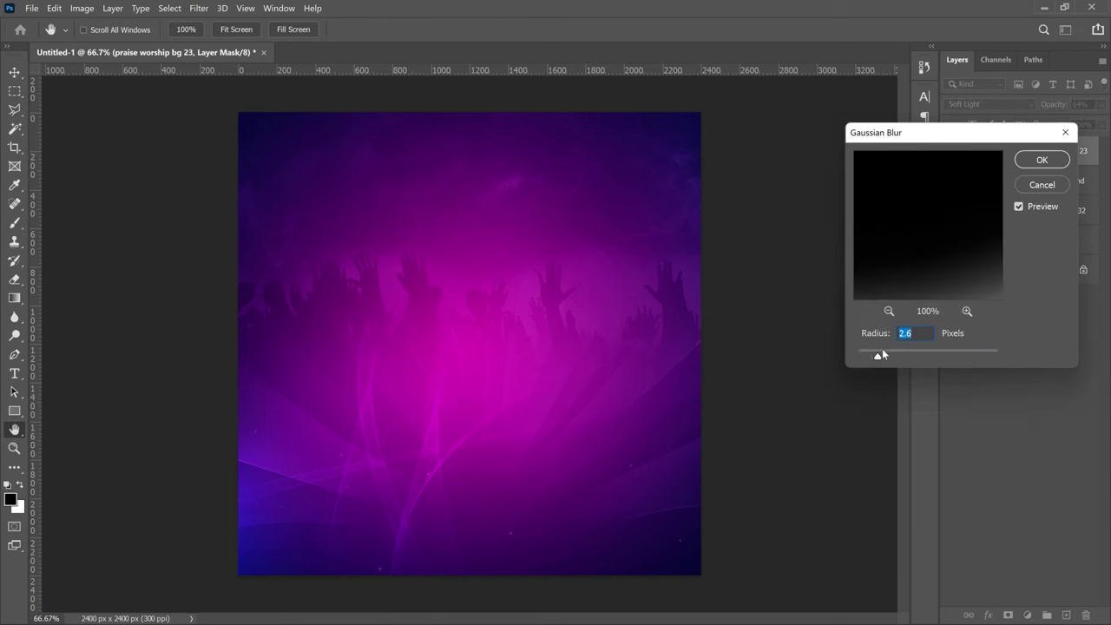
click(1039, 163)
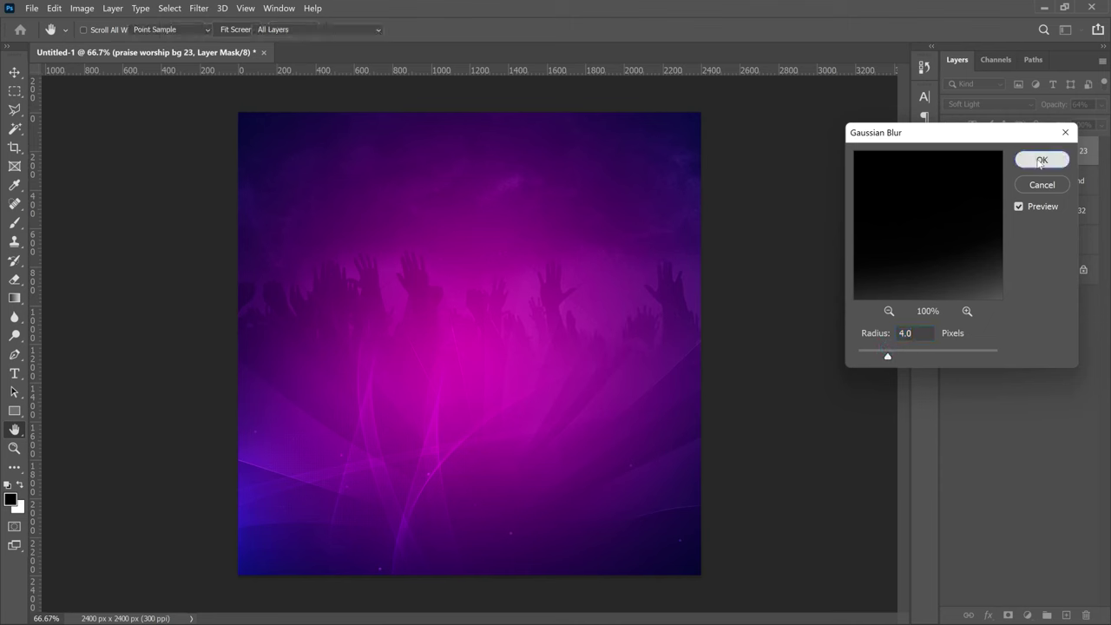
click(30, 8)
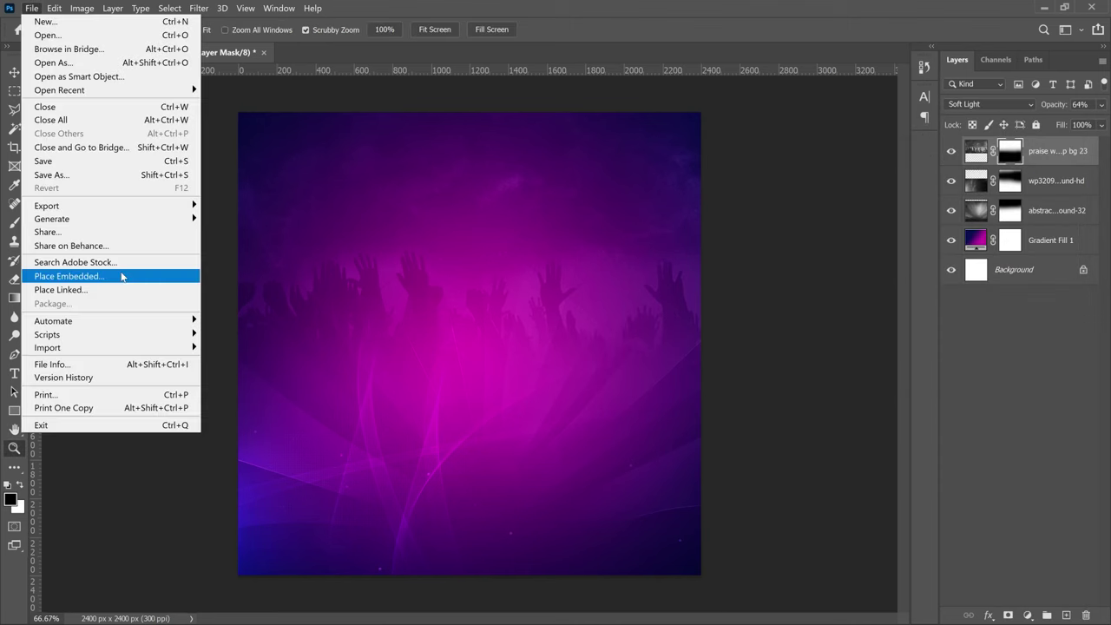
click(159, 276)
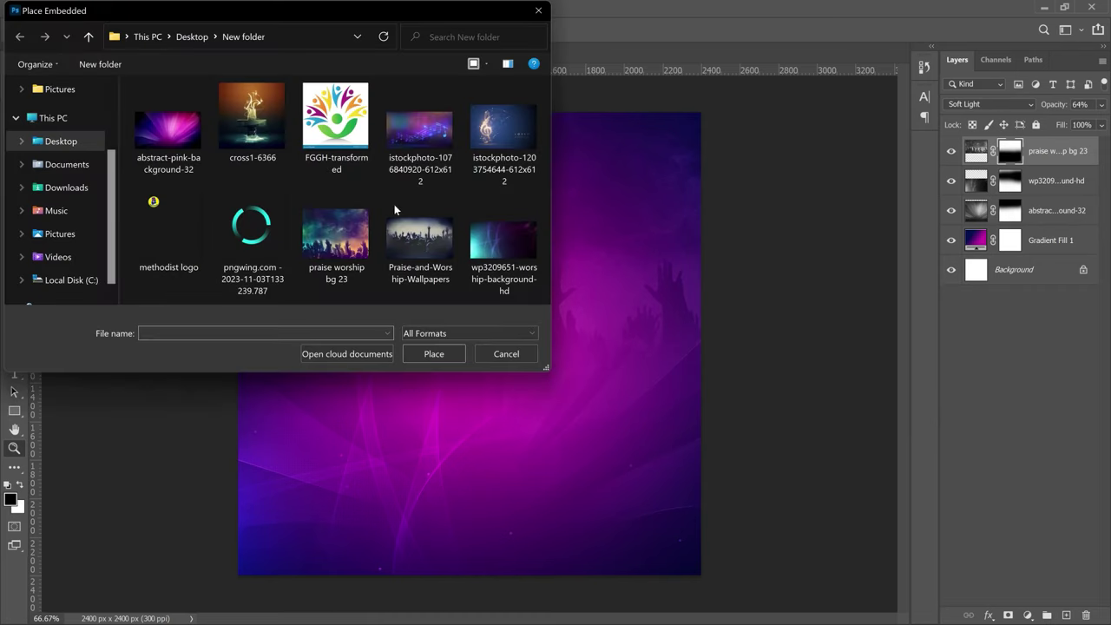
click(422, 144)
double_click(421, 143)
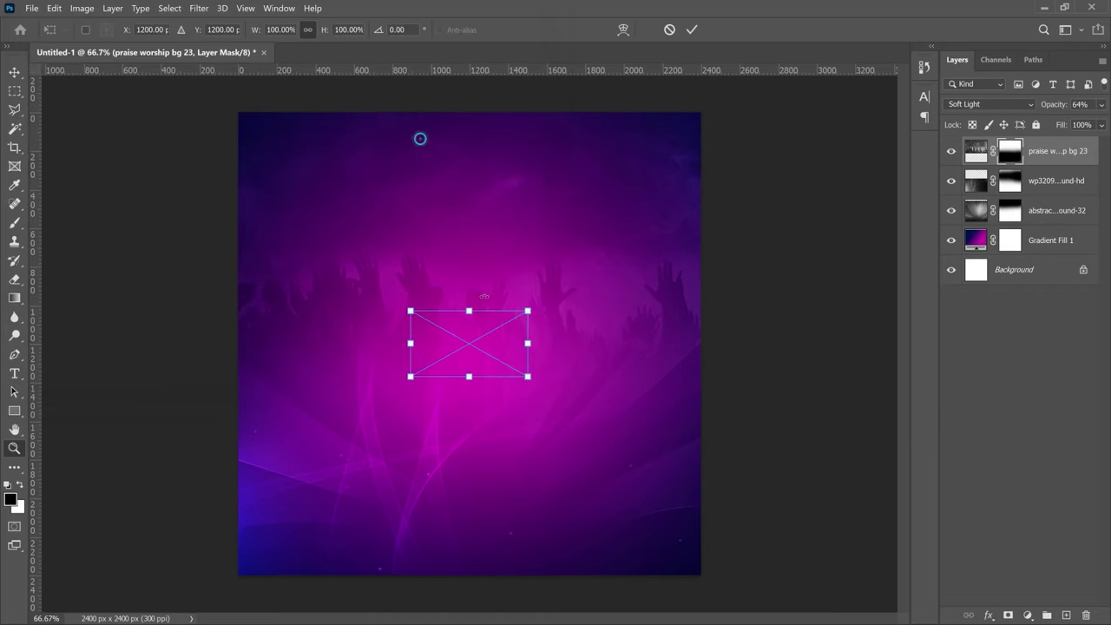
drag(410, 377, 233, 476)
drag(405, 446, 406, 463)
key(Return)
key(z)
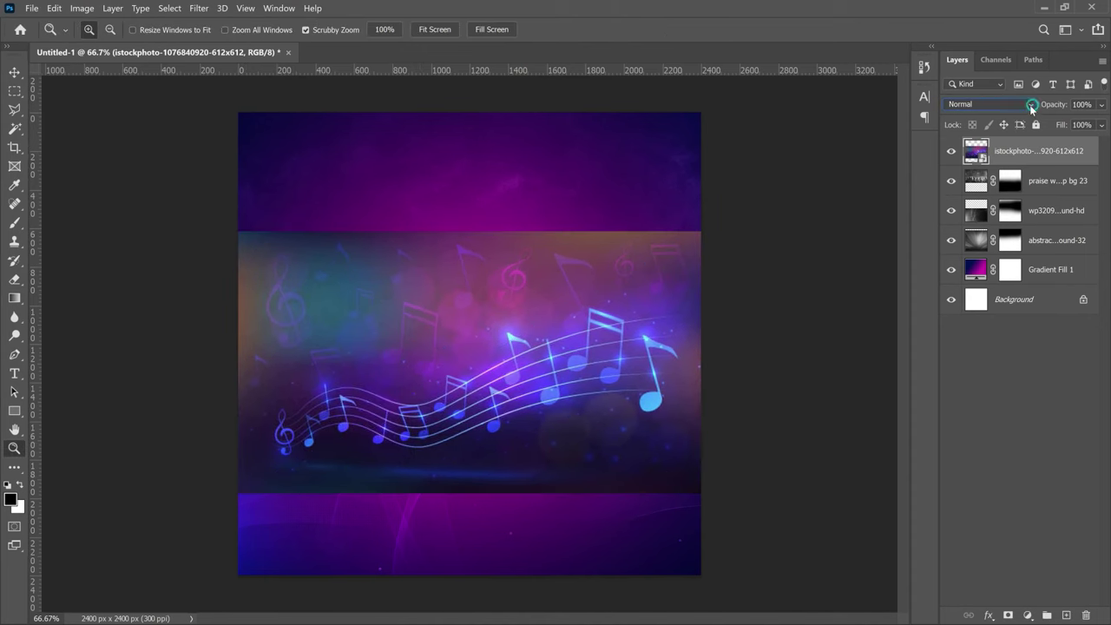
- Set the music-notes layer to Soft Light and mask out its upper and lower edges with the soft black brush
click(1032, 104)
click(1001, 296)
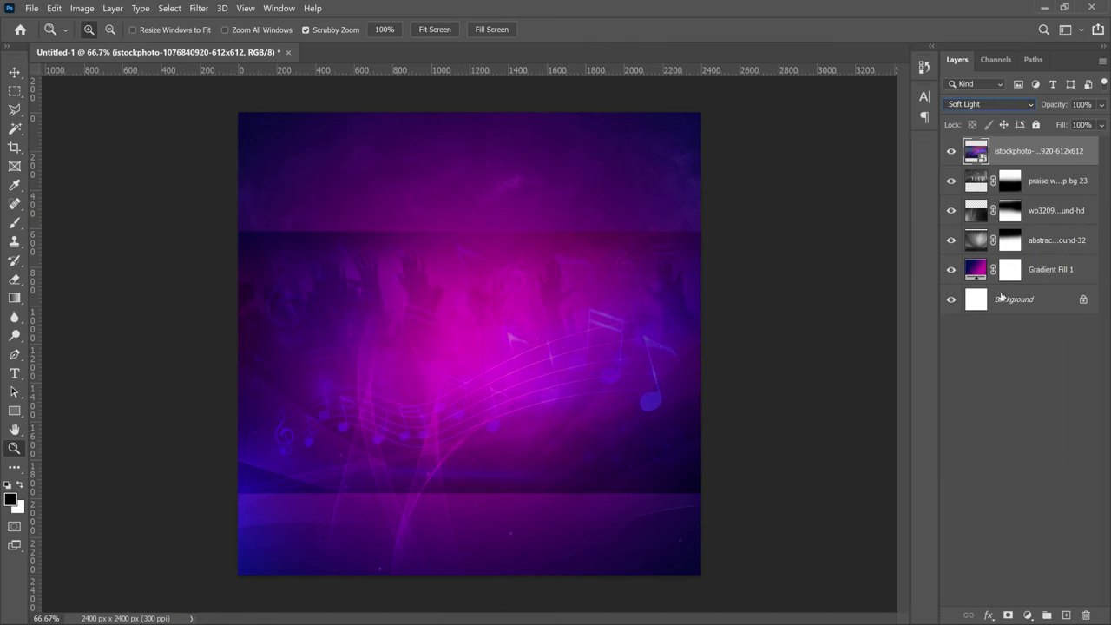
click(998, 614)
key(b)
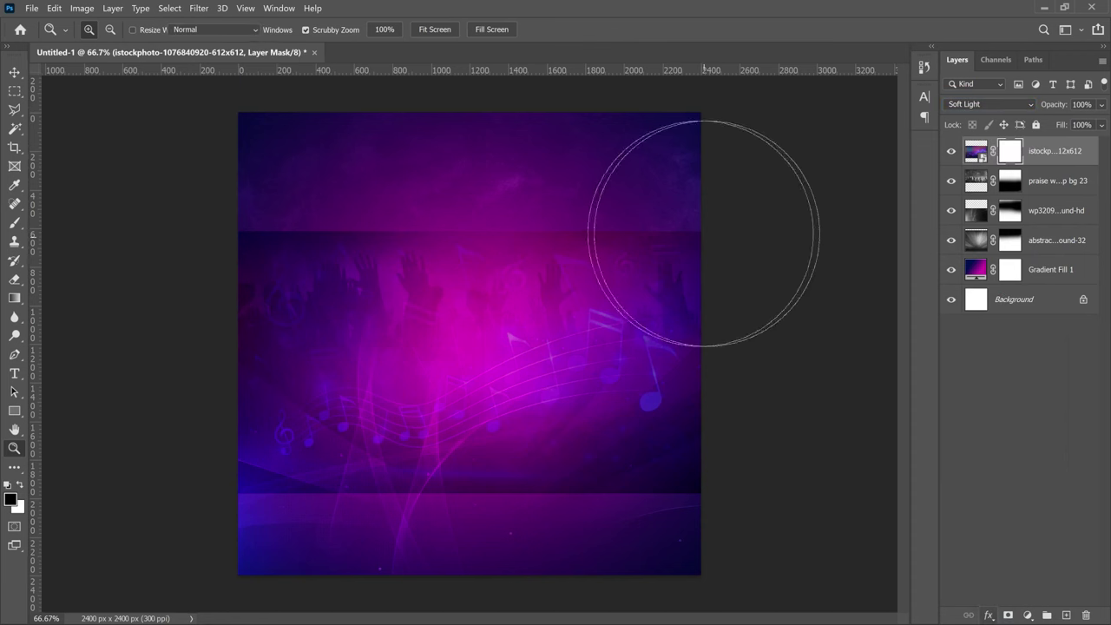
drag(669, 223, 186, 203)
mouse_move(781, 544)
mouse_down()
mouse_move(249, 582)
mouse_move(291, 569)
mouse_up()
- Place the cross1-6366 image as embedded at 41.92% scale in the canvas's lower-right corner
click(31, 8)
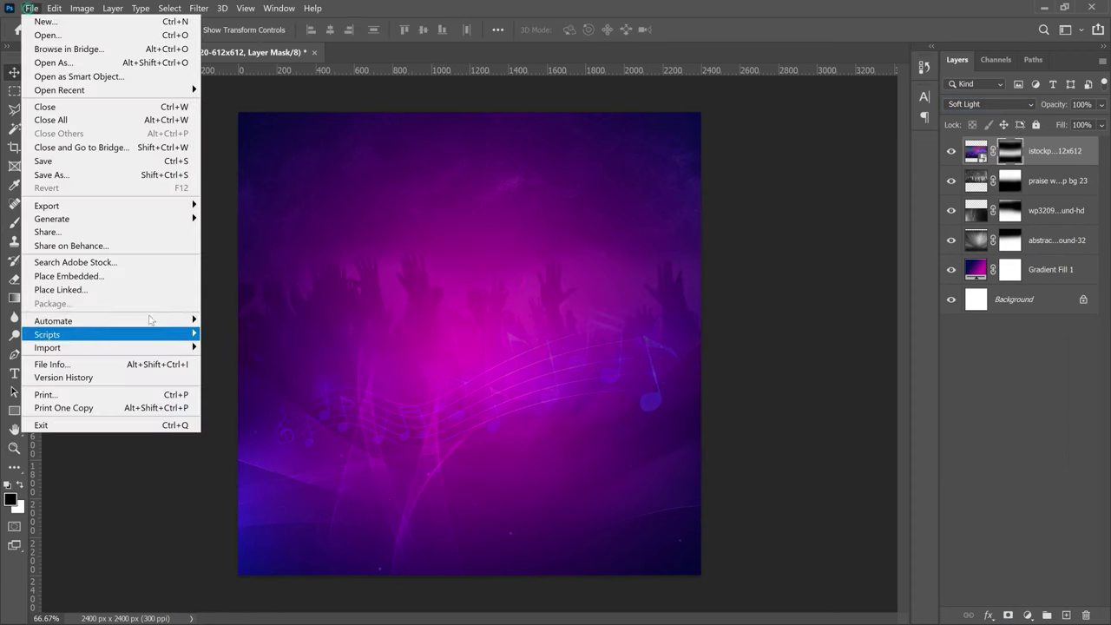
click(132, 271)
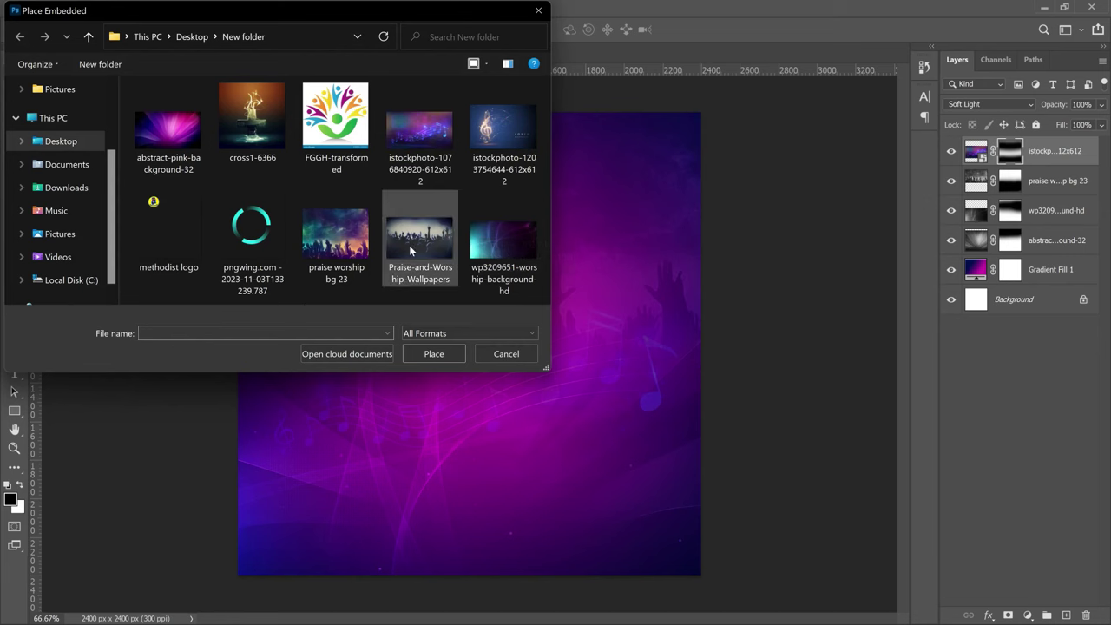
double_click(251, 122)
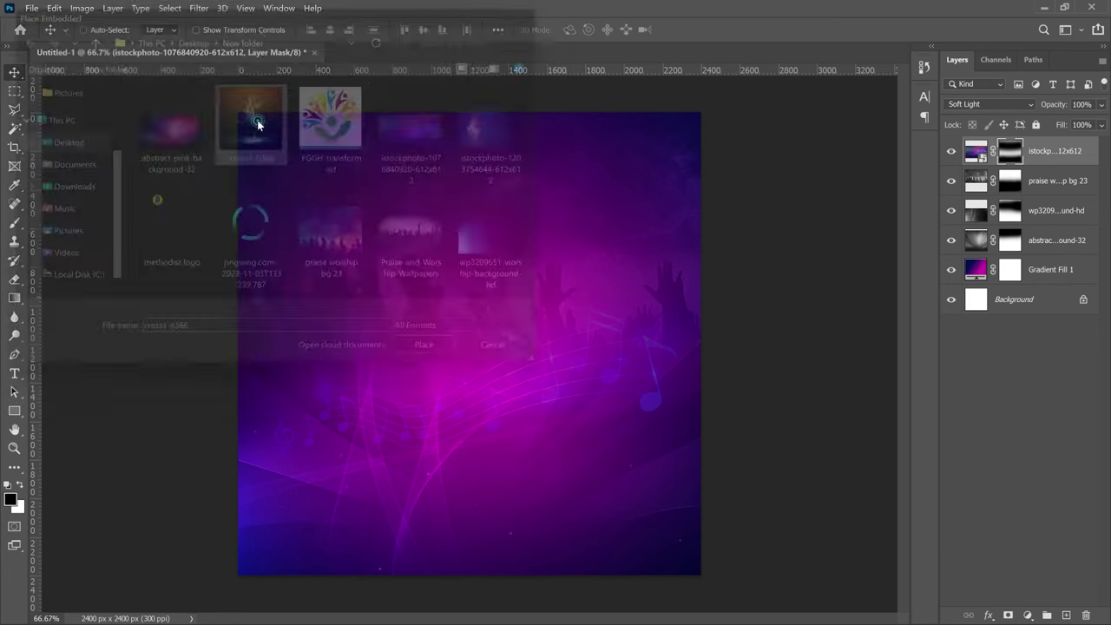
drag(413, 233, 519, 310)
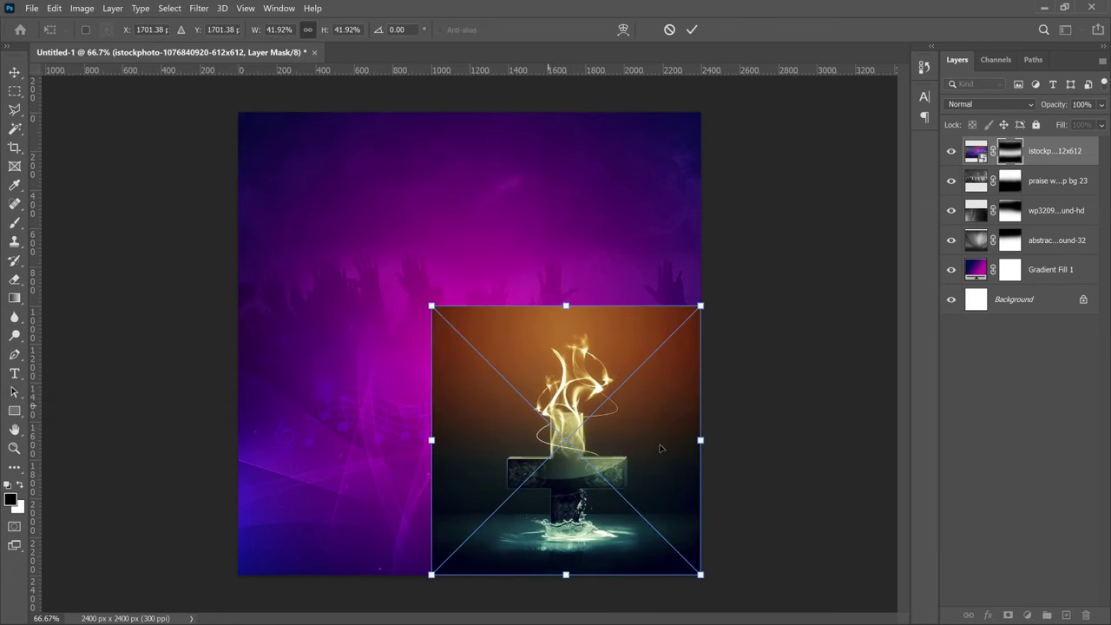
drag(656, 441, 660, 441)
key(Return)
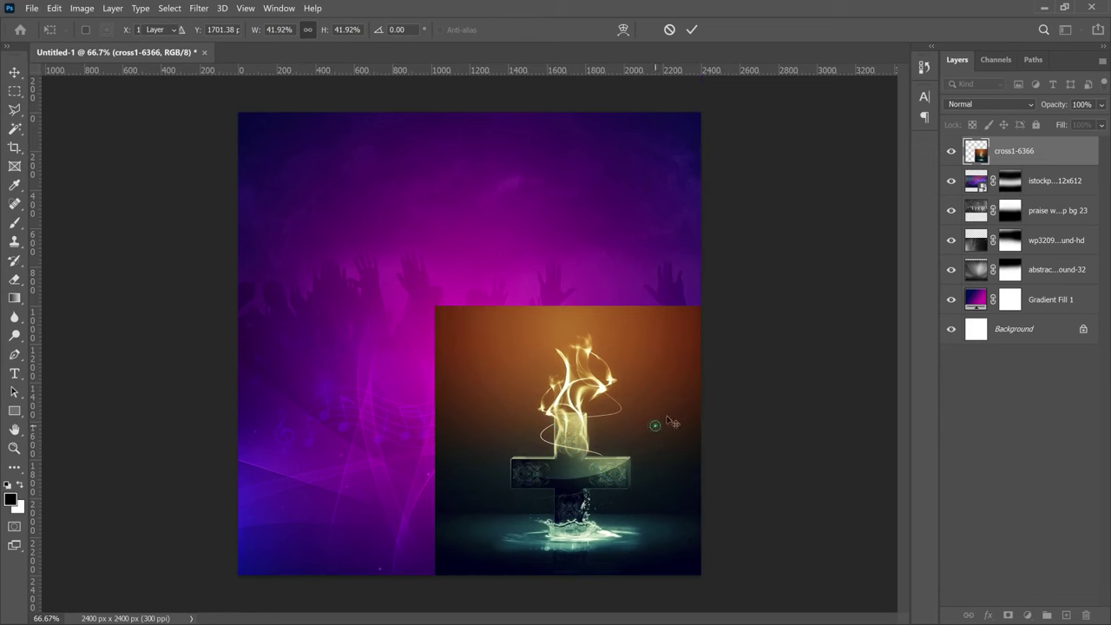
- Rasterize the cross1-6366 layer and desaturate it to grayscale
right_click(1037, 157)
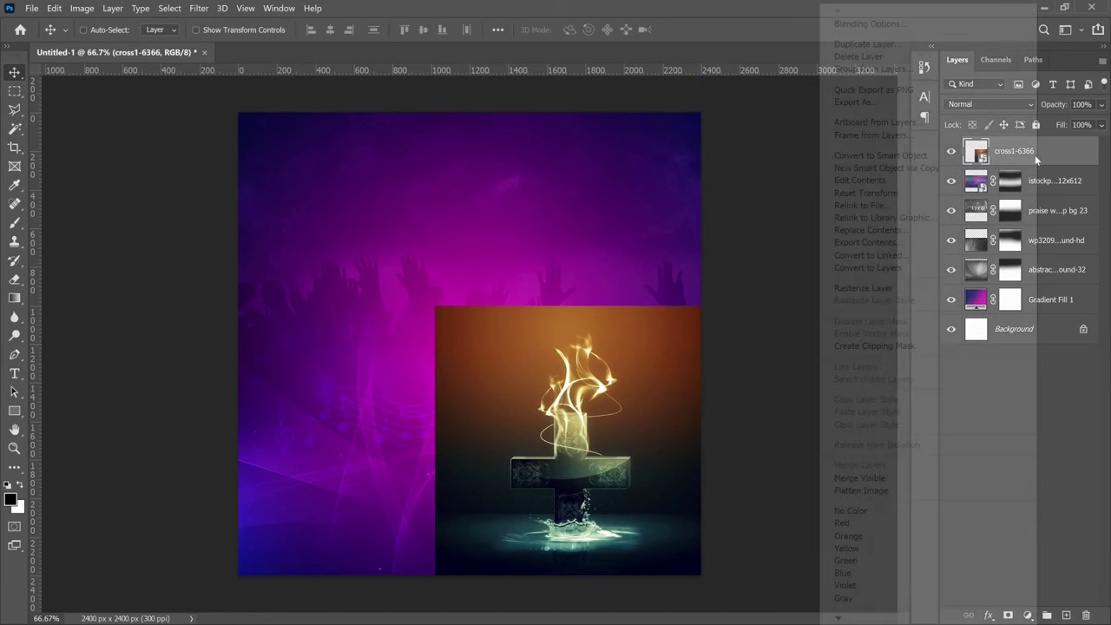
click(848, 287)
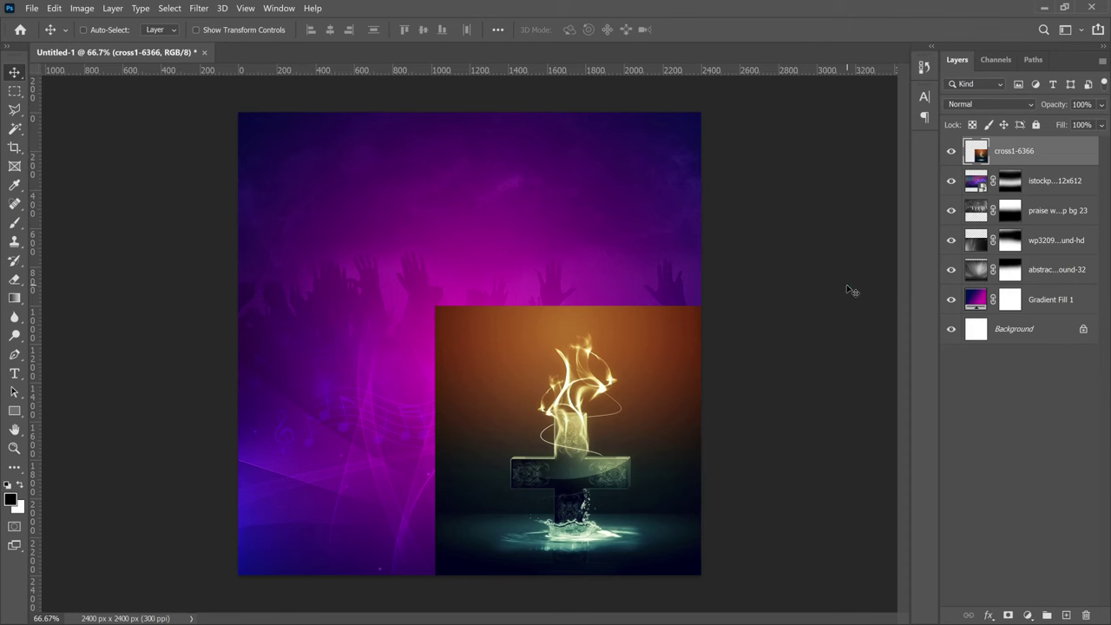
key(ctrl+shift+u)
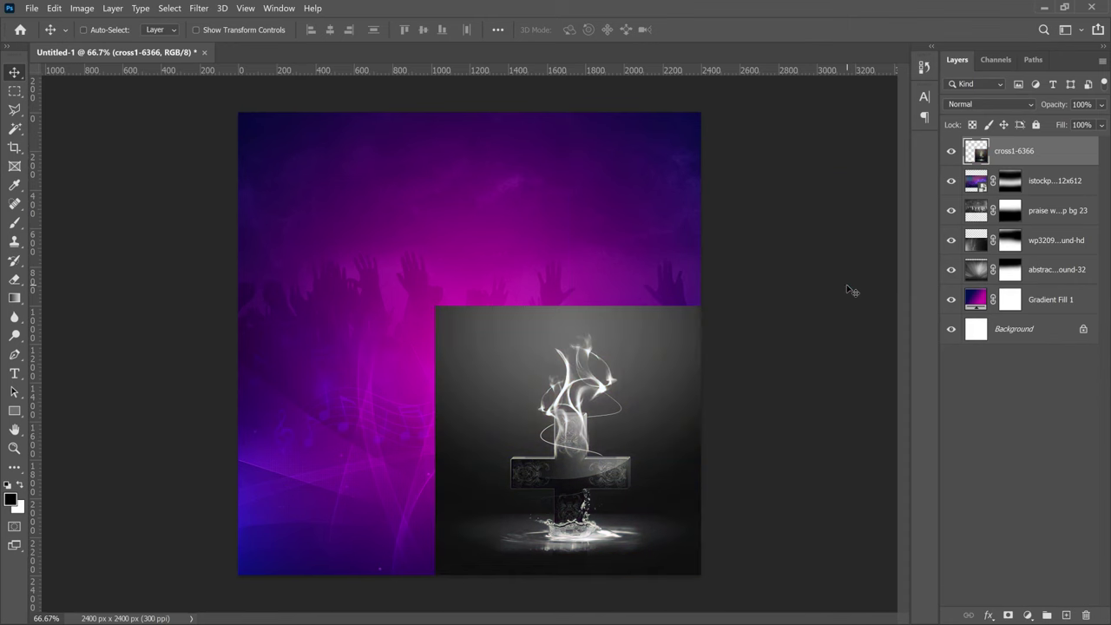
- Set the cross1-6366 layer to Color Dodge, enlarge it to 109.40% and shift it toward the canvas's right edge
click(1014, 105)
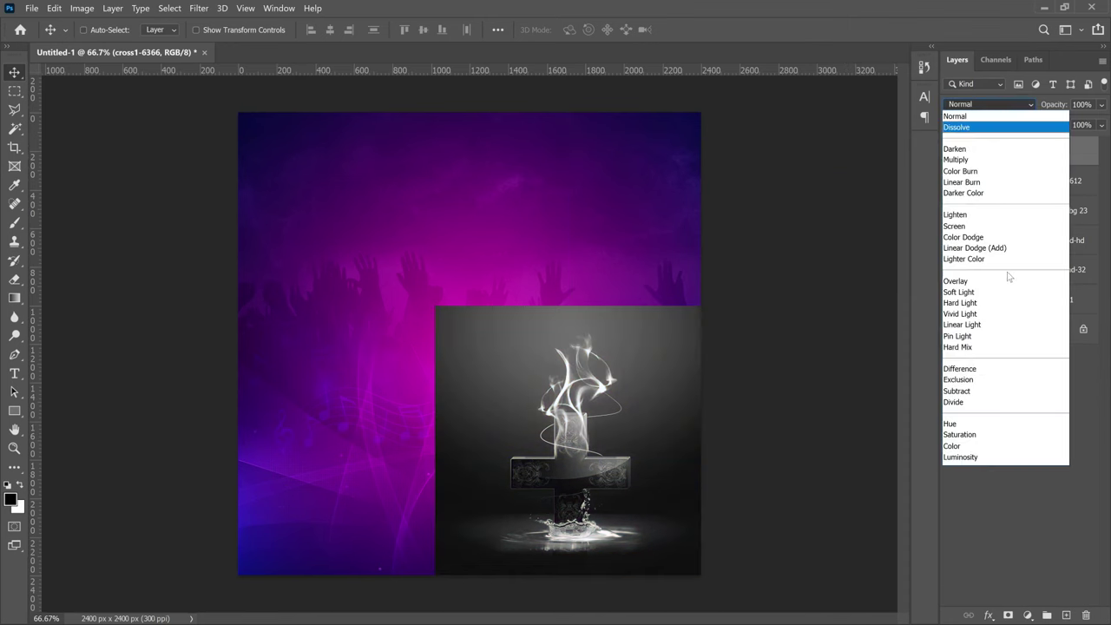
click(964, 237)
key(ctrl+t)
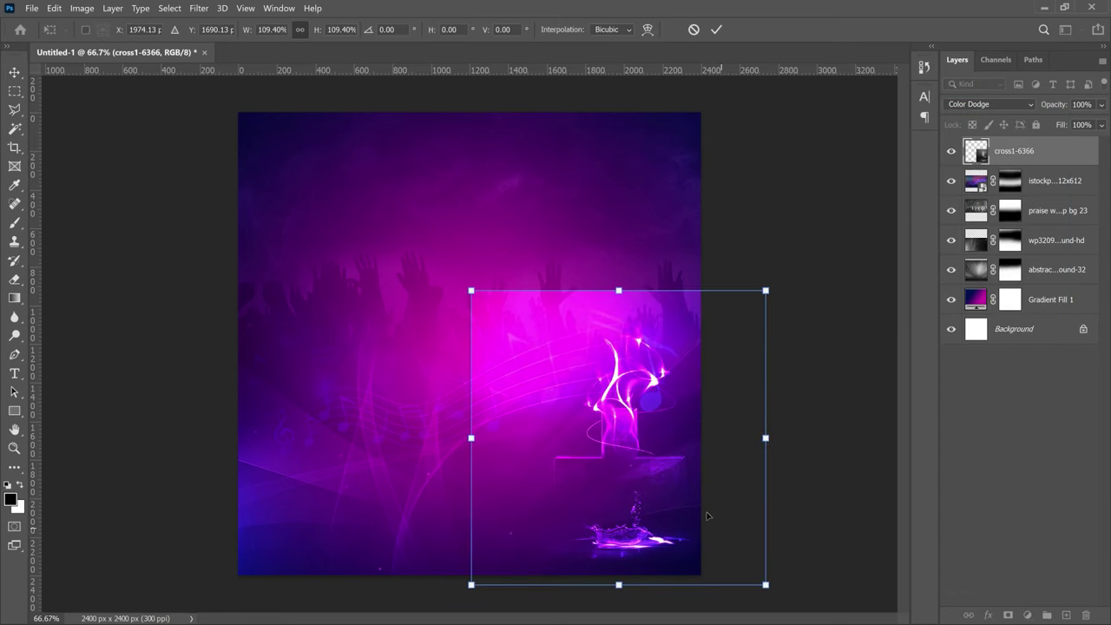
double_click(707, 514)
- Add a mask to the cross1-6366 layer and brush away its upper and left edges in soft black
click(1008, 615)
key(b)
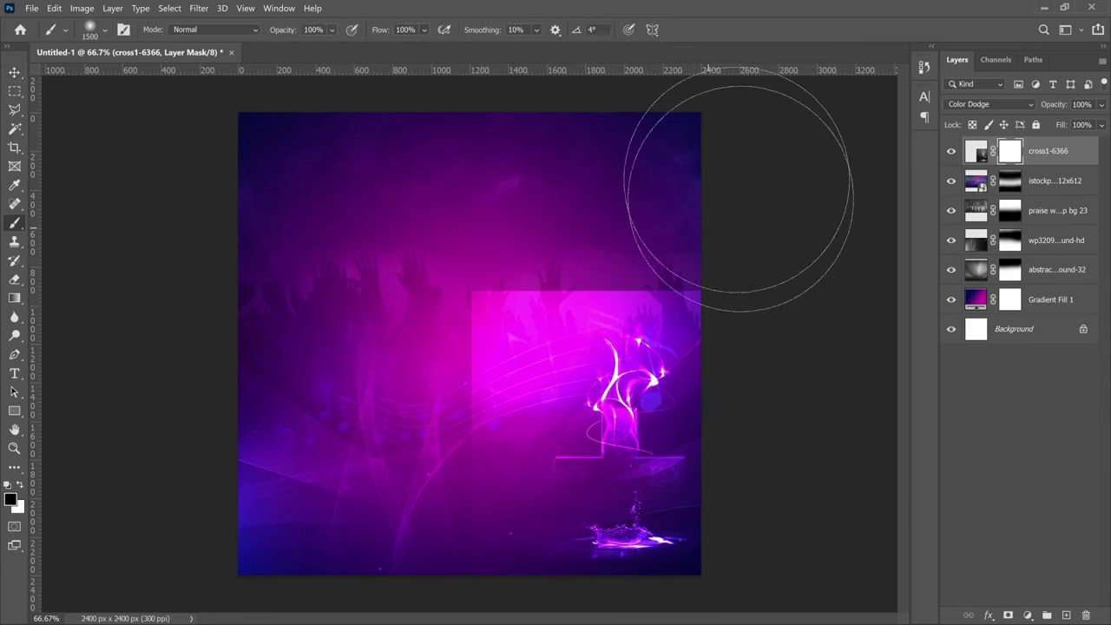
drag(725, 174, 370, 479)
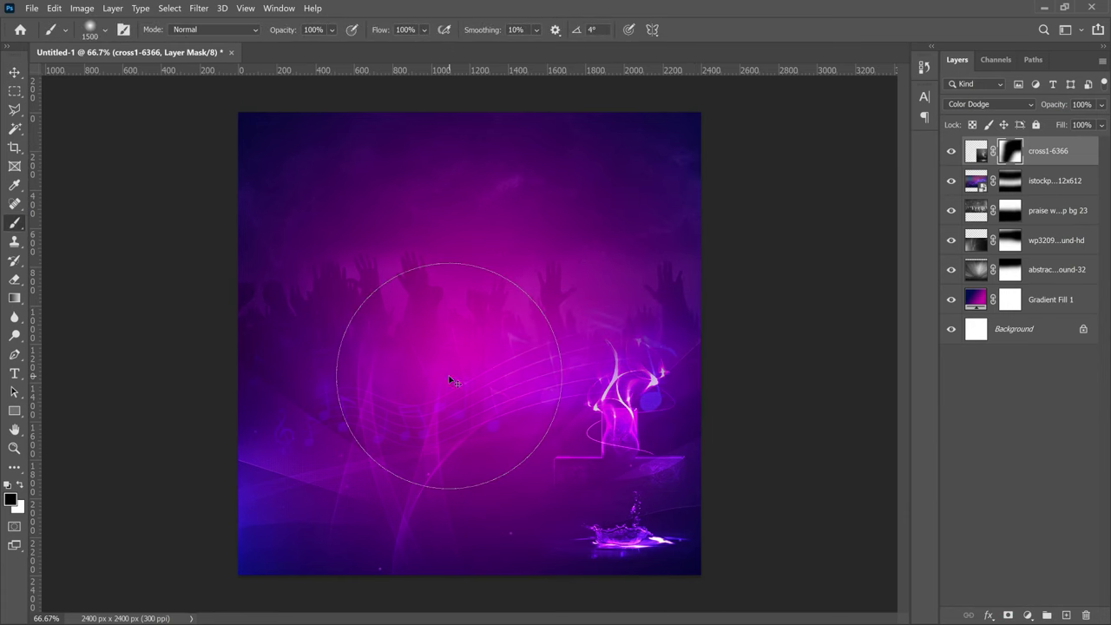
key(v)
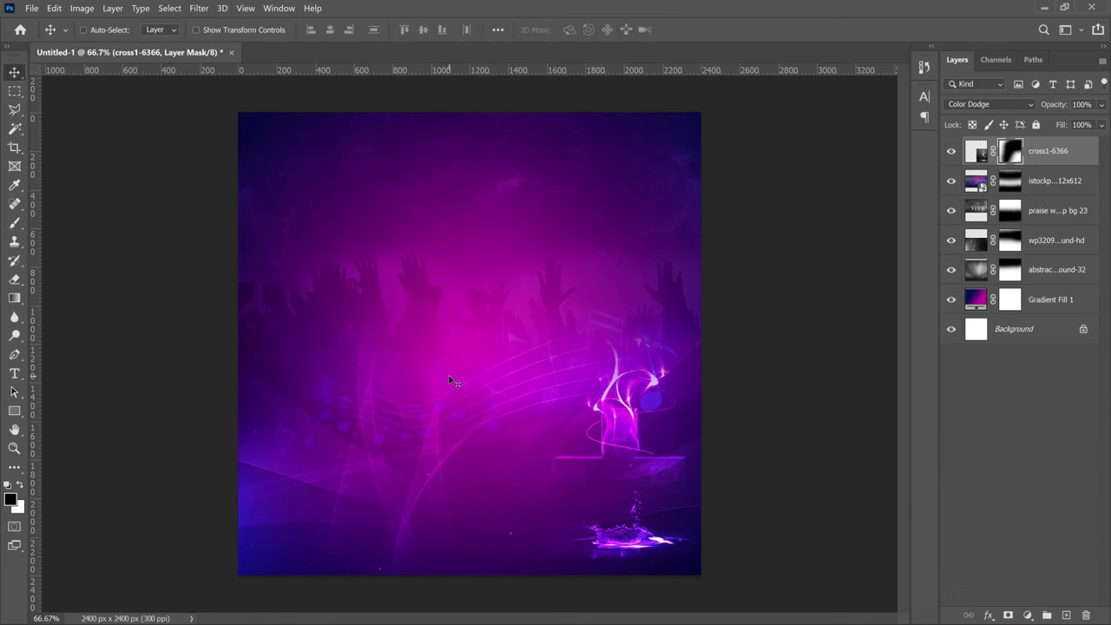
- Add a Curves adjustment layer above the cross and pull a midtone point of the RGB curve slightly down
click(1026, 614)
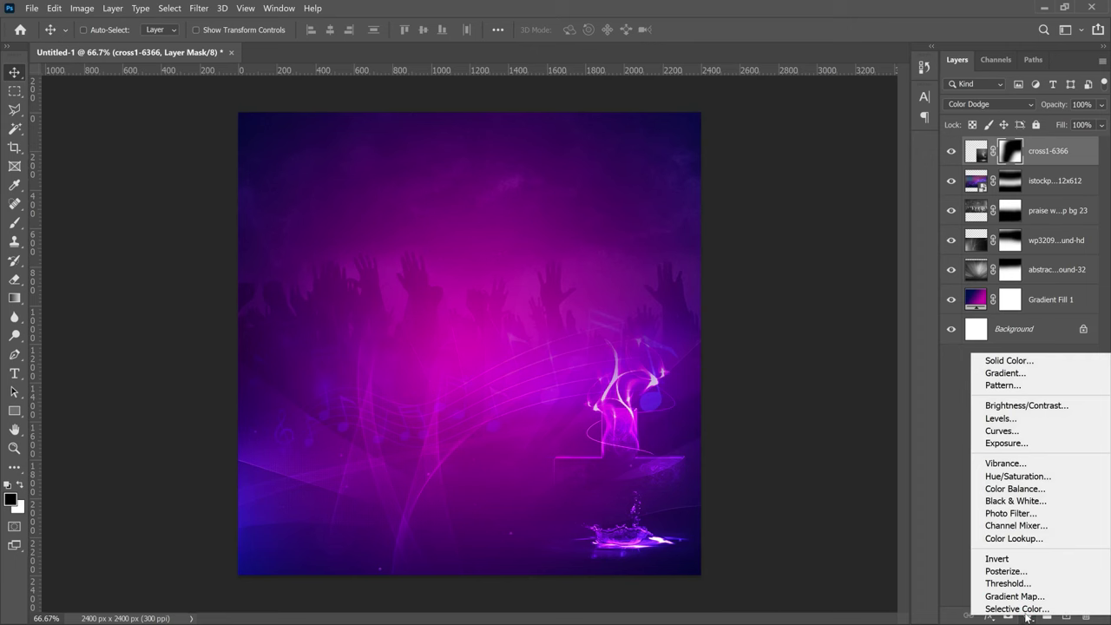
click(995, 430)
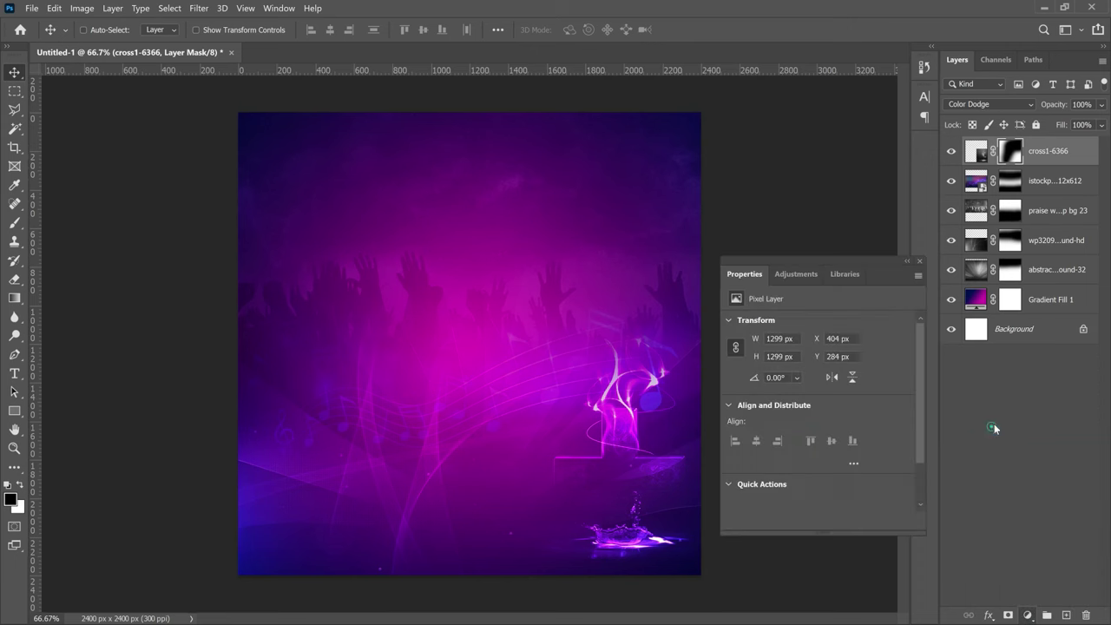
click(835, 426)
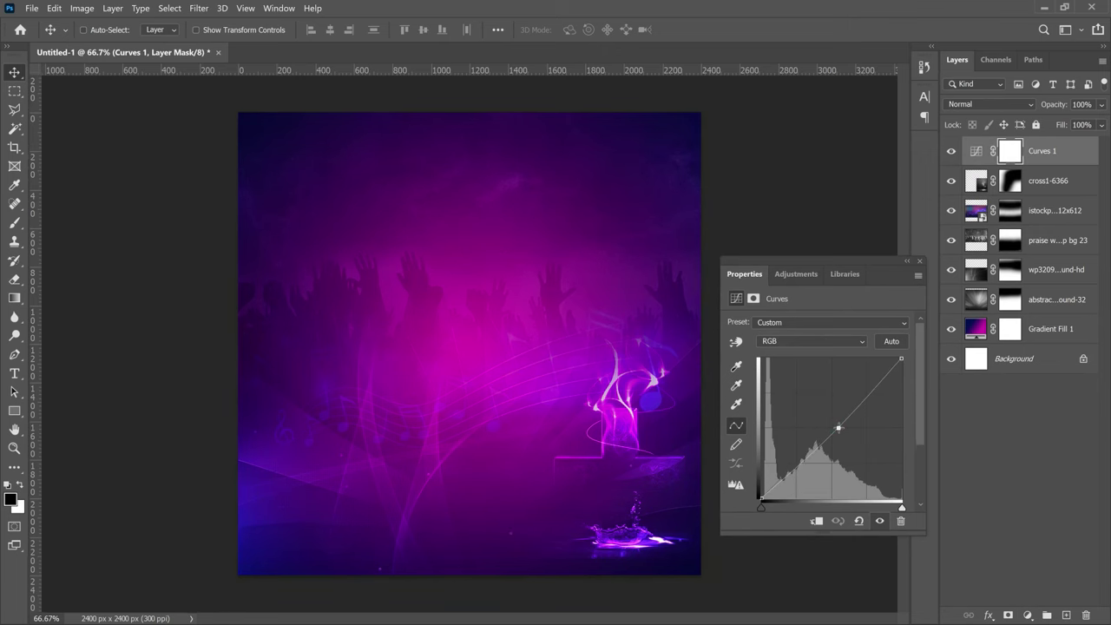
click(919, 262)
key(ctrl+2)
- Add the Montserrat Bold text "THE METHODIST CHURCH GHANA / AKOMADAN CIRCUIT / EBENEZER SOCIETY- AFRANCHO / PRESENTS" in white at 7 pt
key(z)
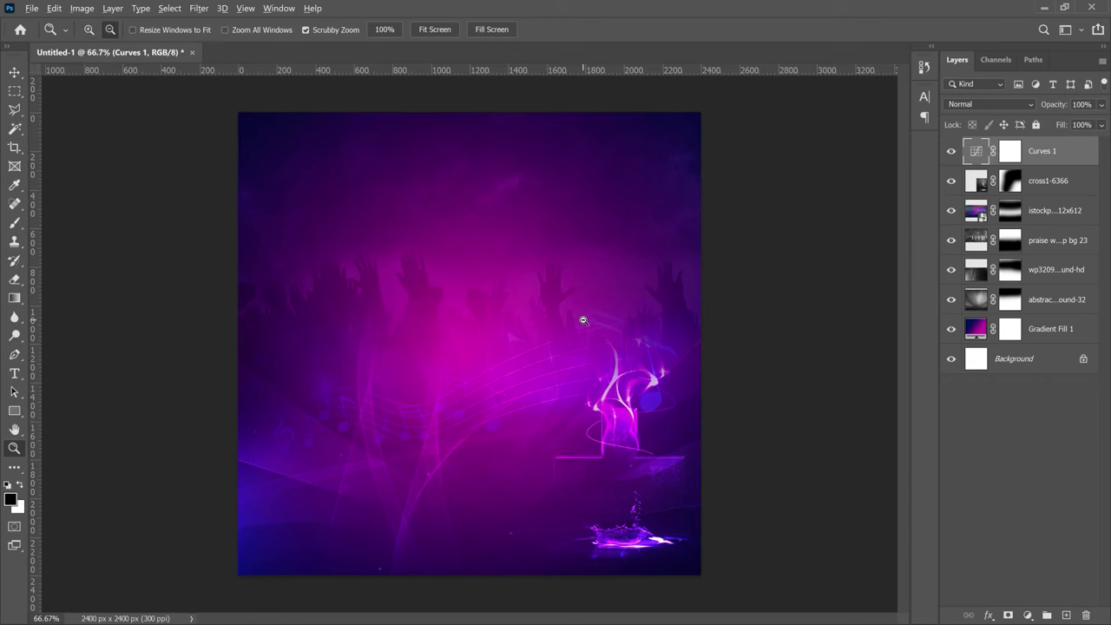
alt+click(583, 321)
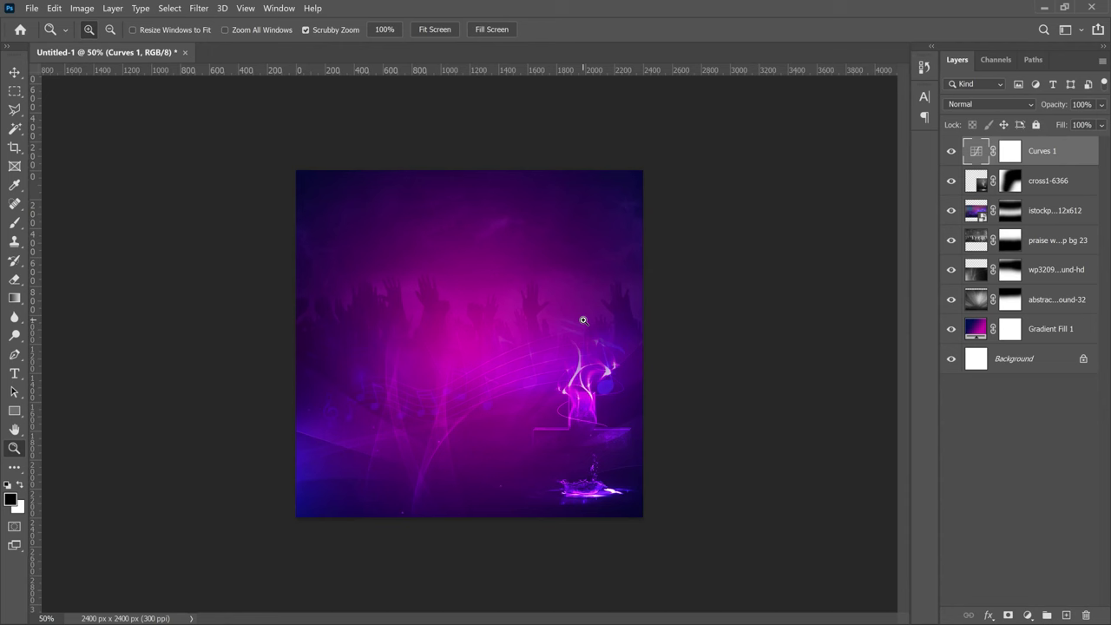
click(14, 373)
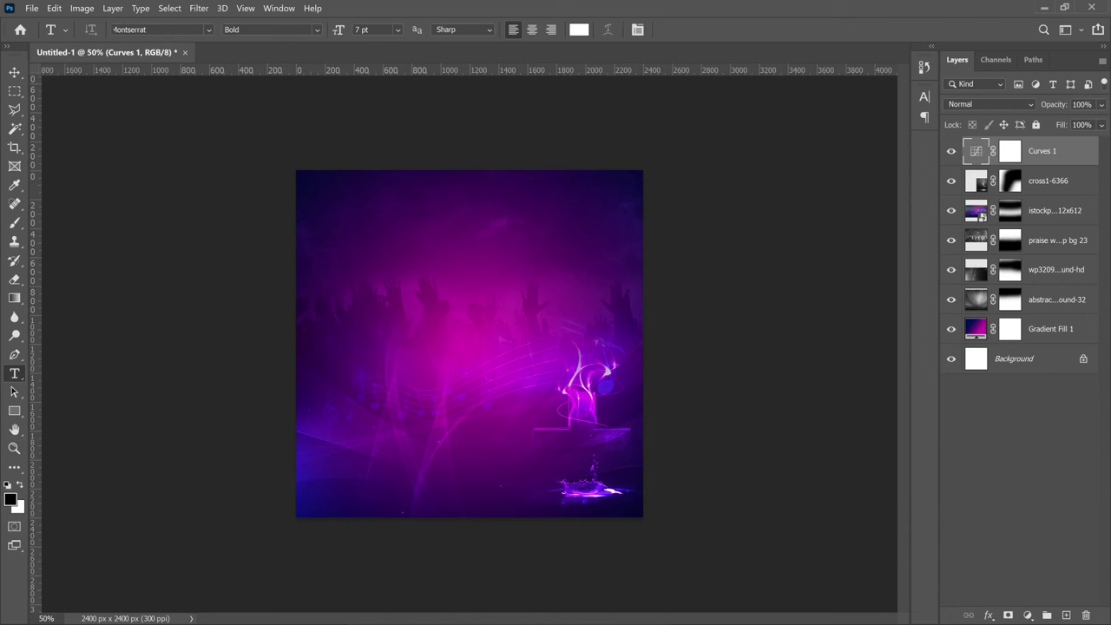
click(456, 230)
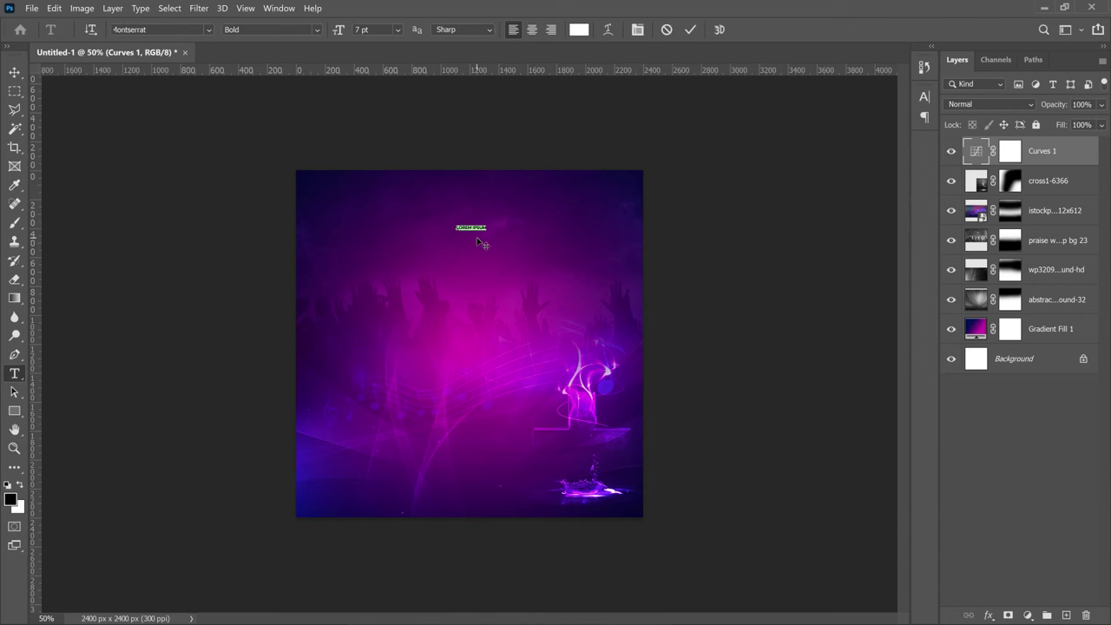
text(THE METHODIST CHURCH GHANA AKOMADAN CIRCUIT EBENEZER SOCIETY, AFRANCHO  PRESENTS)
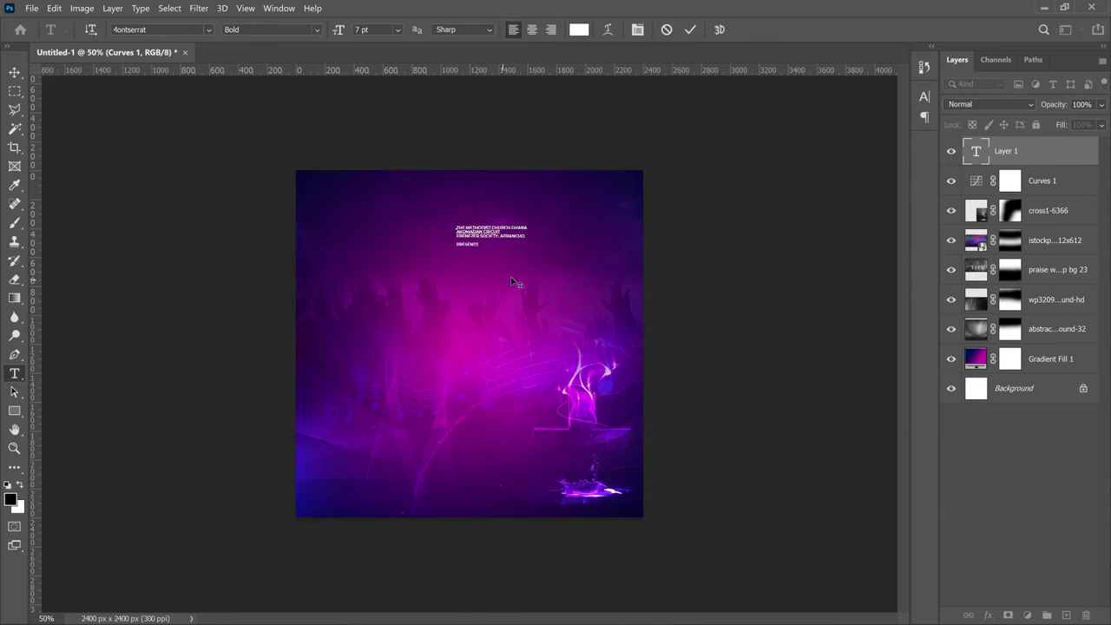
click(14, 71)
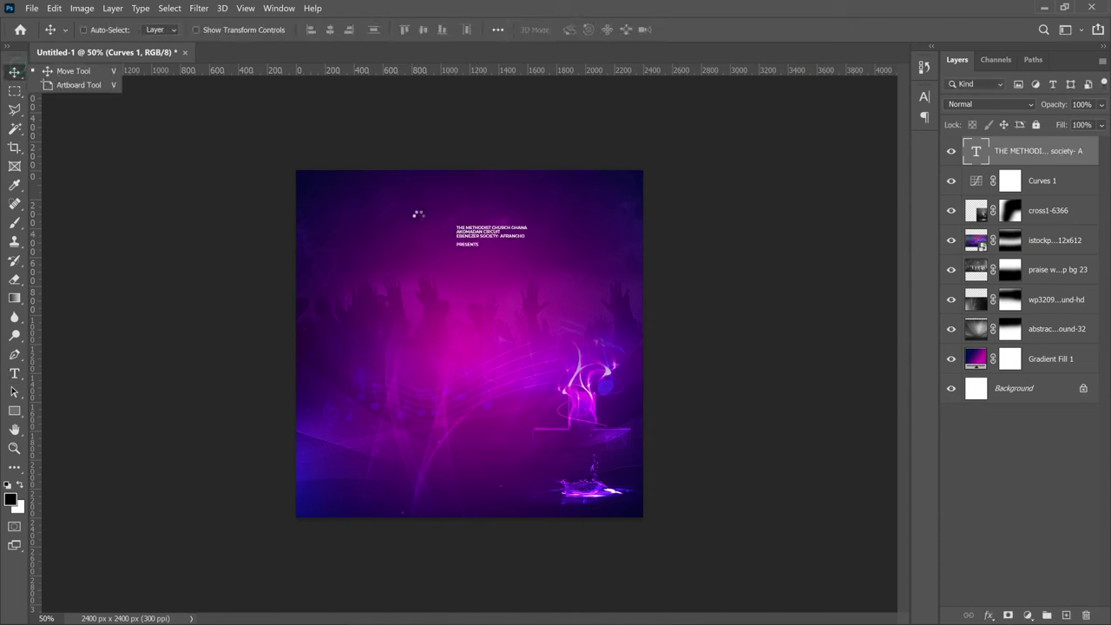
- Scale the church heading text up to about 12.64 pt and move it near the canvas's top centre
key(z)
click(460, 194)
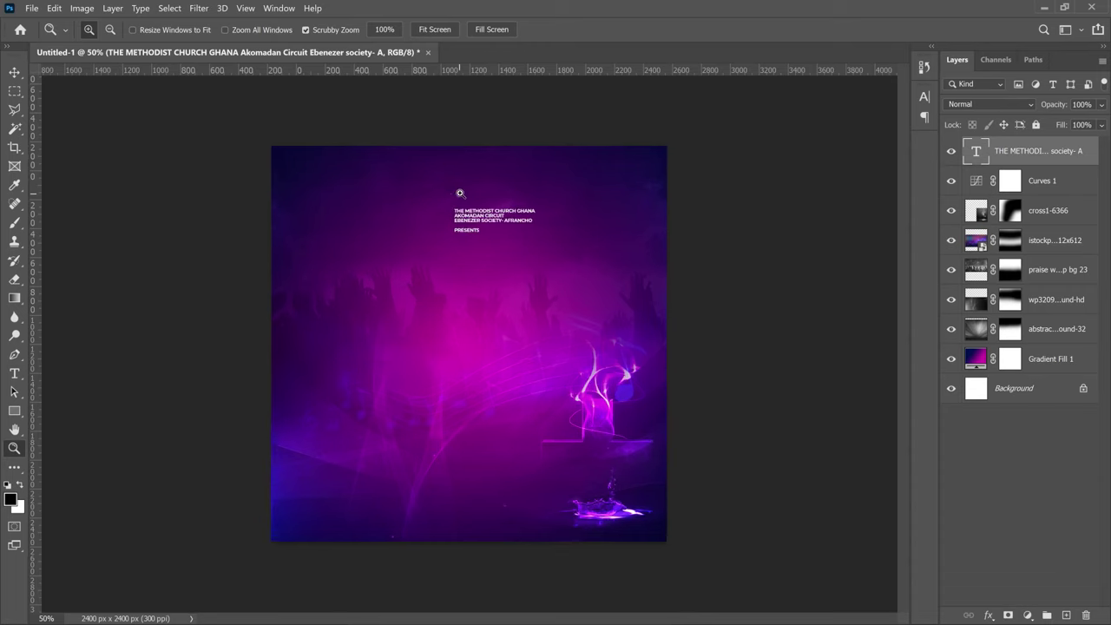
click(529, 206)
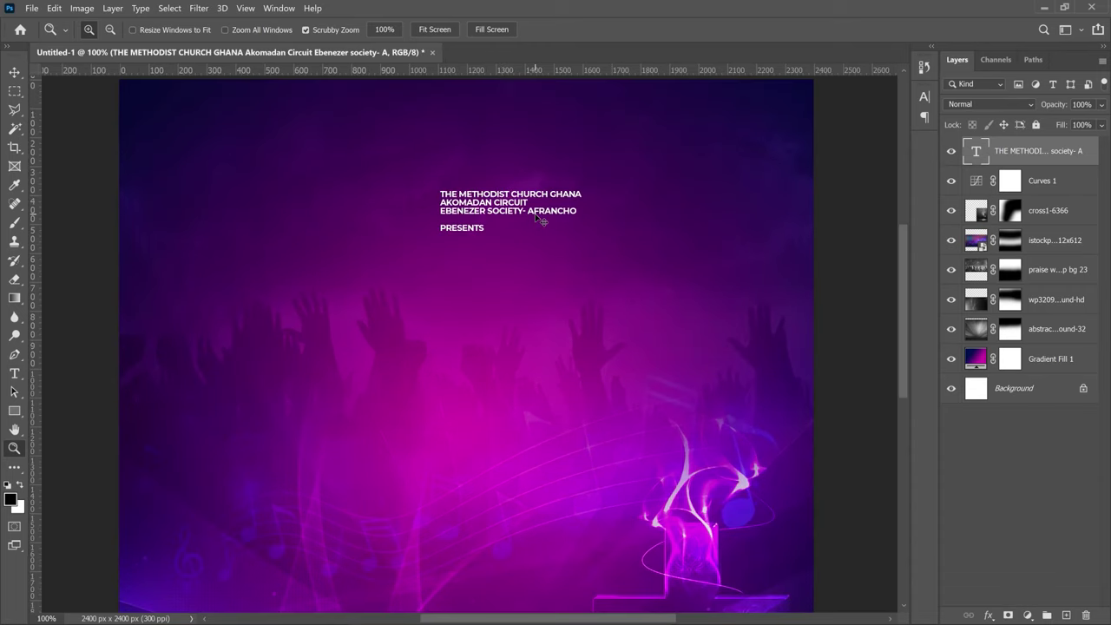
key(ctrl+t)
drag(582, 234, 684, 295)
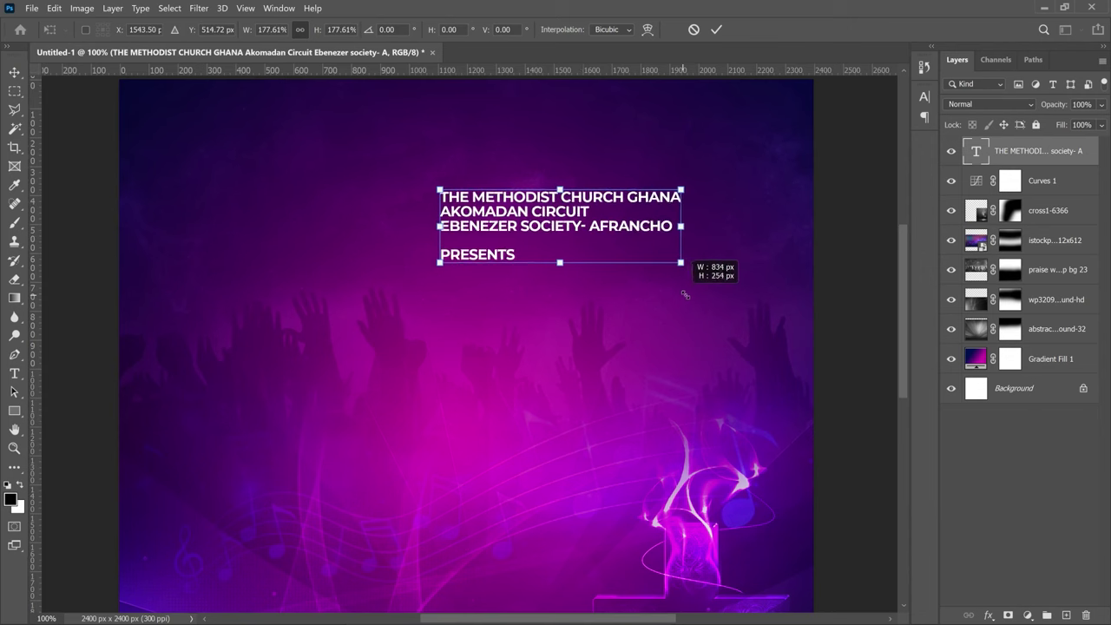
key(Return)
drag(591, 223, 508, 152)
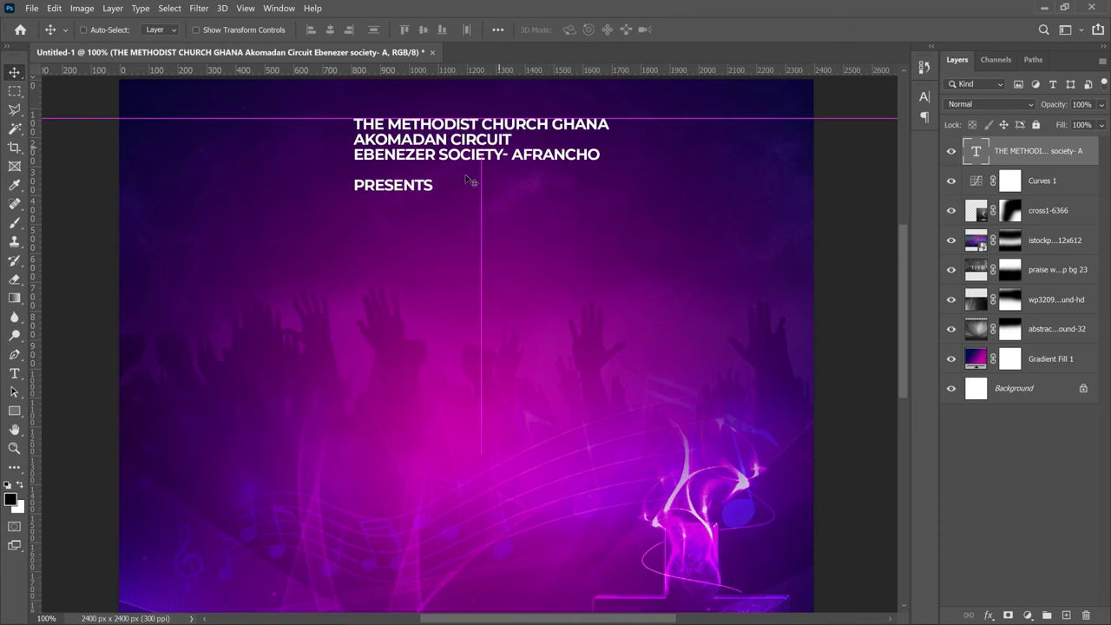
- Set the tracking of the word "PRESENTS" to 1320 so it spans the width of the line above
double_click(411, 187)
double_click(406, 184)
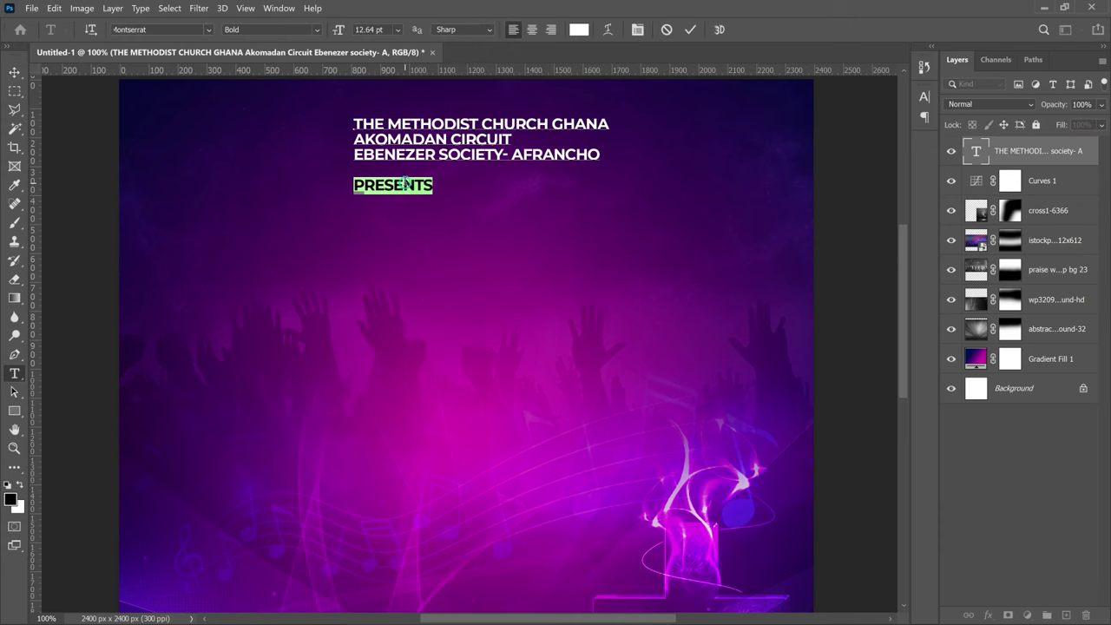
click(638, 30)
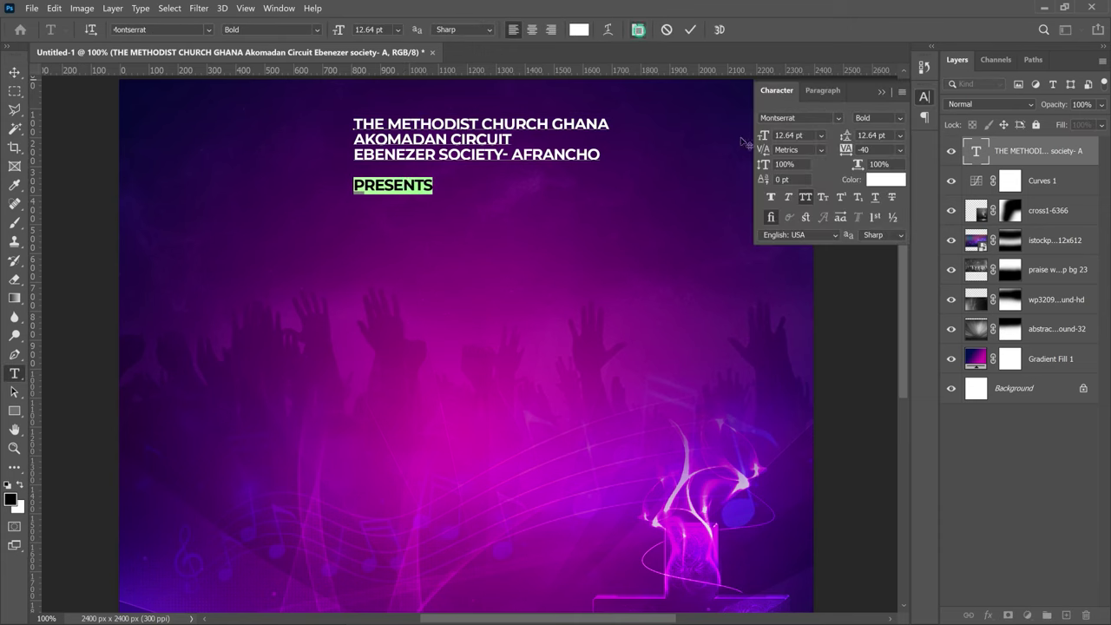
drag(847, 150, 896, 160)
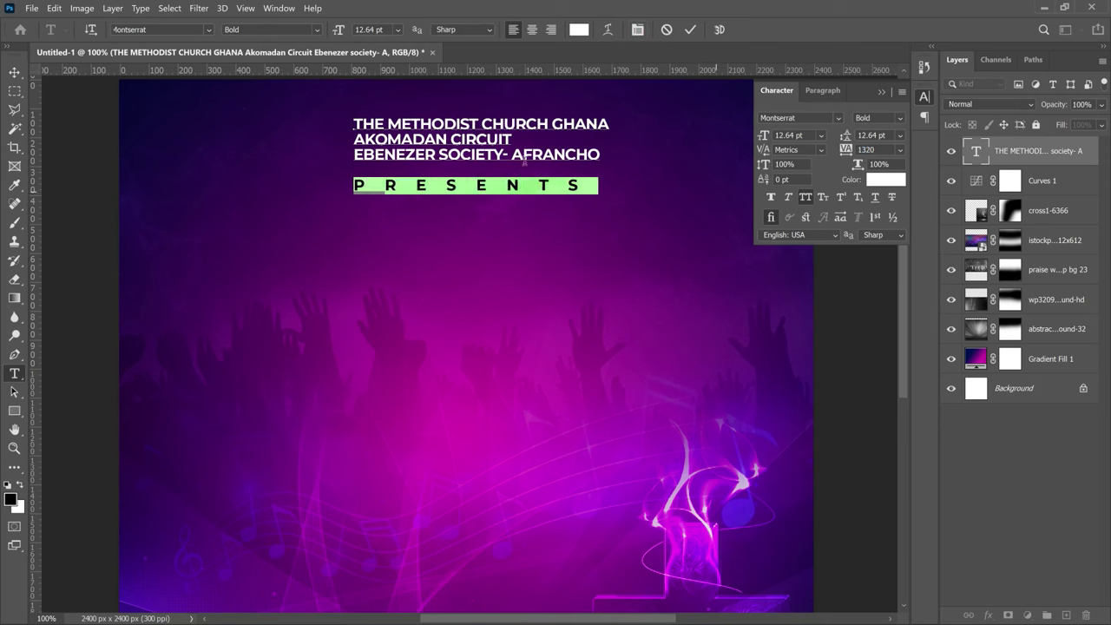
- Place the "methodist logo" image as an embedded object, scale it to about 135.42% and position it just left of the church heading text
click(14, 73)
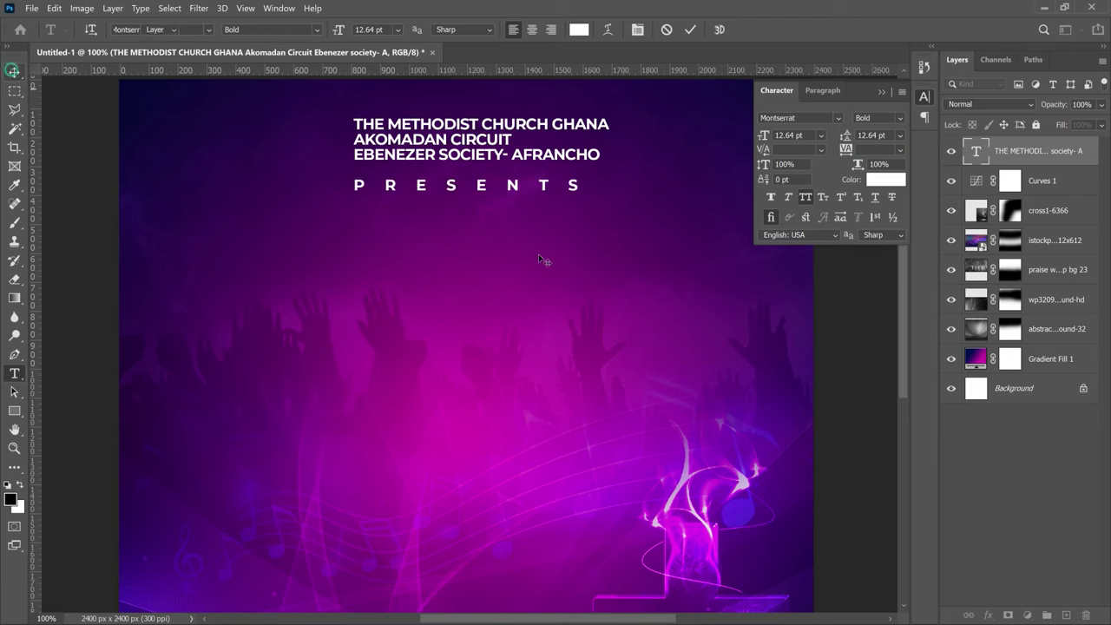
scroll(533, 221, up, 1)
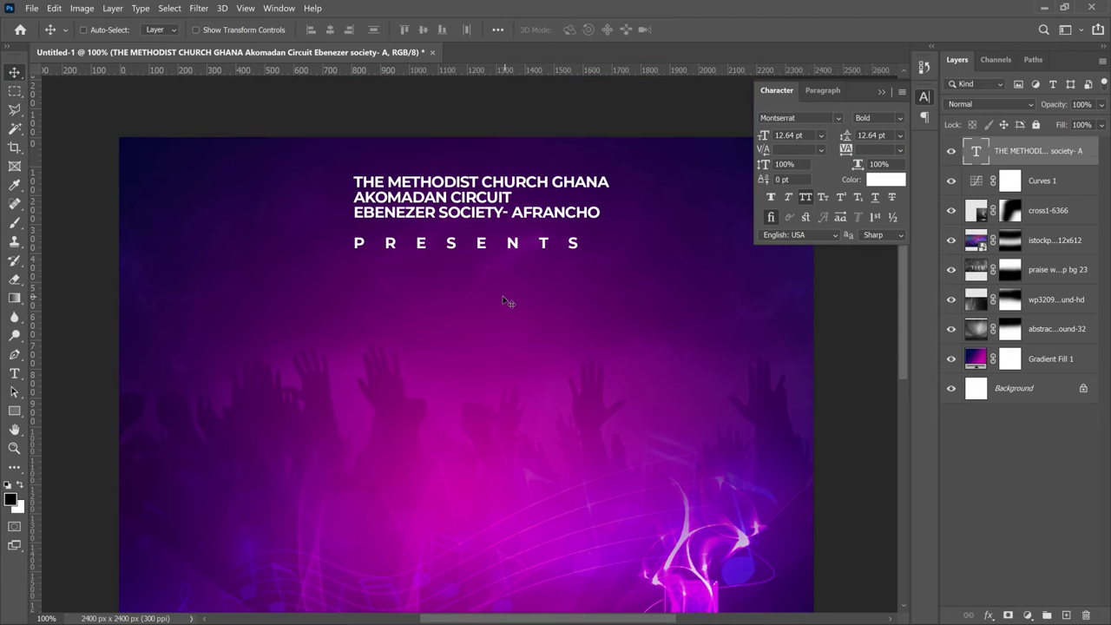
click(31, 8)
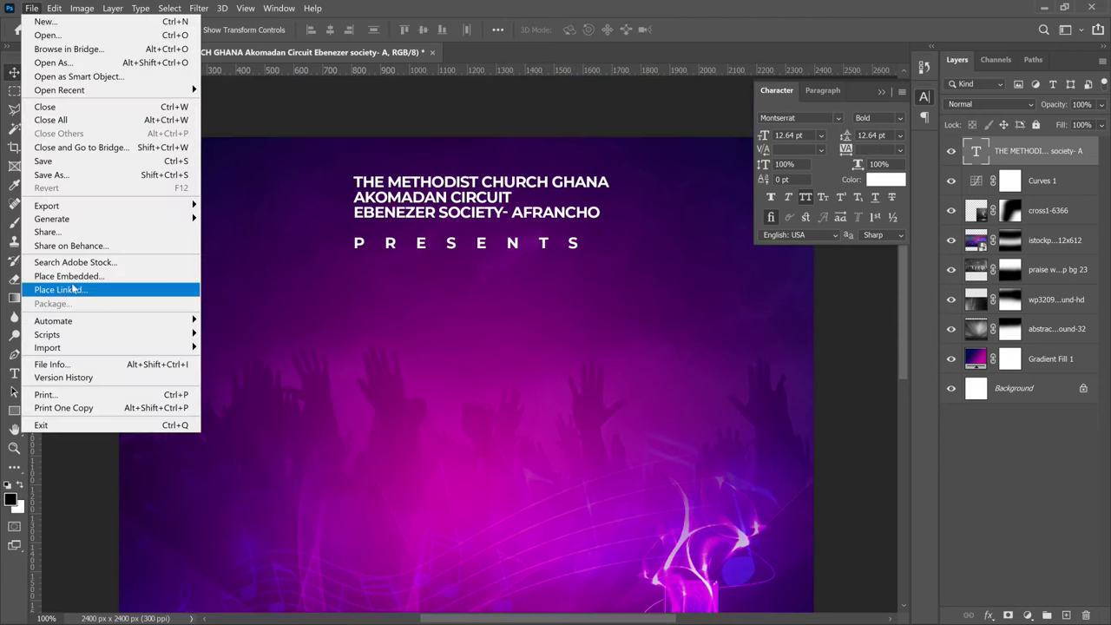
click(69, 276)
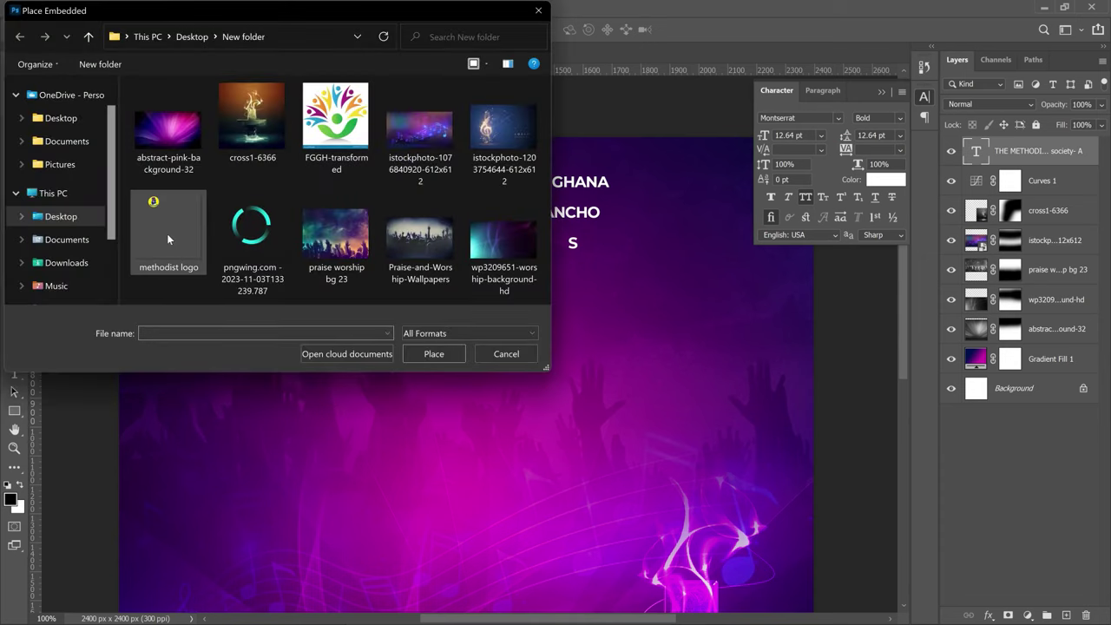
double_click(163, 227)
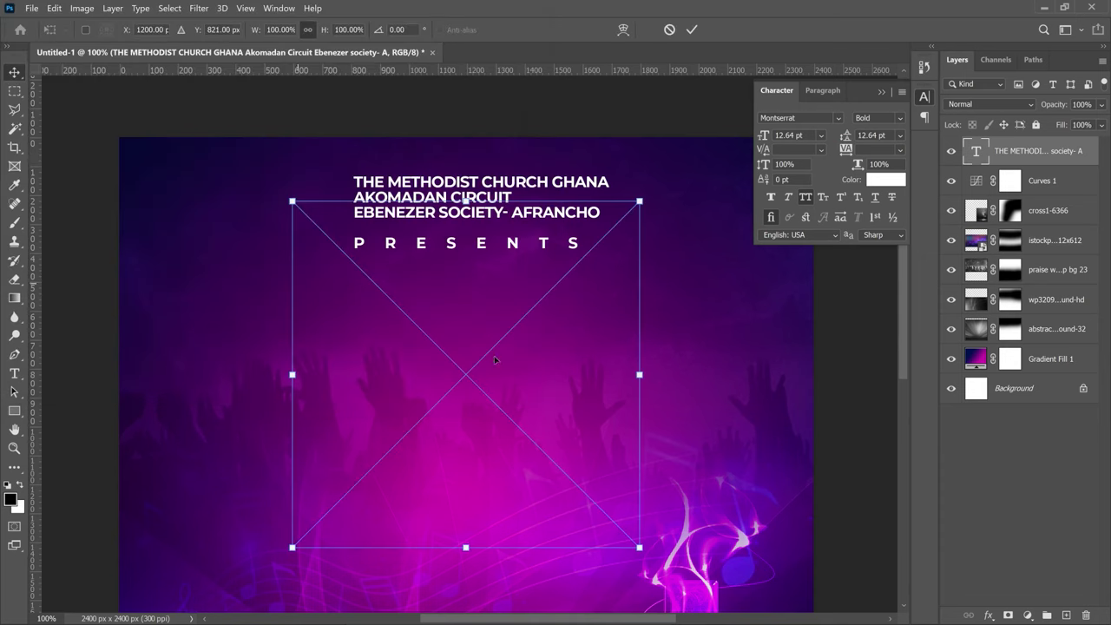
drag(640, 548, 836, 581)
key(Return)
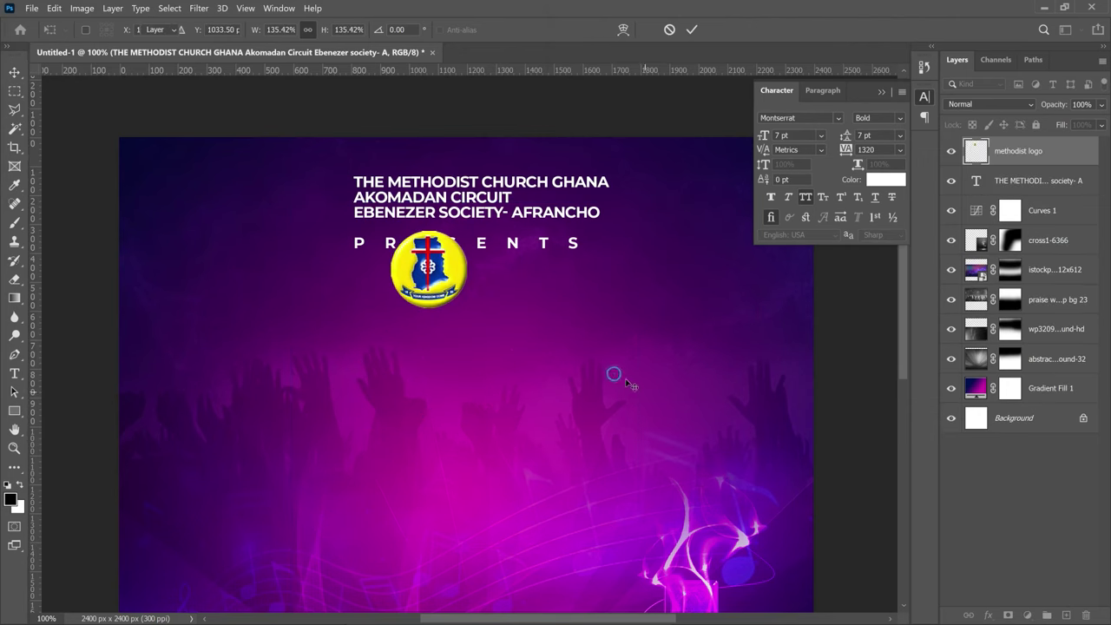
drag(442, 277, 379, 266)
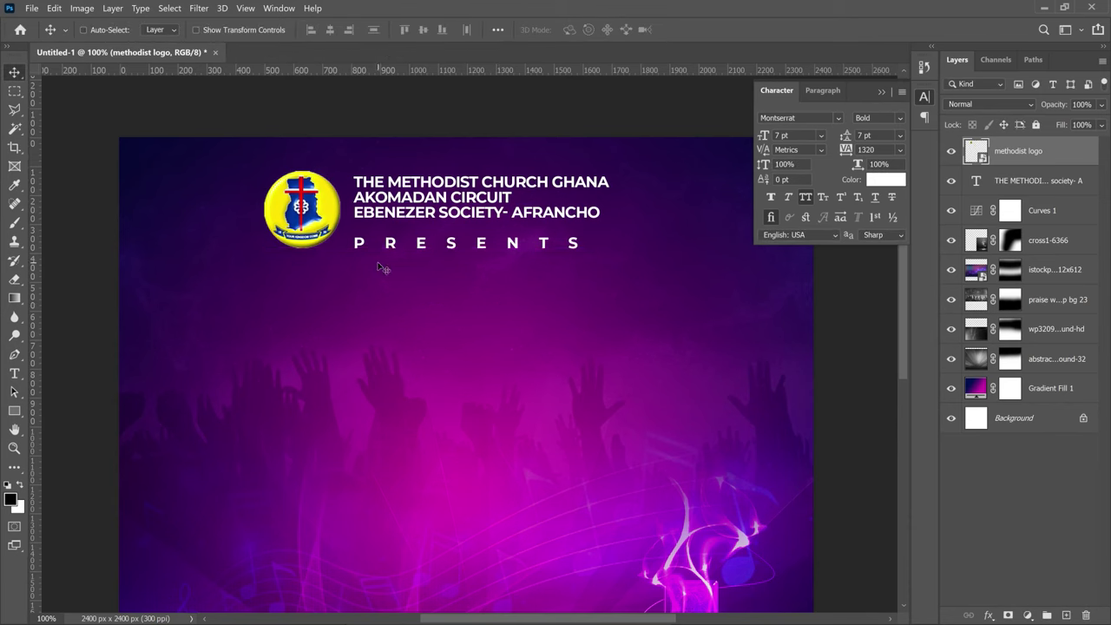
- Group the methodist logo with the church heading text and centre the group horizontally on the canvas
shift+click(1009, 184)
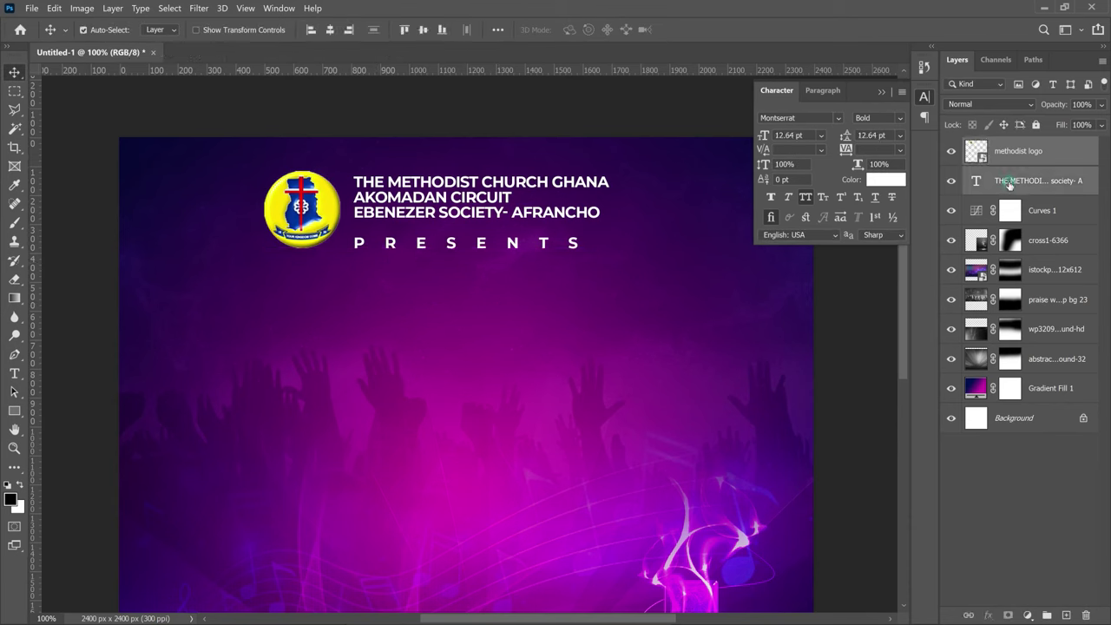
key(ctrl+g)
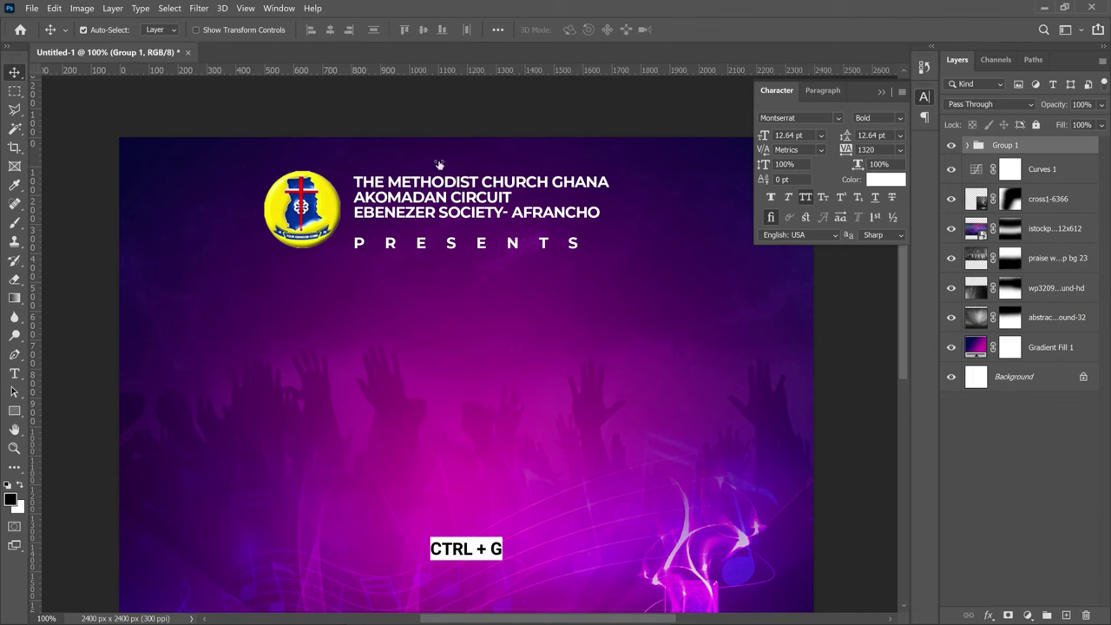
key(ctrl+a)
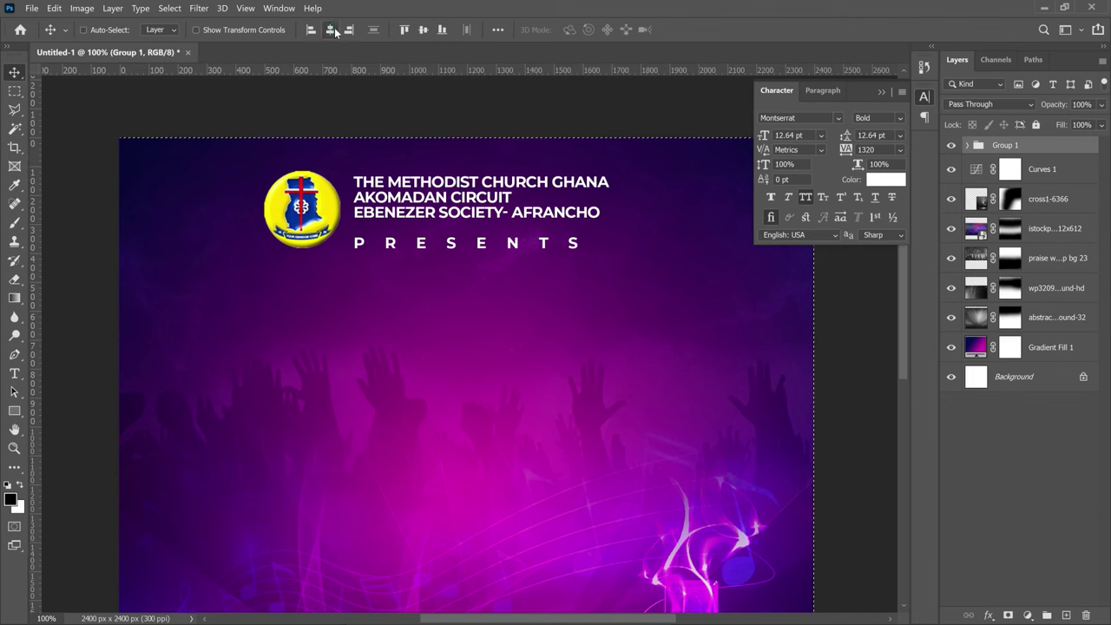
click(335, 30)
key(ctrl+minus)
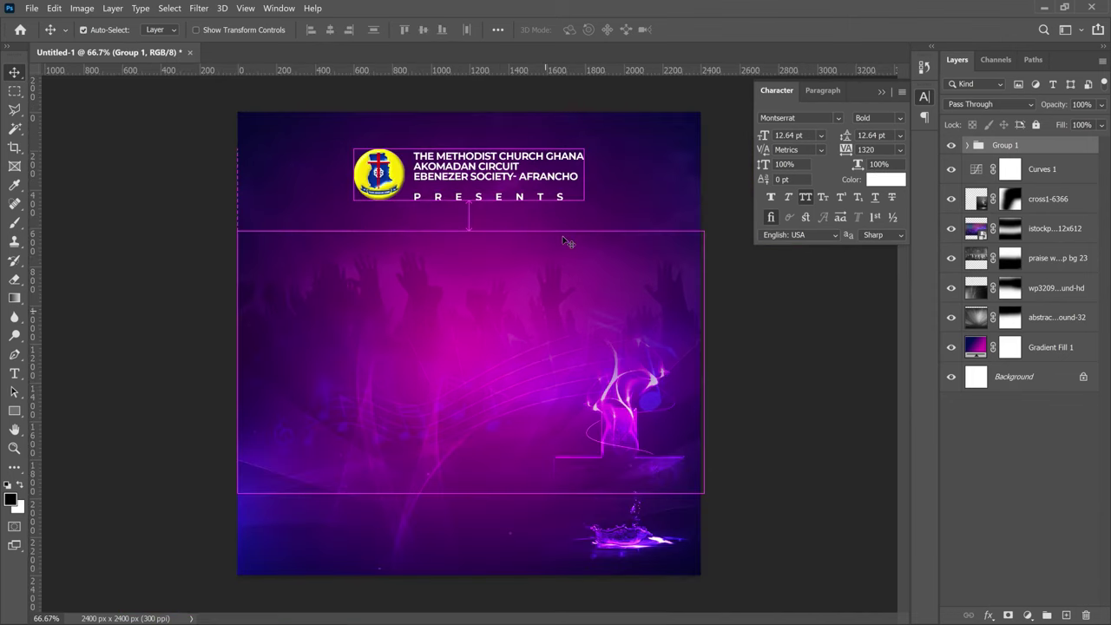
key(ctrl+d)
- Scale the logo and heading group down slightly and move it closer to the canvas's upper edge
key(ctrl+t)
drag(584, 199, 556, 166)
key(Return)
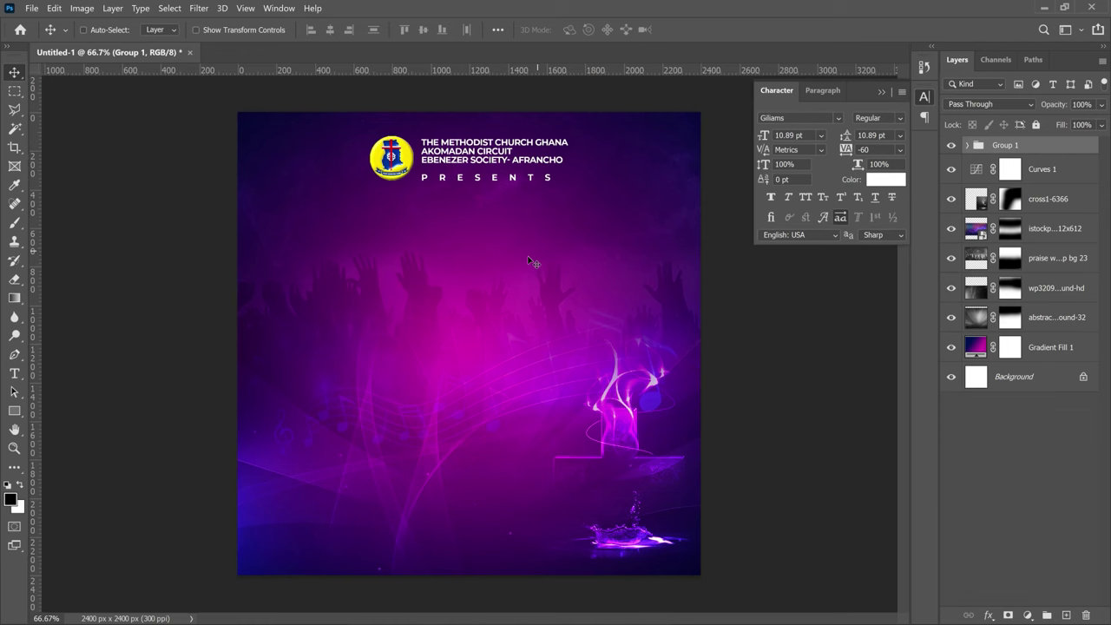
- Add the text "Messaiah's" in white Giliams Regular below the heading and scale it up to about 38.26 pt
key(t)
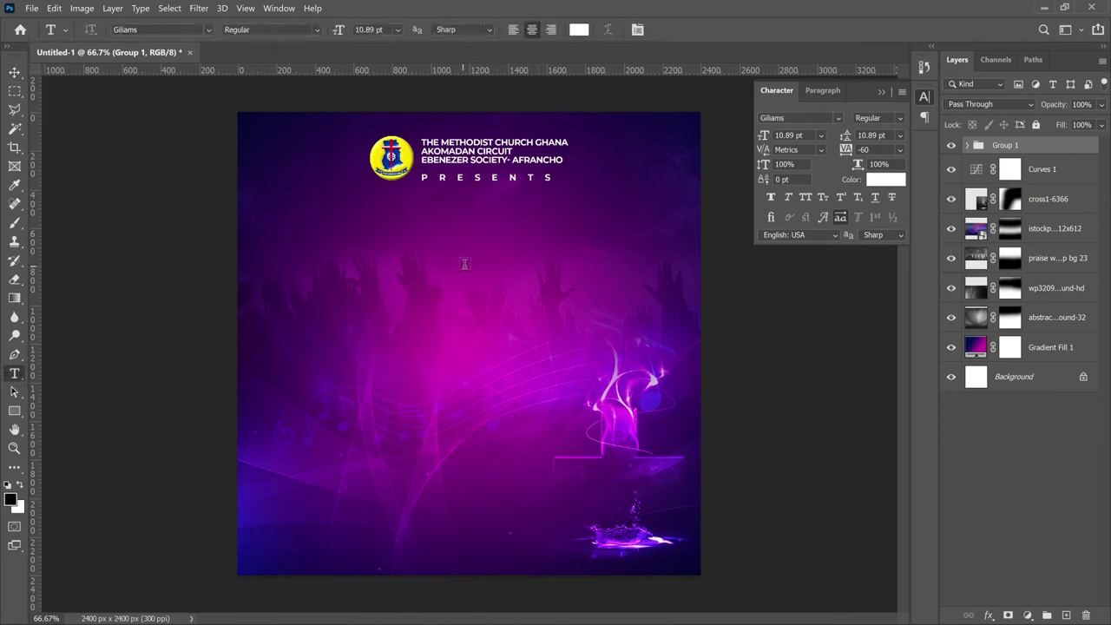
click(462, 261)
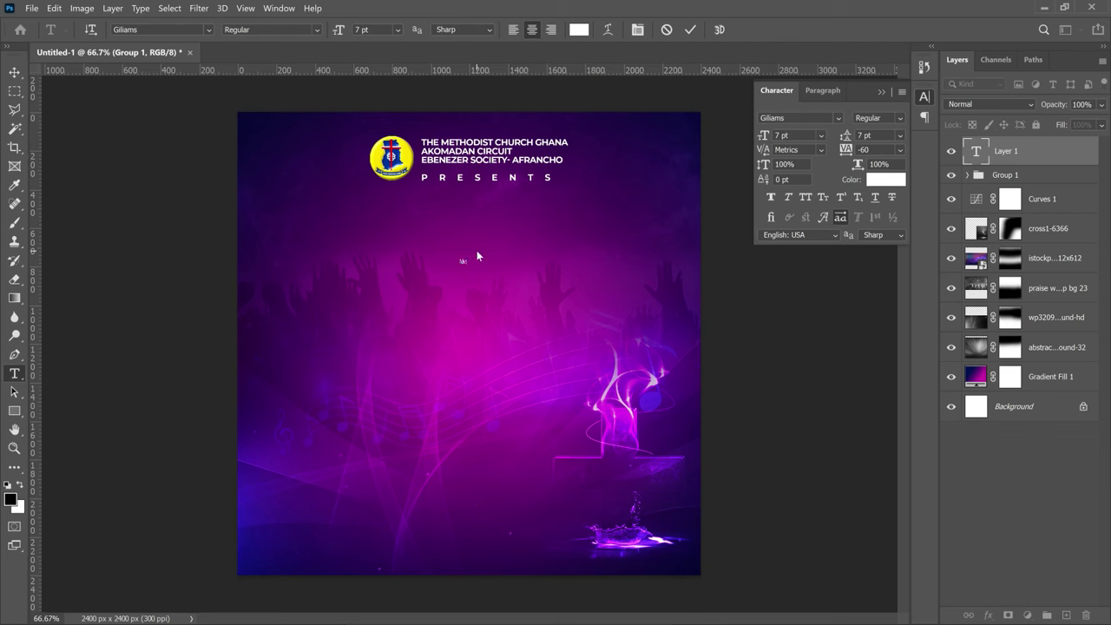
key(ctrl+Return)
key(v)
key(ctrl+t)
drag(489, 266, 565, 330)
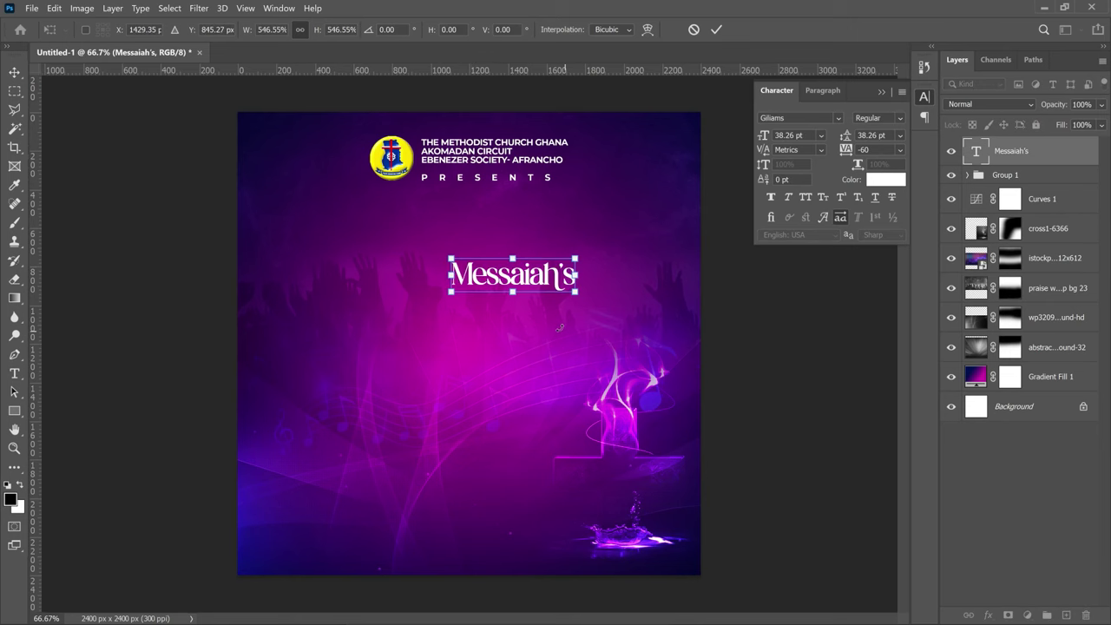
key(Return)
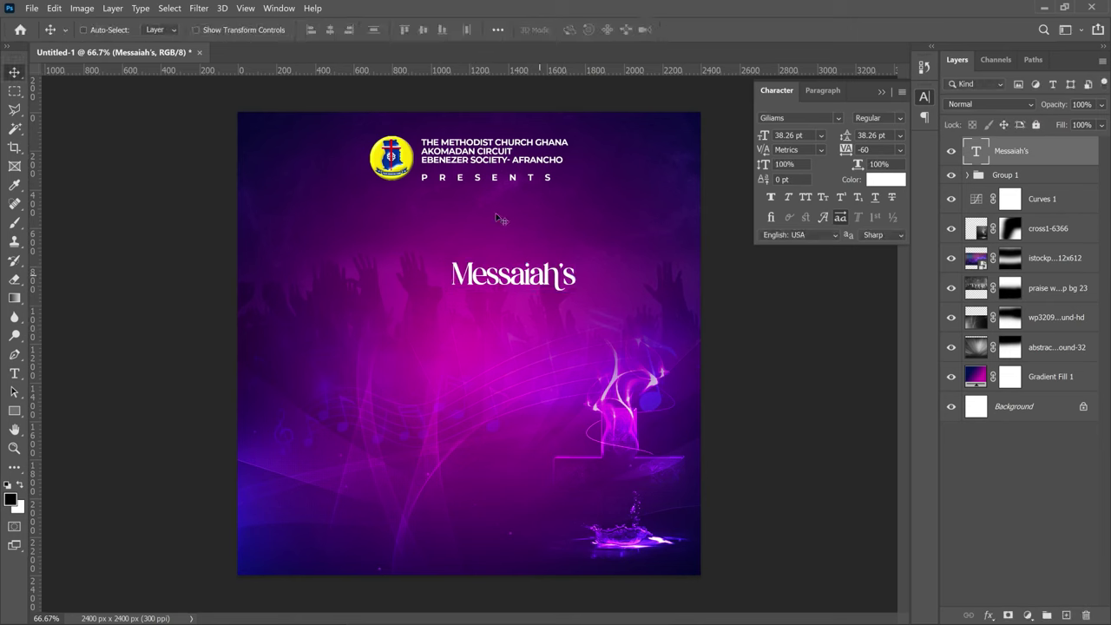
- Centre "Messaiah's" horizontally on the canvas, enlarge it to about 42.46 pt and shift it slightly upward
key(ctrl+a)
click(330, 30)
key(ctrl+d)
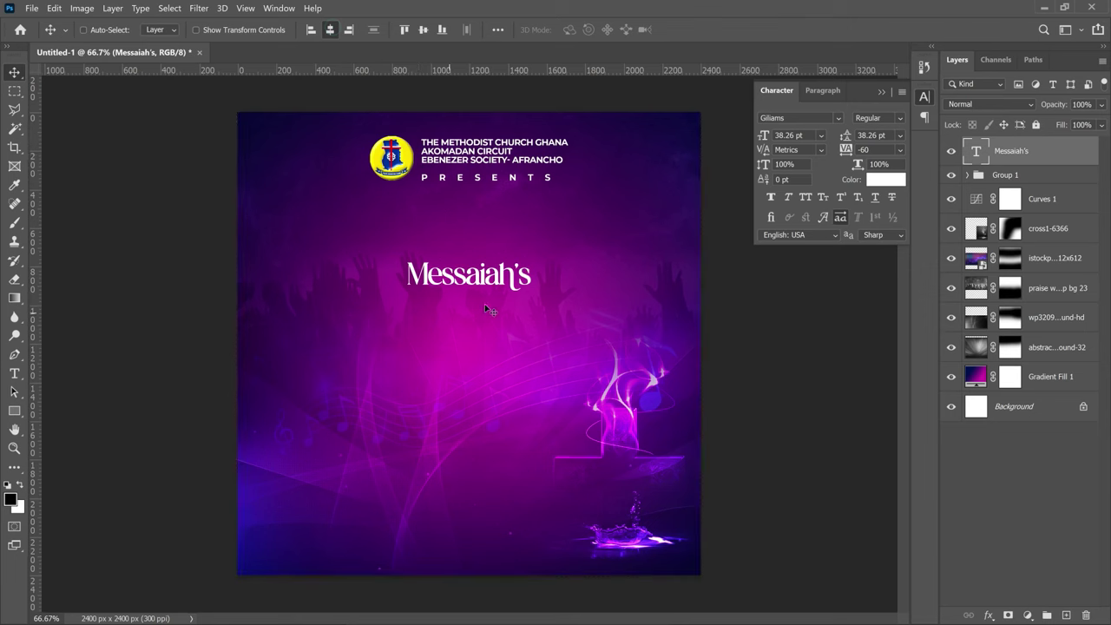
drag(490, 308, 544, 288)
key(ctrl+t)
key(Return)
- Duplicate the "Messaiah's" text directly below the original and change the copy's wording to "praise"
key(ctrl+j)
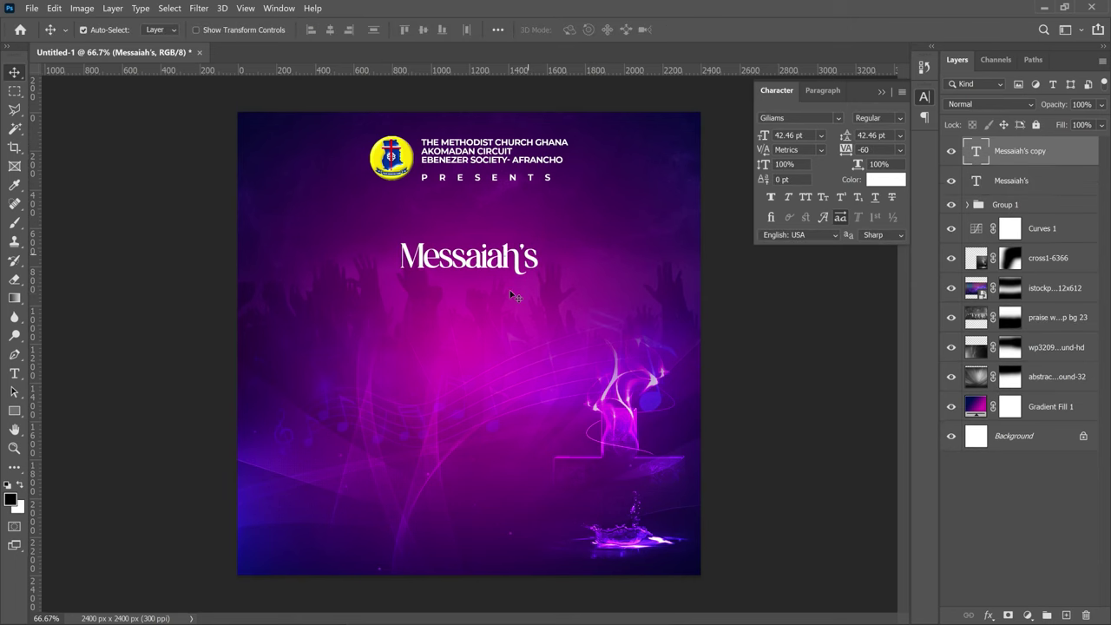
drag(511, 259, 514, 299)
double_click(514, 299)
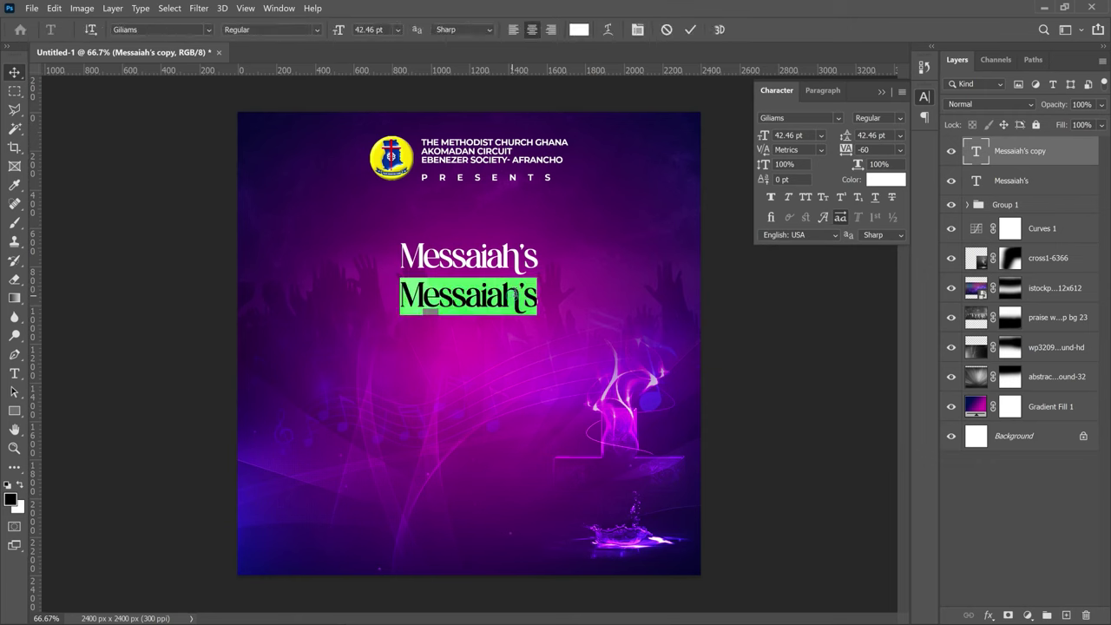
text(P)
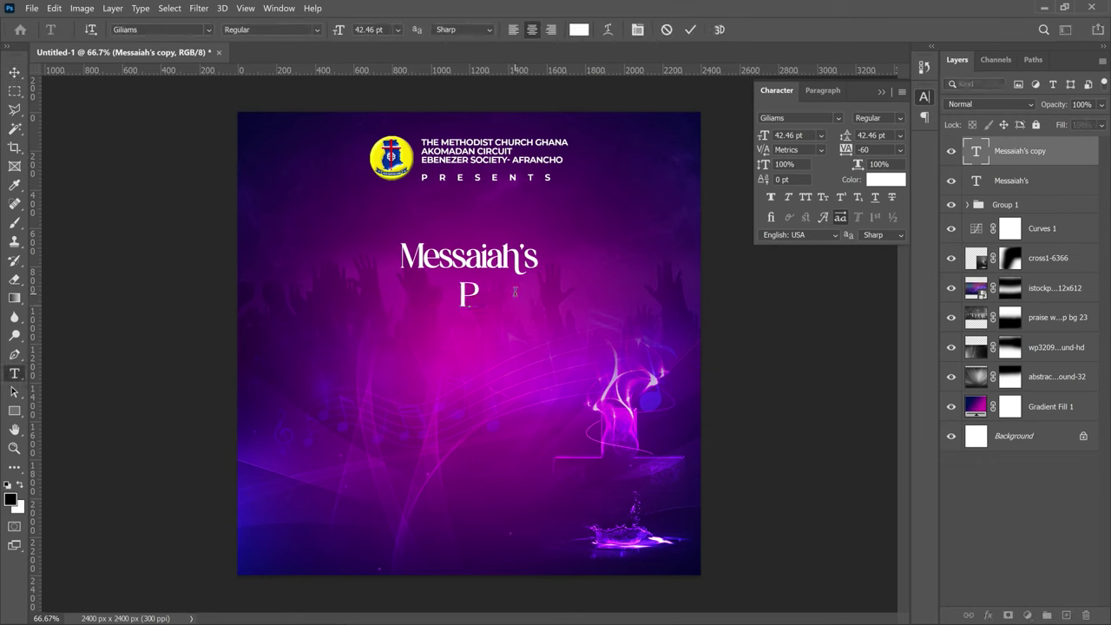
key(BackSpace)
text(prais)
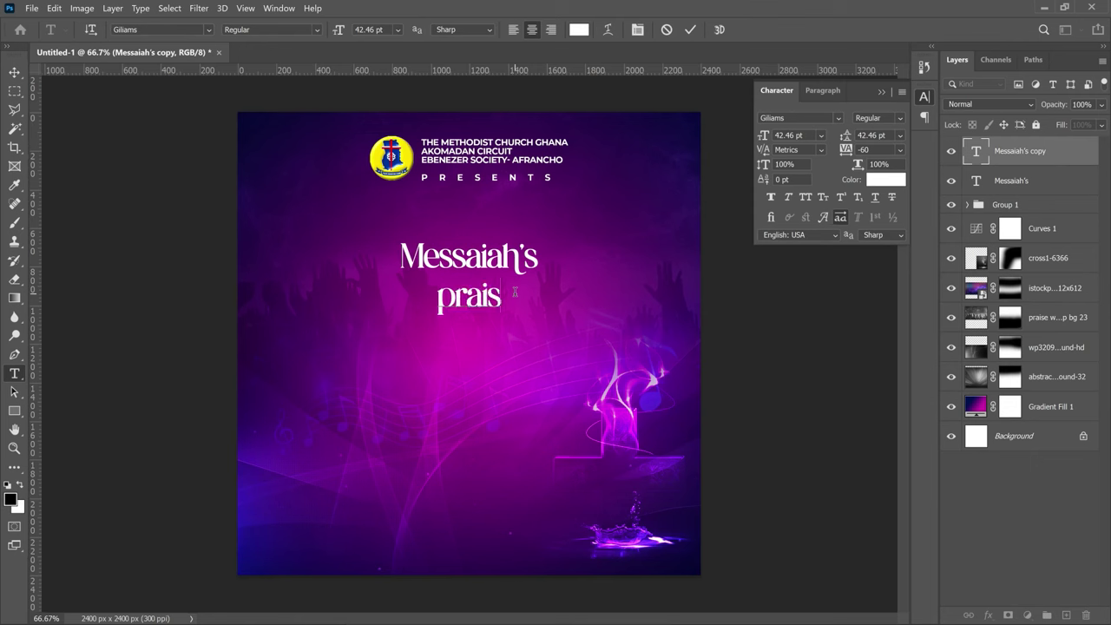
text(e)
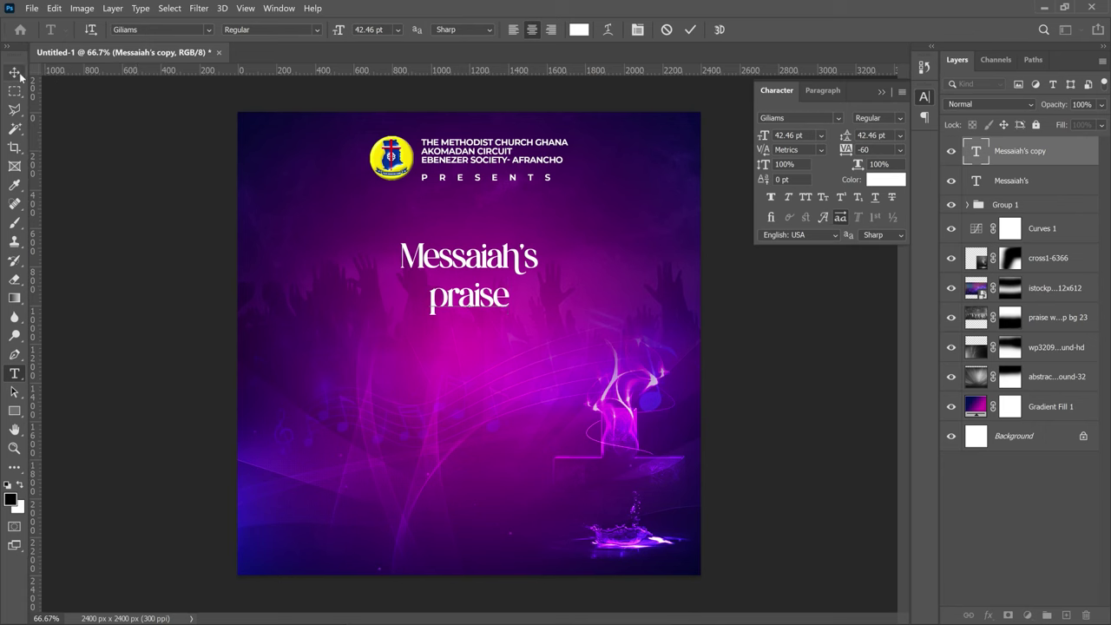
key(ctrl+Return)
- Scale the "praise" text up to about 103.74 pt and centre it horizontally on the canvas
key(ctrl+t)
drag(509, 314, 626, 368)
key(Return)
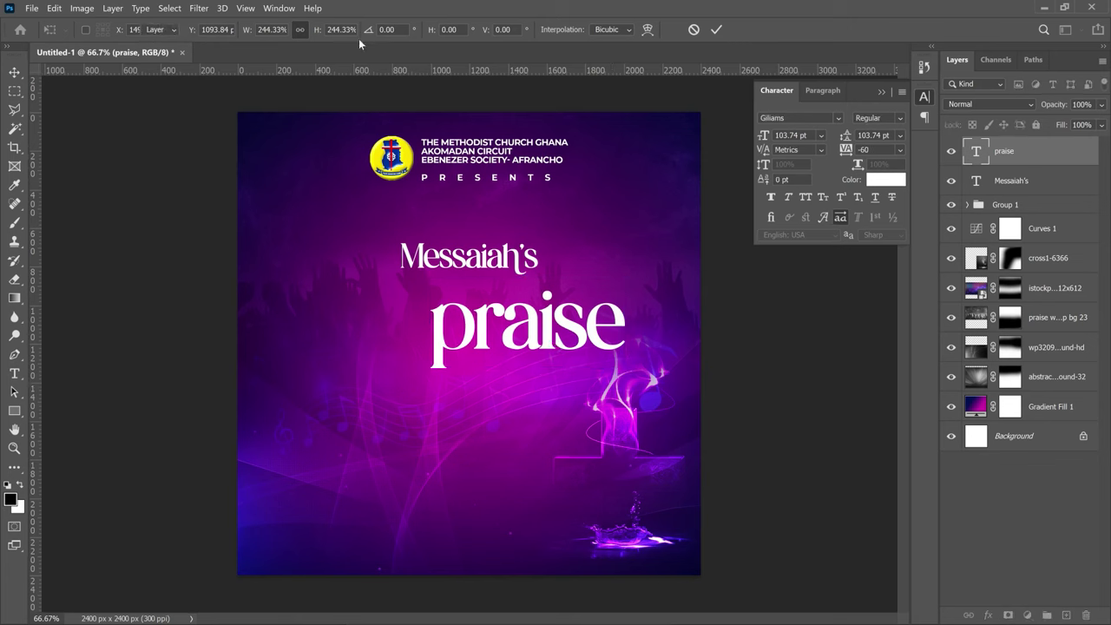
key(ctrl+a)
click(330, 30)
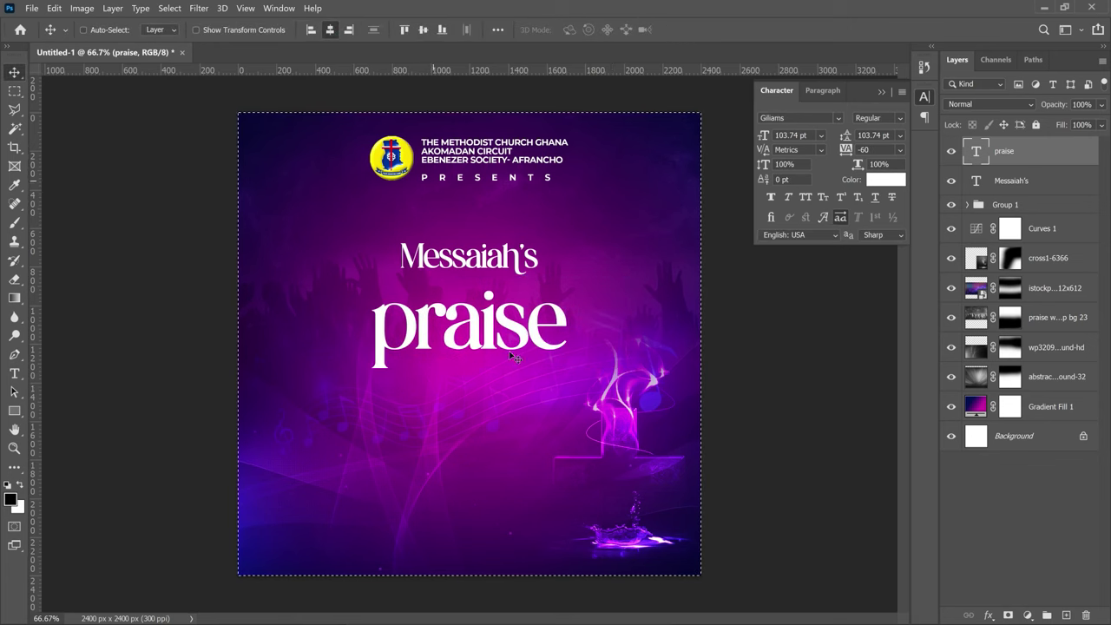
key(ctrl+d)
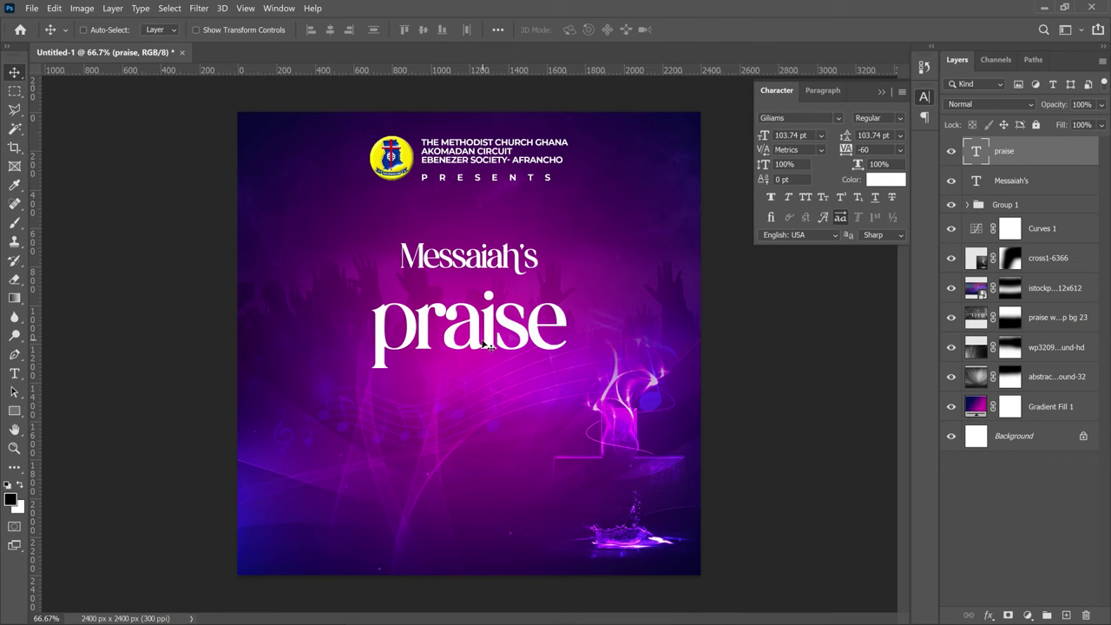
- Replace the letter "i" in "praise" with a gap of spaces and move the word up close beneath "Messaiah's"
key(t)
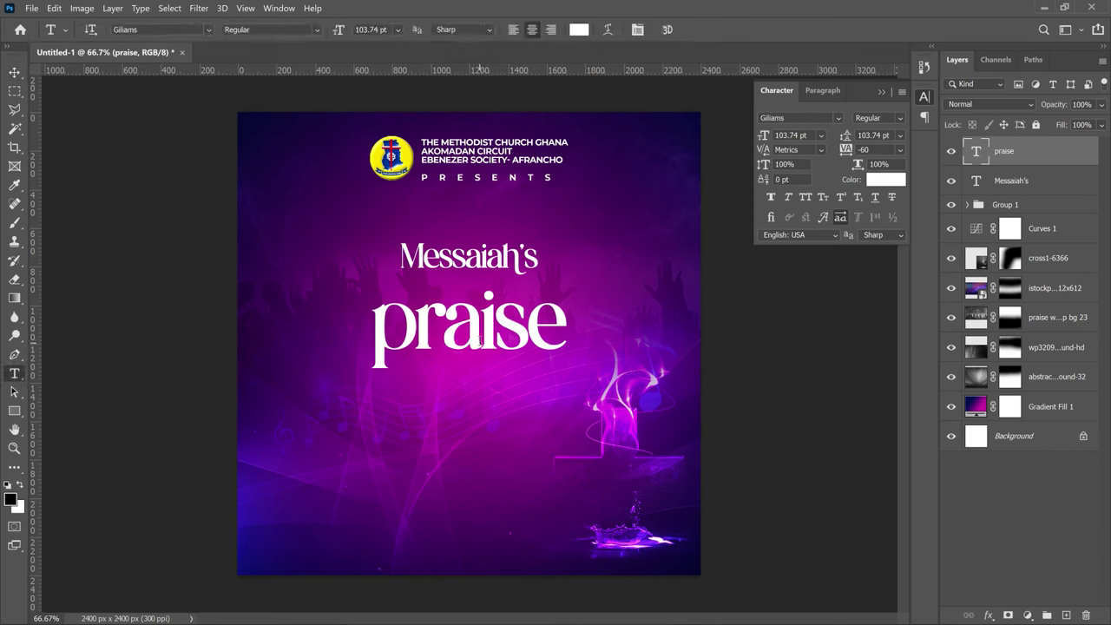
drag(480, 336, 494, 336)
key(BackSpace)
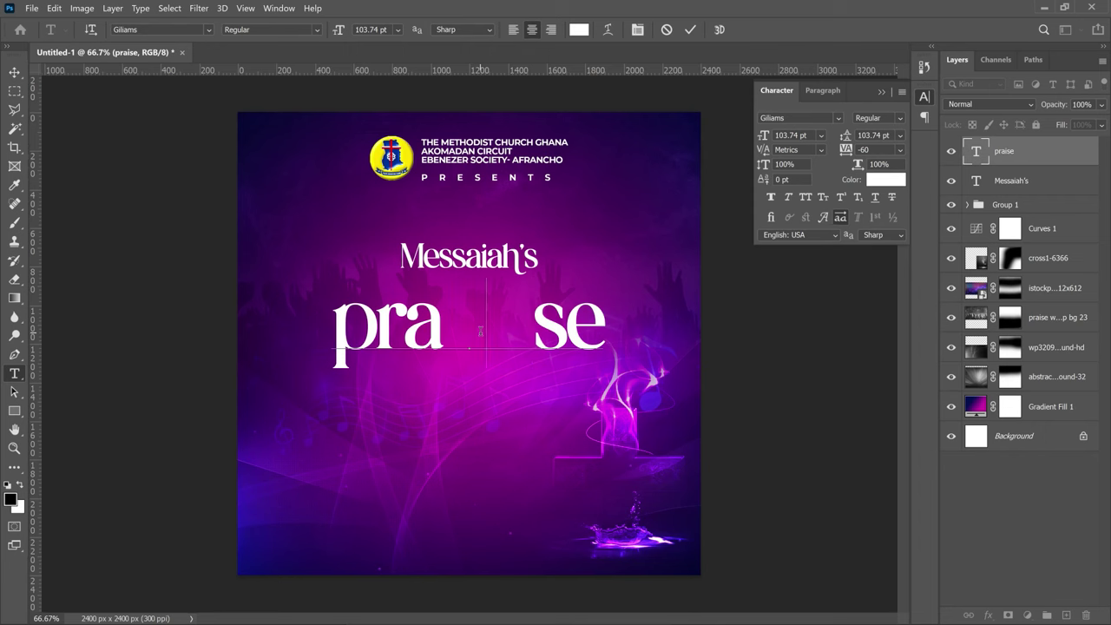
key(BackSpace)
key(BackSpace)
key(BackSpace)
key(BackSpace)
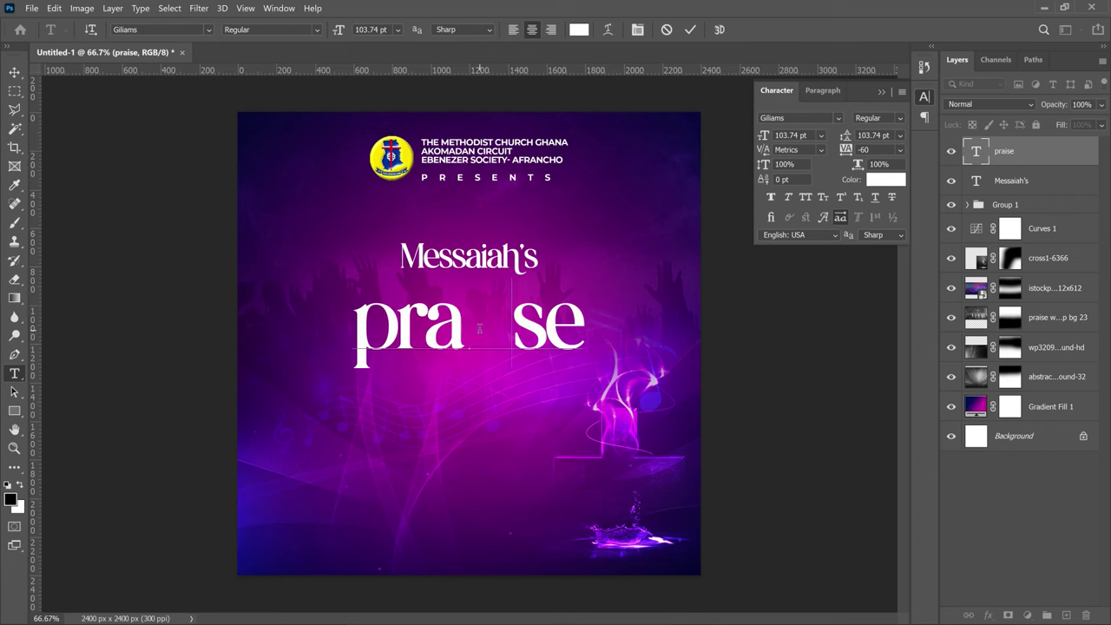
key(ctrl+Return)
key(v)
drag(535, 395, 537, 373)
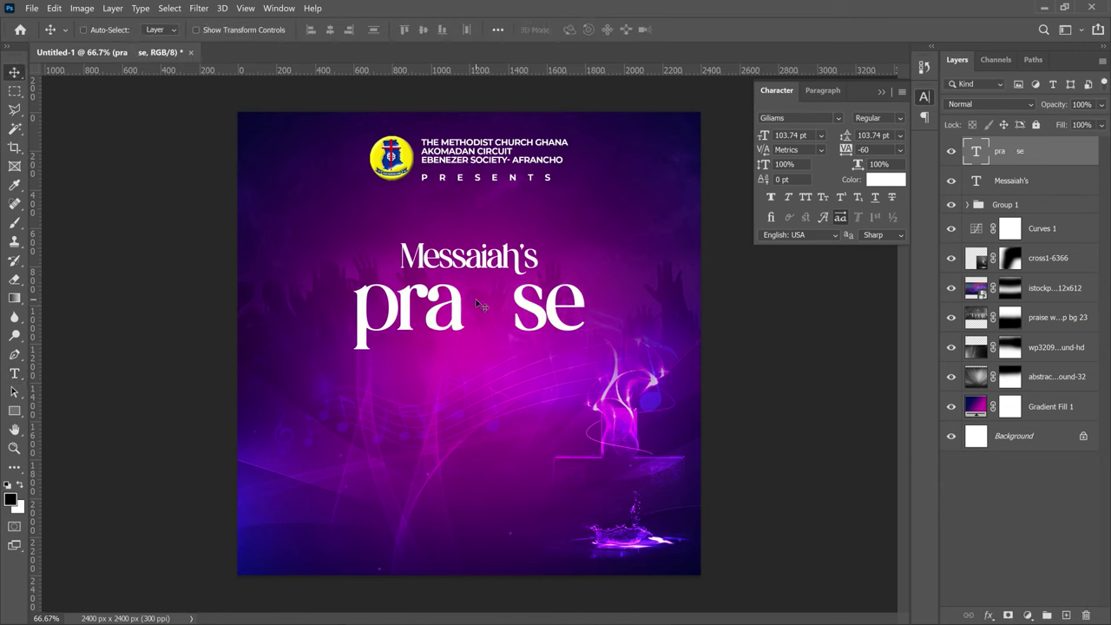
- Open the FGGH-transformed image and crop off the blue watermark strip along its lower edge
key(ctrl+o)
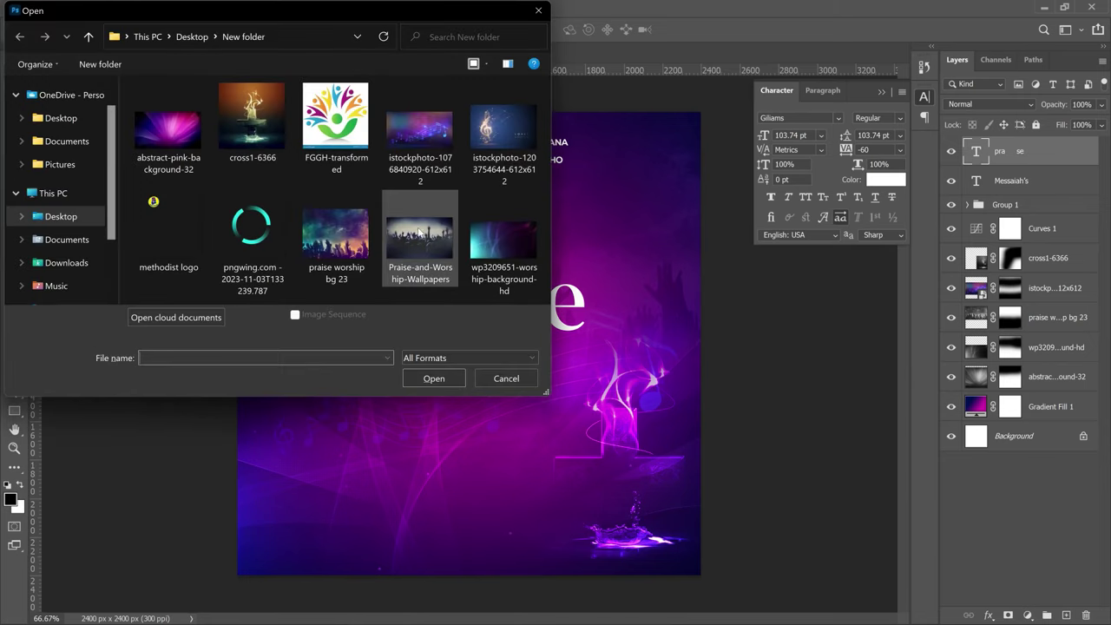
double_click(339, 132)
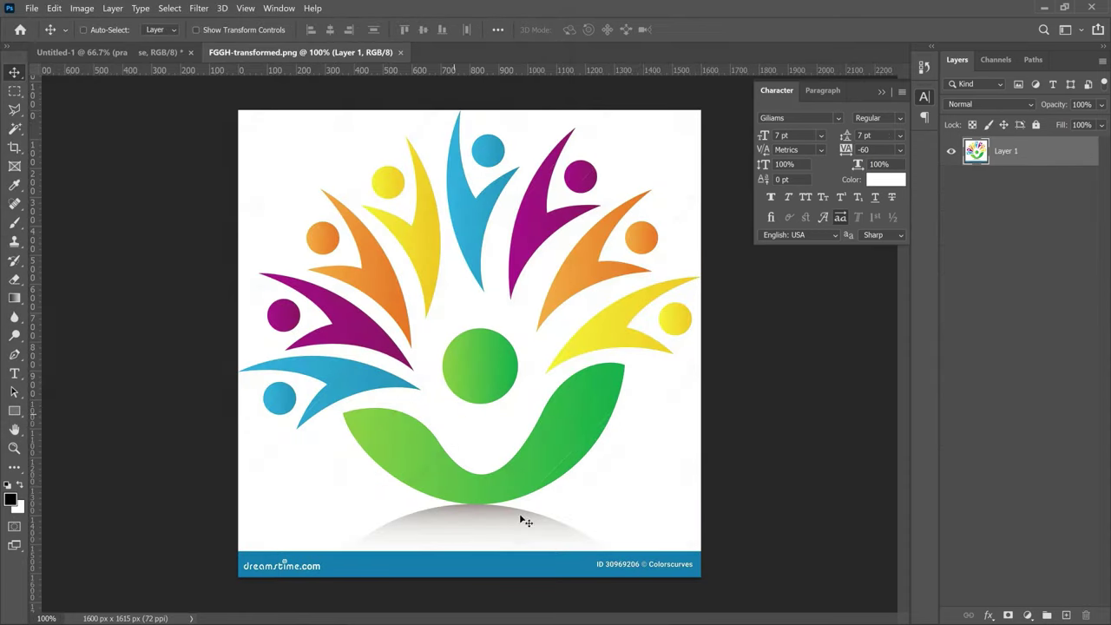
key(c)
drag(474, 576, 468, 561)
key(Return)
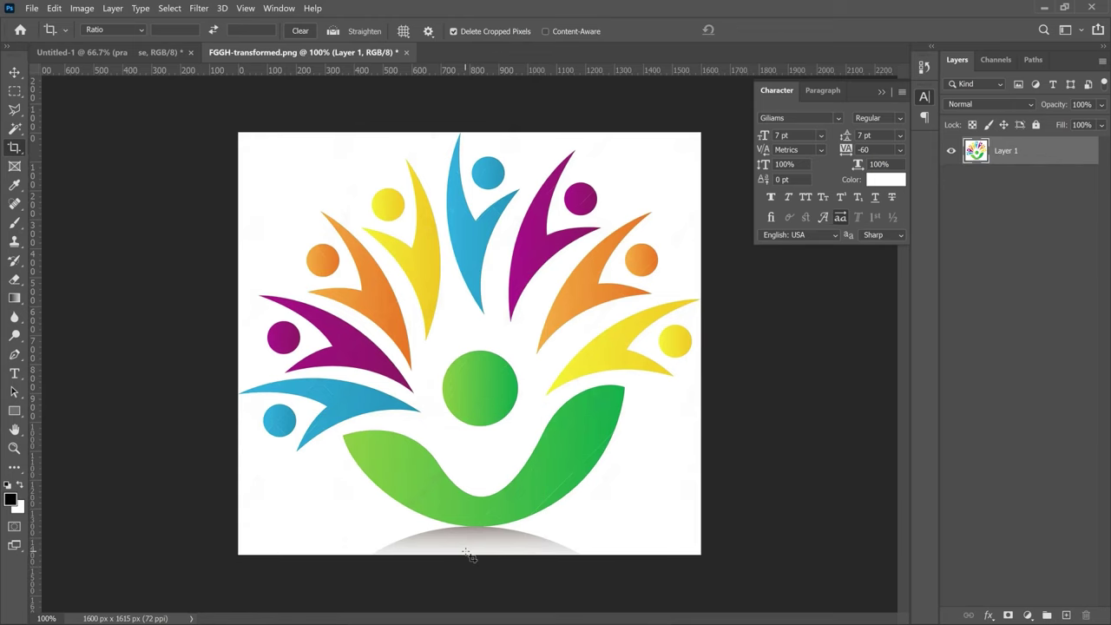
key(v)
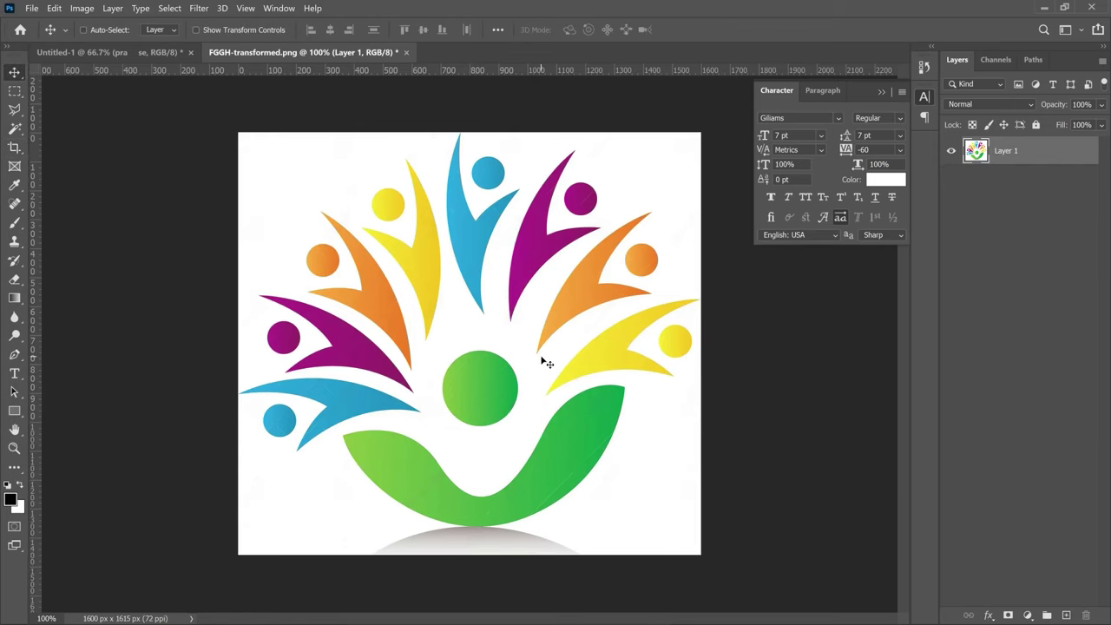
- Select the white background around the colourful figures with the Magic Wand at tolerance 32 and delete it
click(10, 128)
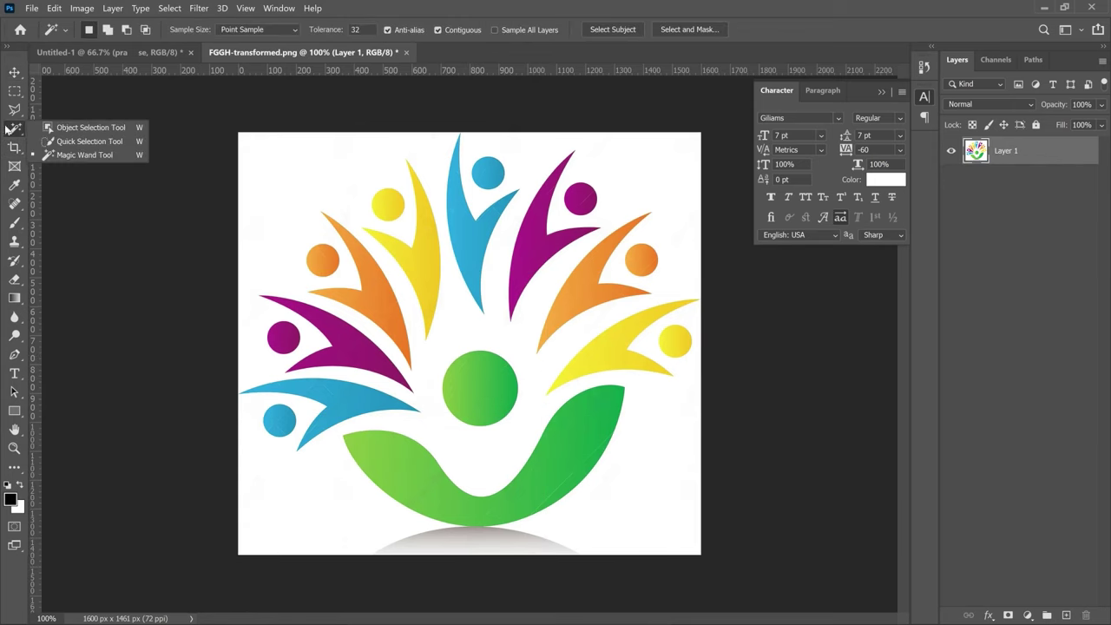
click(57, 154)
click(356, 169)
key(Delete)
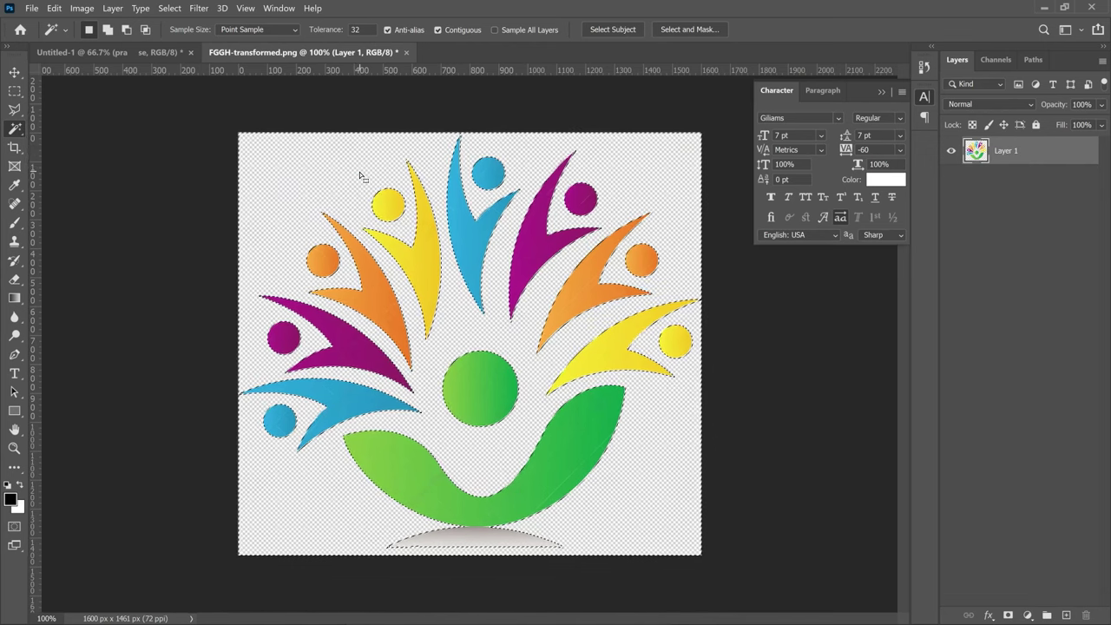
- Clear the selection, outline the upright blue figure at the top centre with the Polygonal Lasso, and copy it to its own layer
key(ctrl+d)
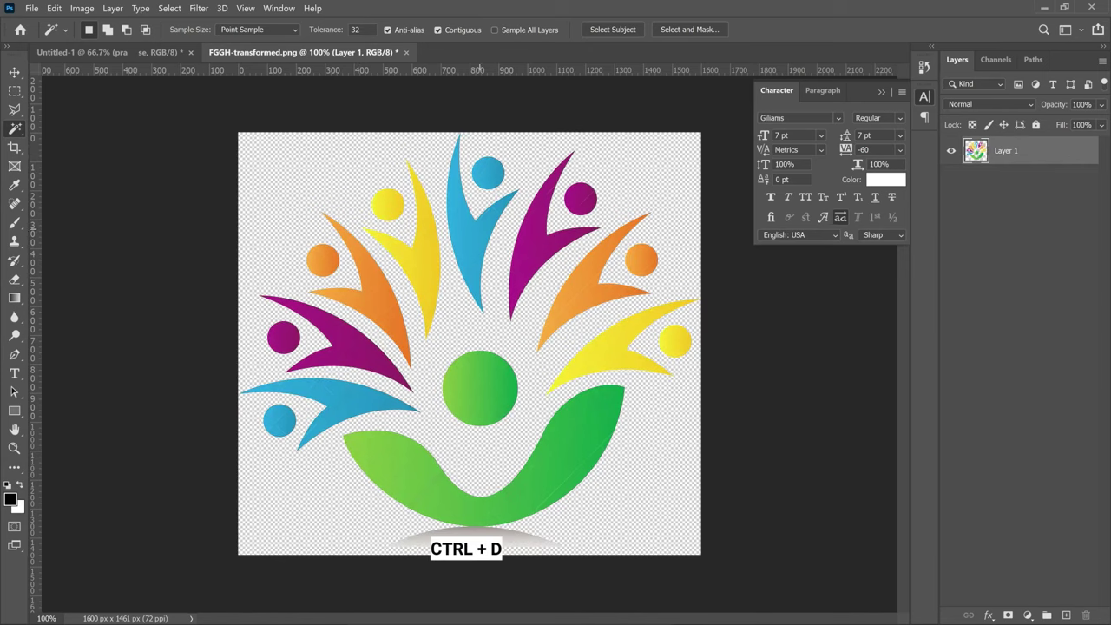
click(14, 110)
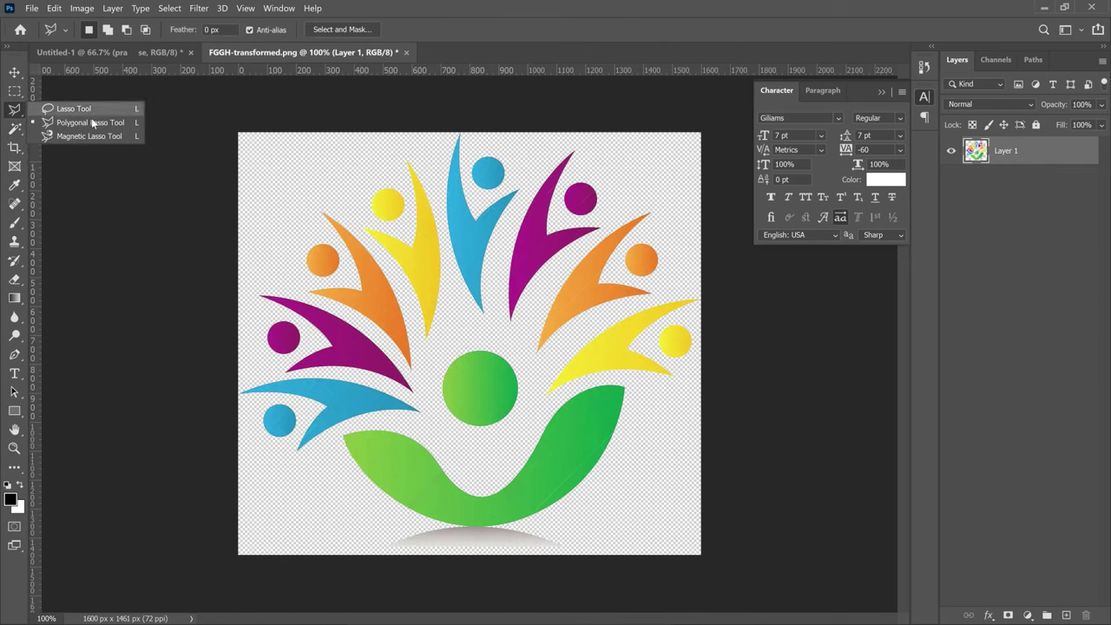
click(93, 123)
click(495, 326)
click(495, 258)
click(537, 158)
click(486, 108)
click(436, 123)
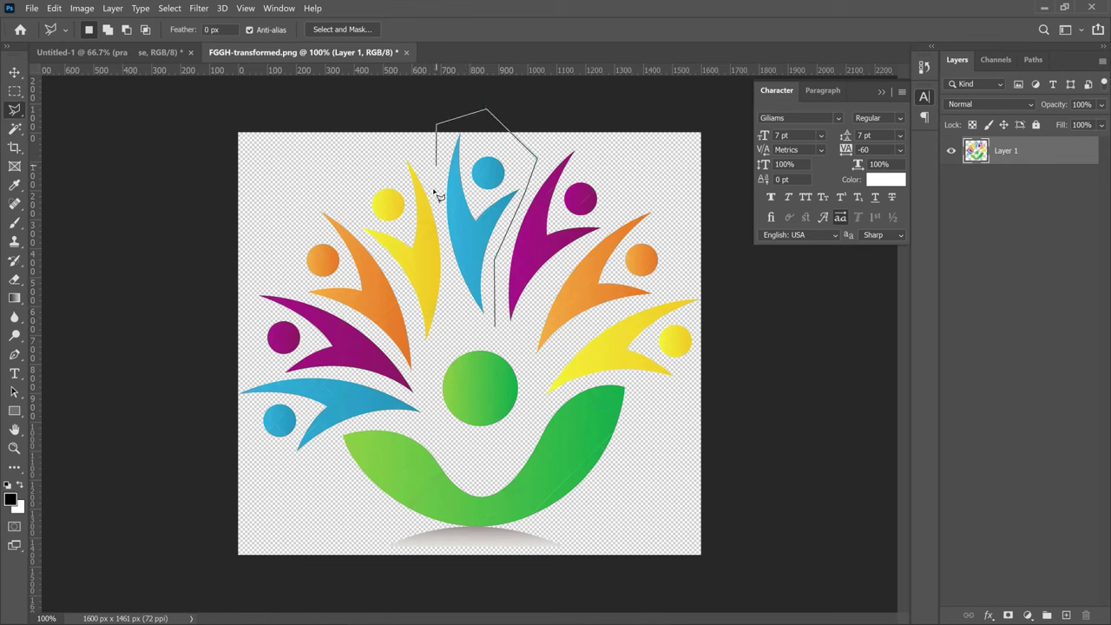
click(440, 219)
click(455, 310)
click(488, 333)
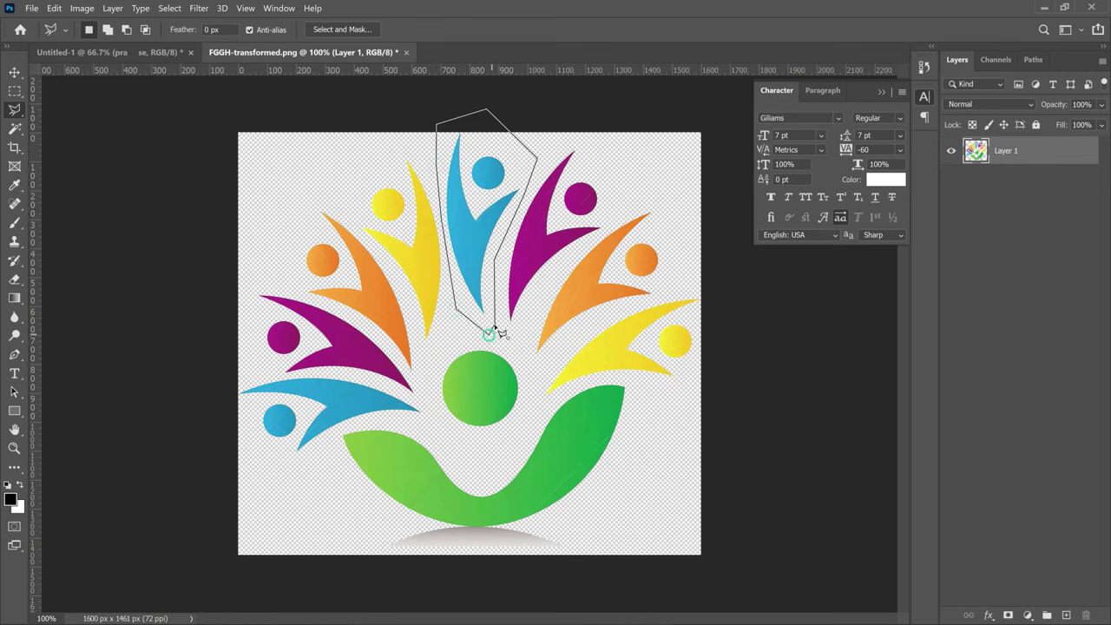
click(500, 333)
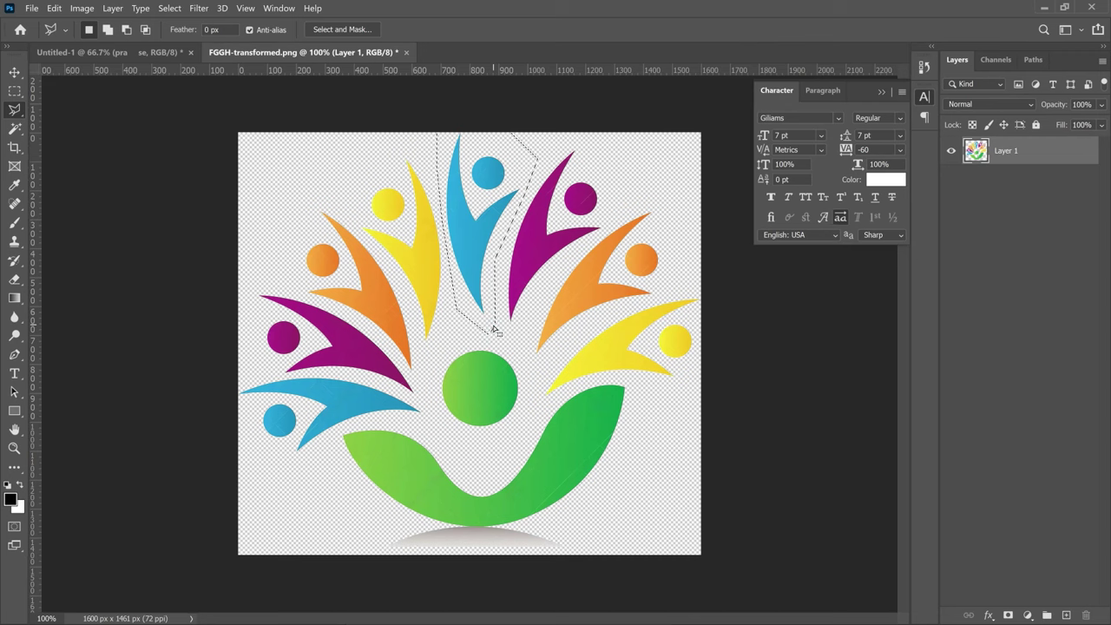
key(ctrl+j)
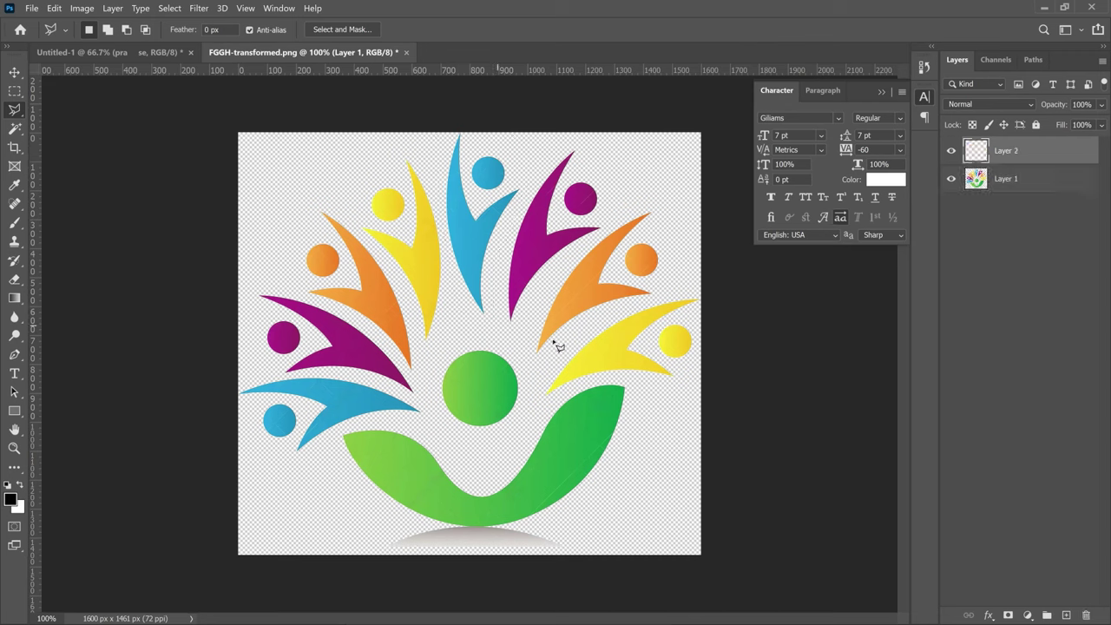
- Bring the copied blue figure into the Untitled-1 flyer and scale it down to fit the gap in "praise"
key(v)
drag(440, 215, 266, 150)
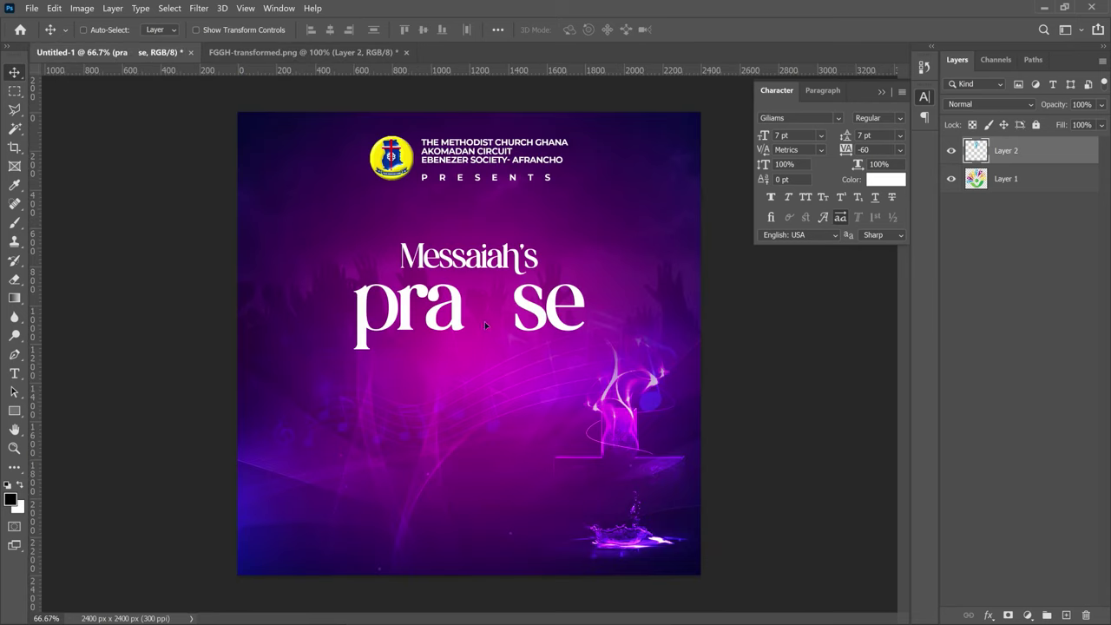
drag(481, 321, 481, 320)
key(ctrl+t)
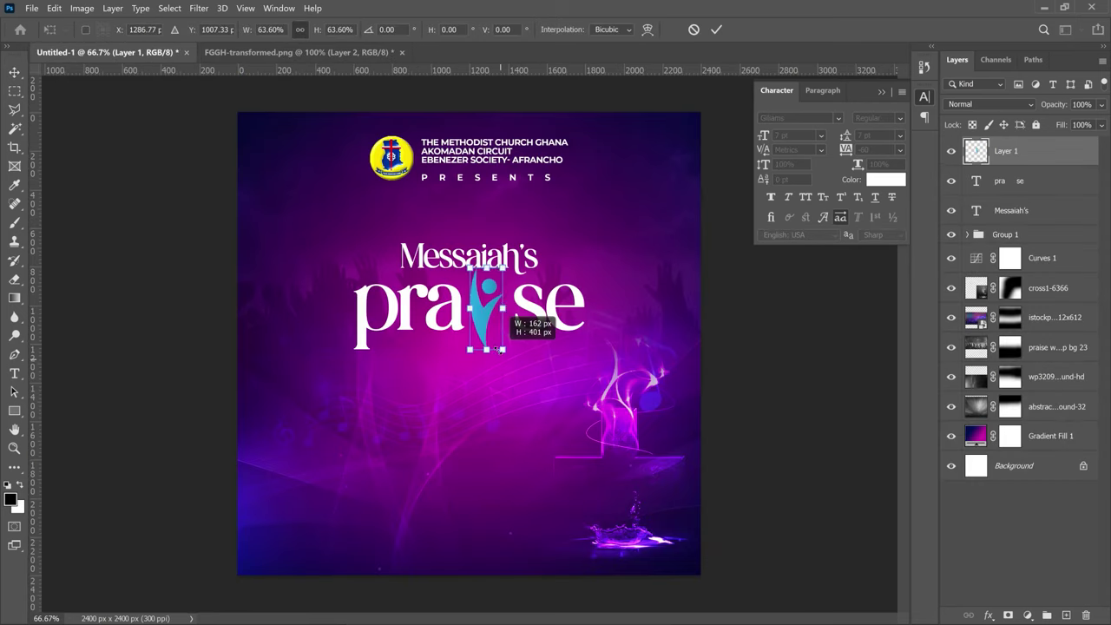
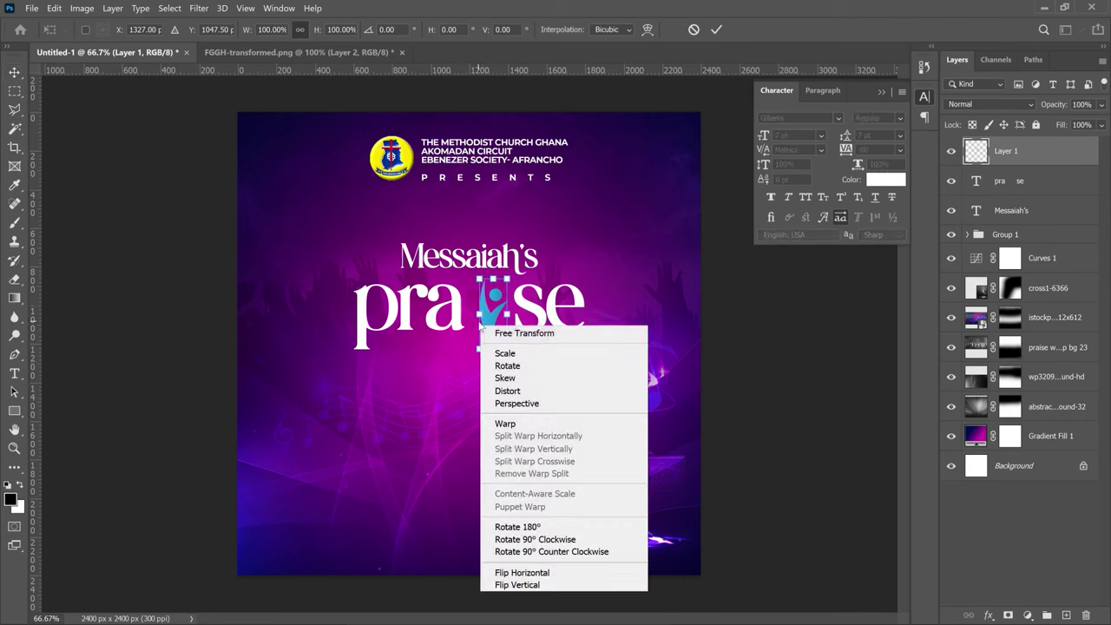
- Flip the blue figure horizontally and position it in the gap between "pra" and "se"
click(555, 574)
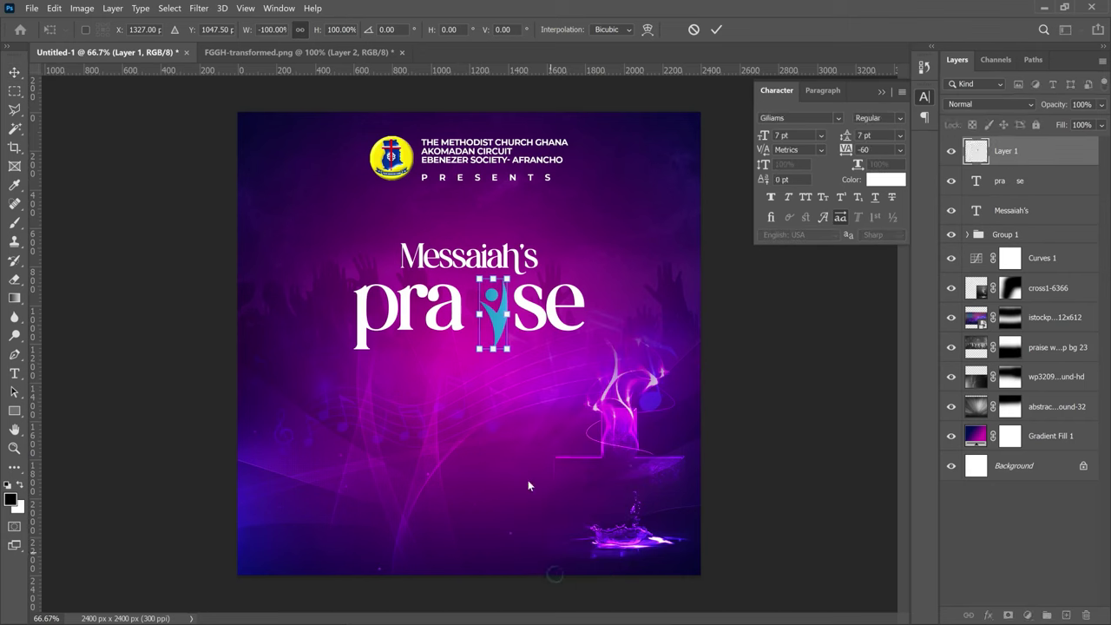
key(Return)
drag(488, 335, 492, 333)
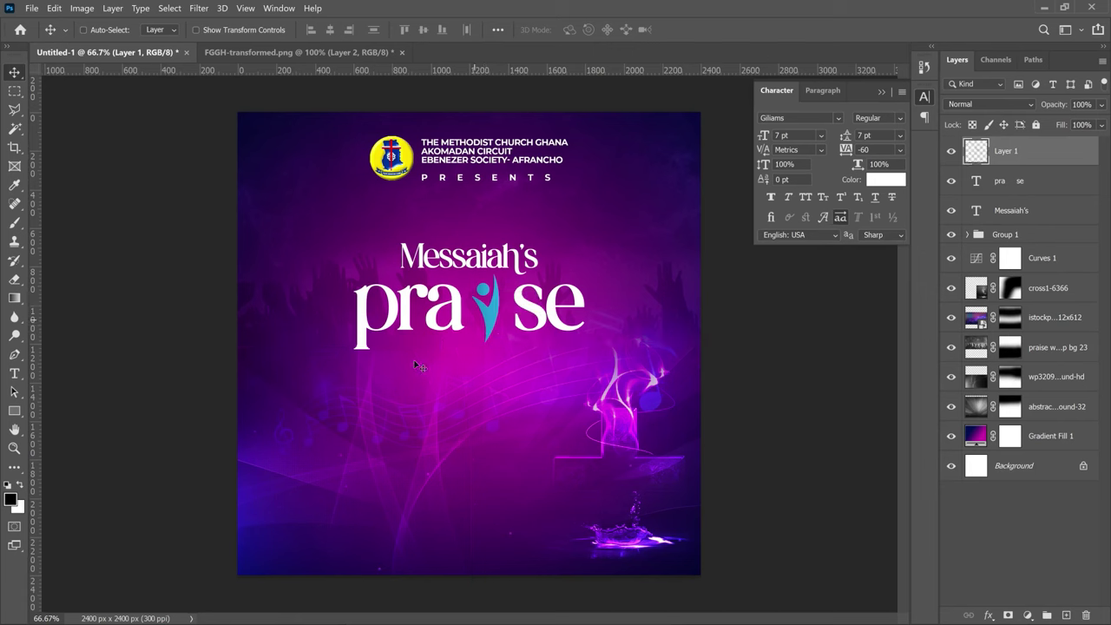
- Narrow the gap in the "praise" text around the figure by deleting spacing just before "se"
key(t)
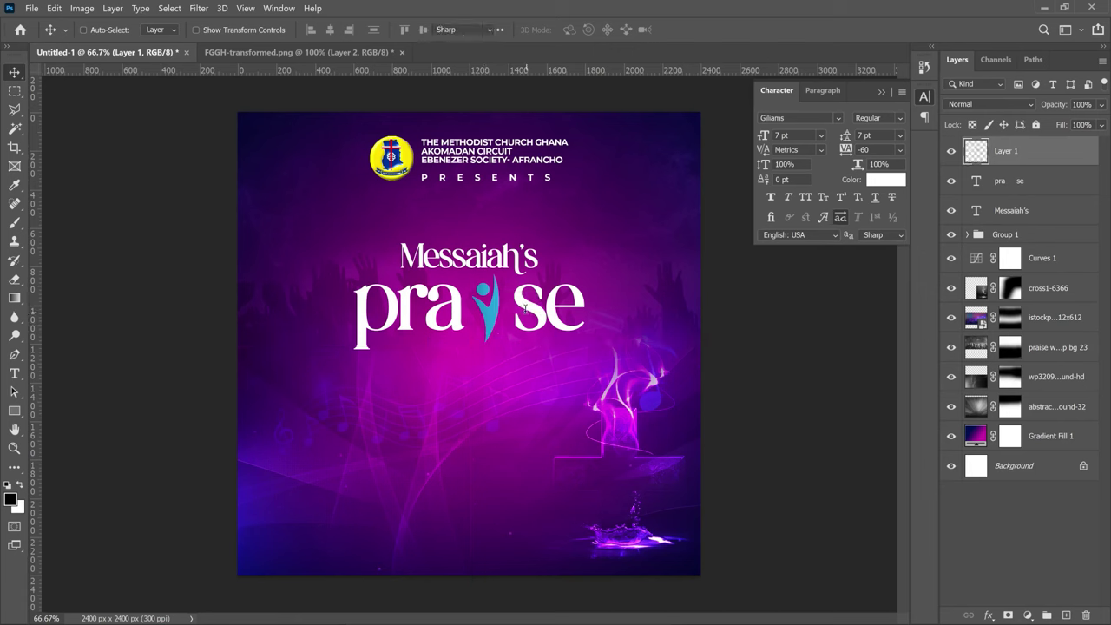
click(524, 308)
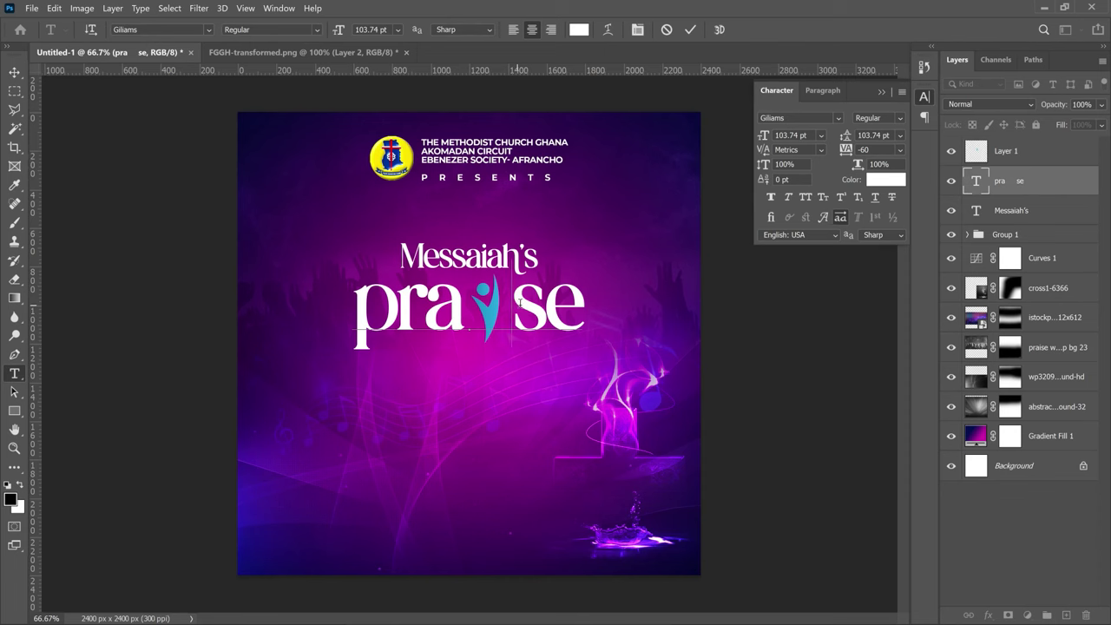
key(BackSpace)
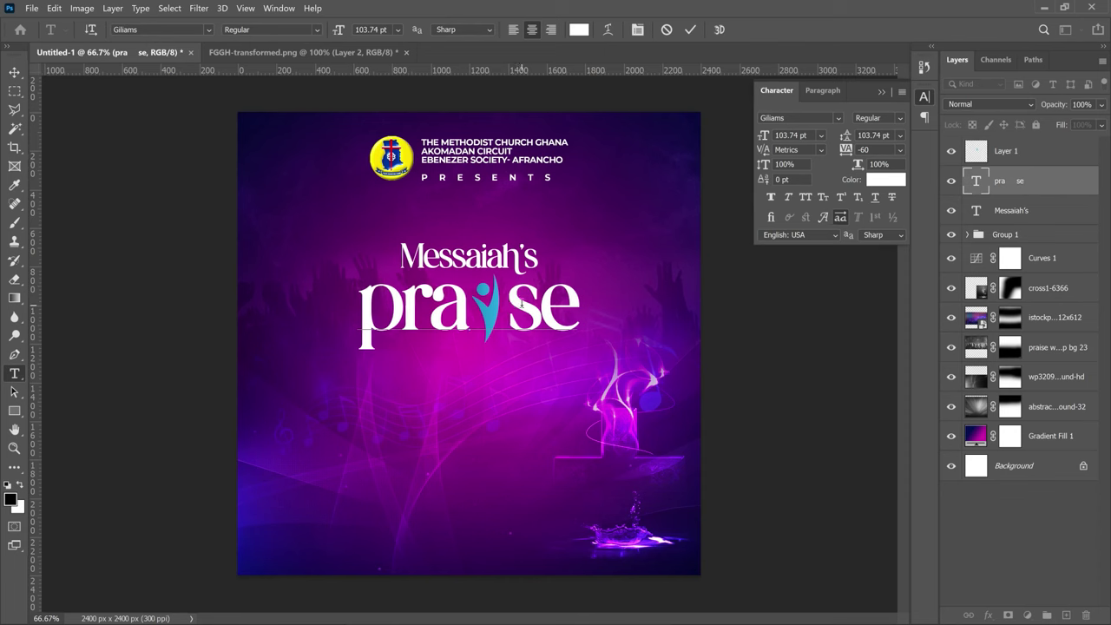
key(BackSpace)
click(14, 72)
- Try the figure on Layer 1 flipped horizontally, and flip it back to its previous orientation
right_click(493, 270)
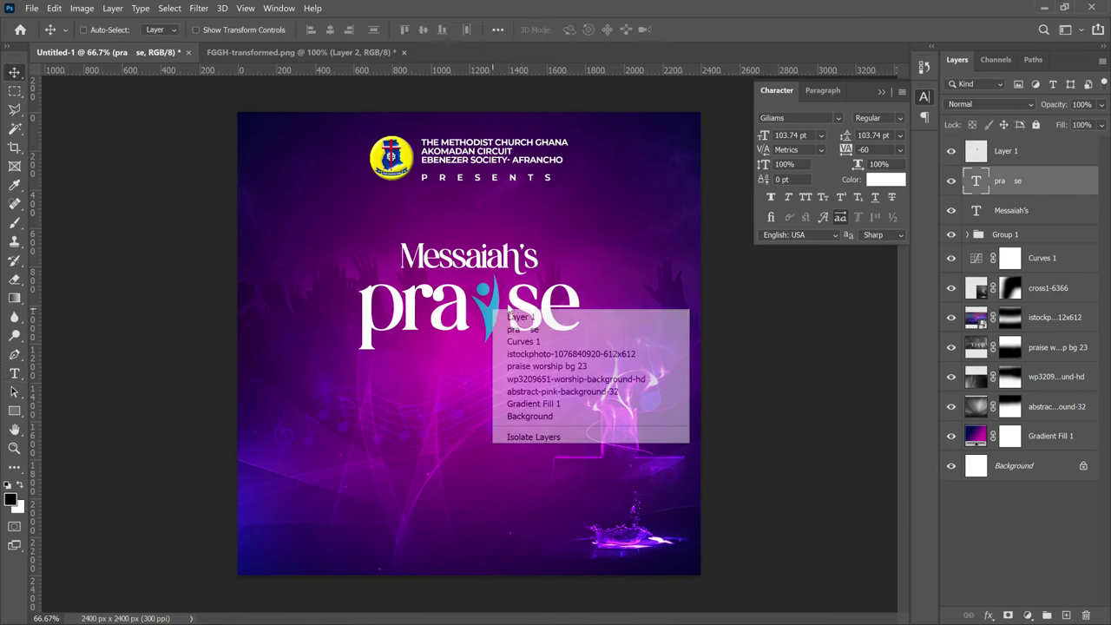
click(521, 317)
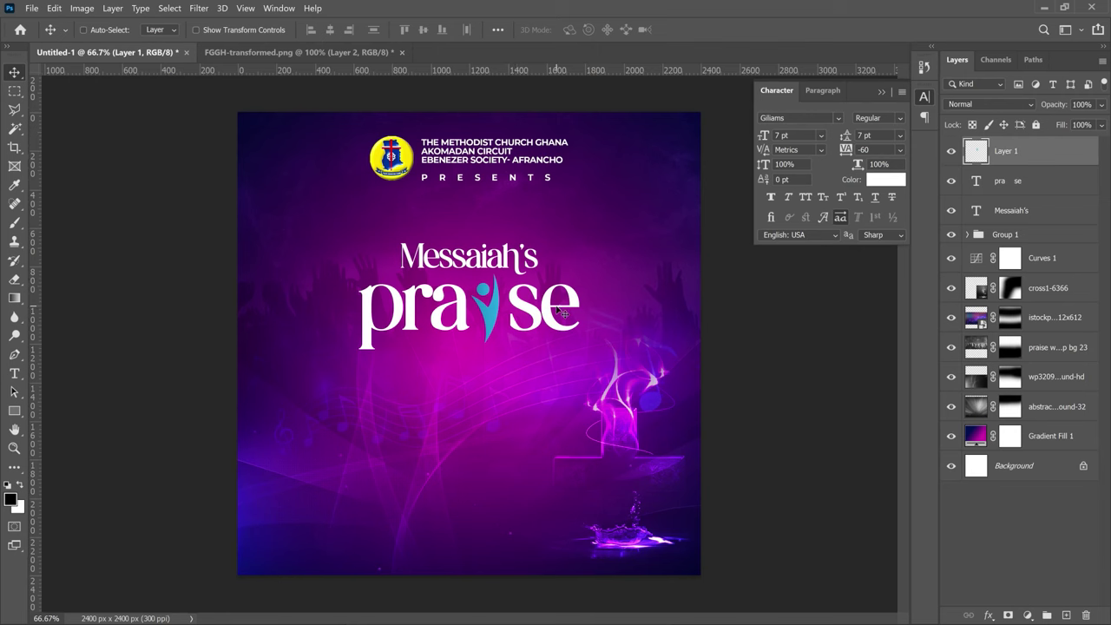
key(ctrl+t)
right_click(499, 323)
click(596, 569)
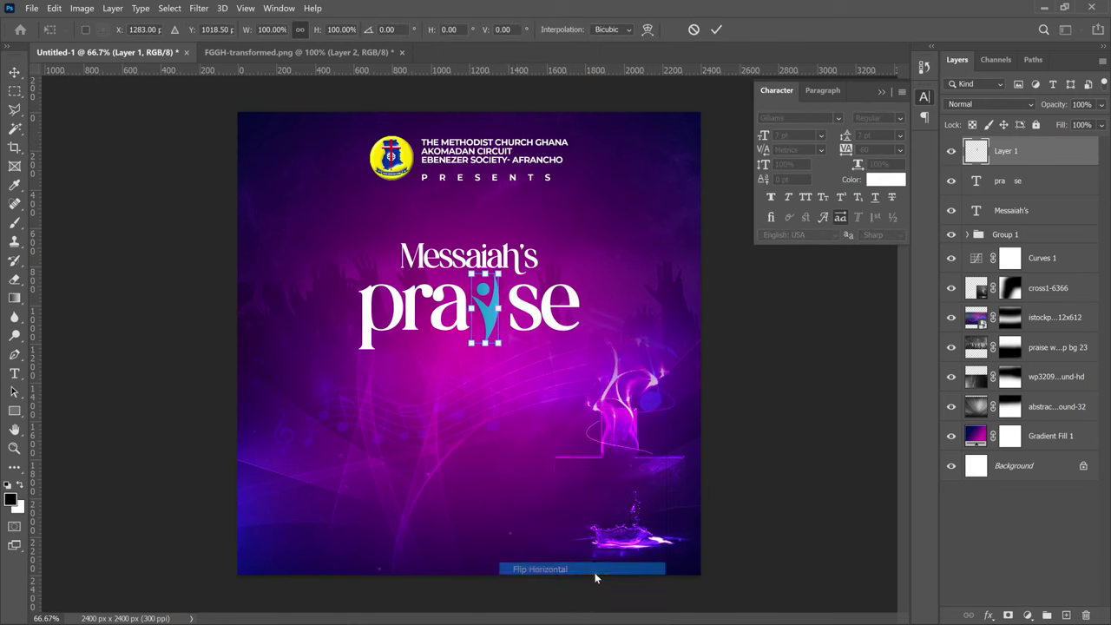
right_click(491, 332)
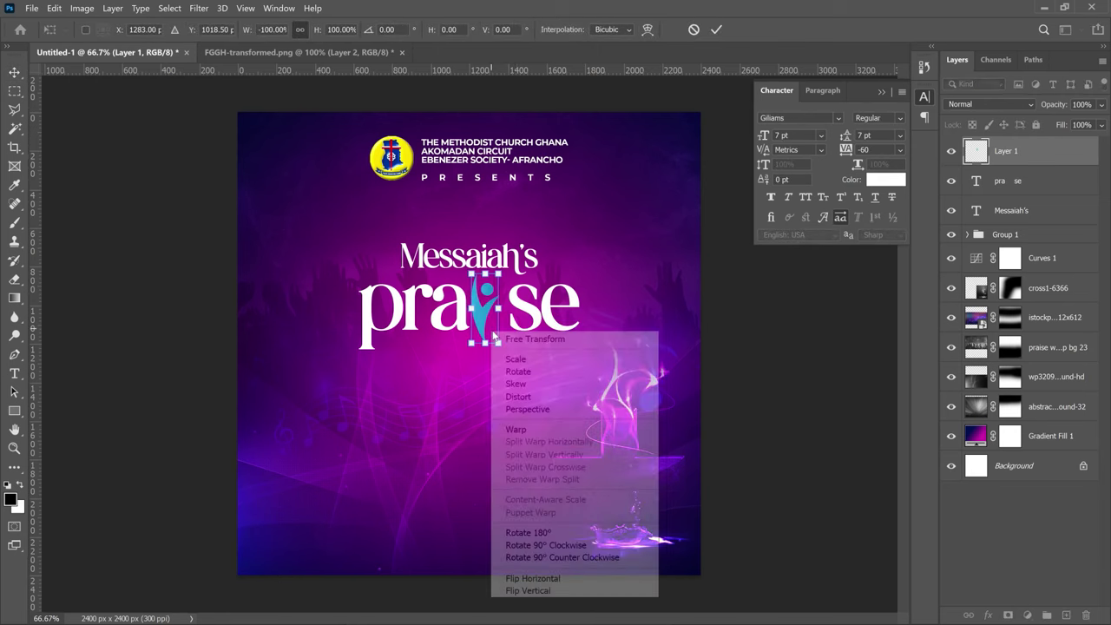
click(576, 579)
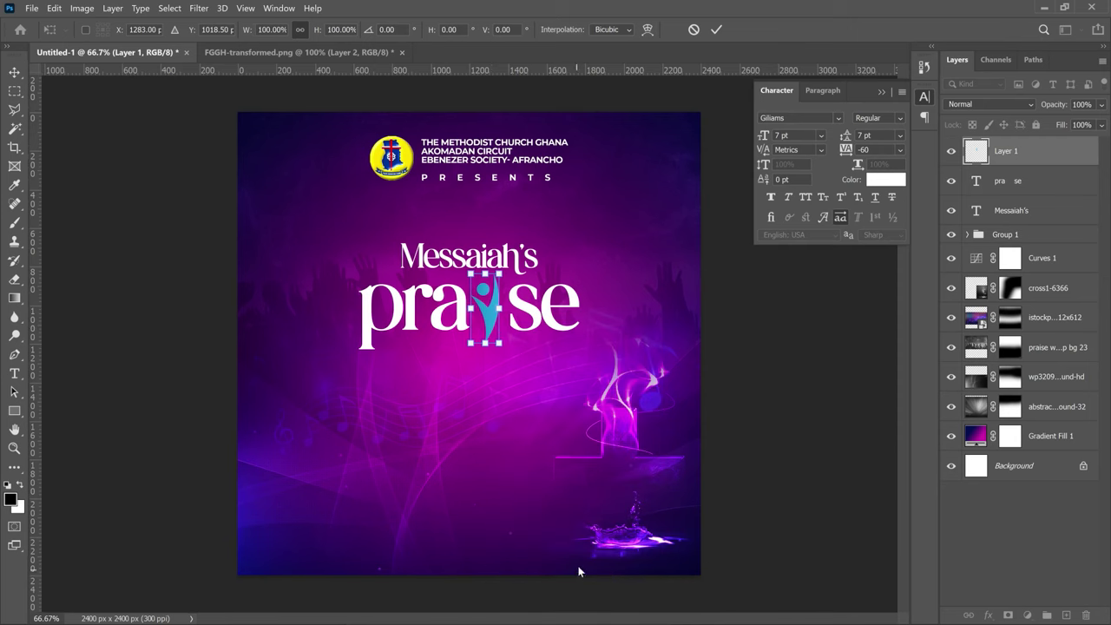
key(Return)
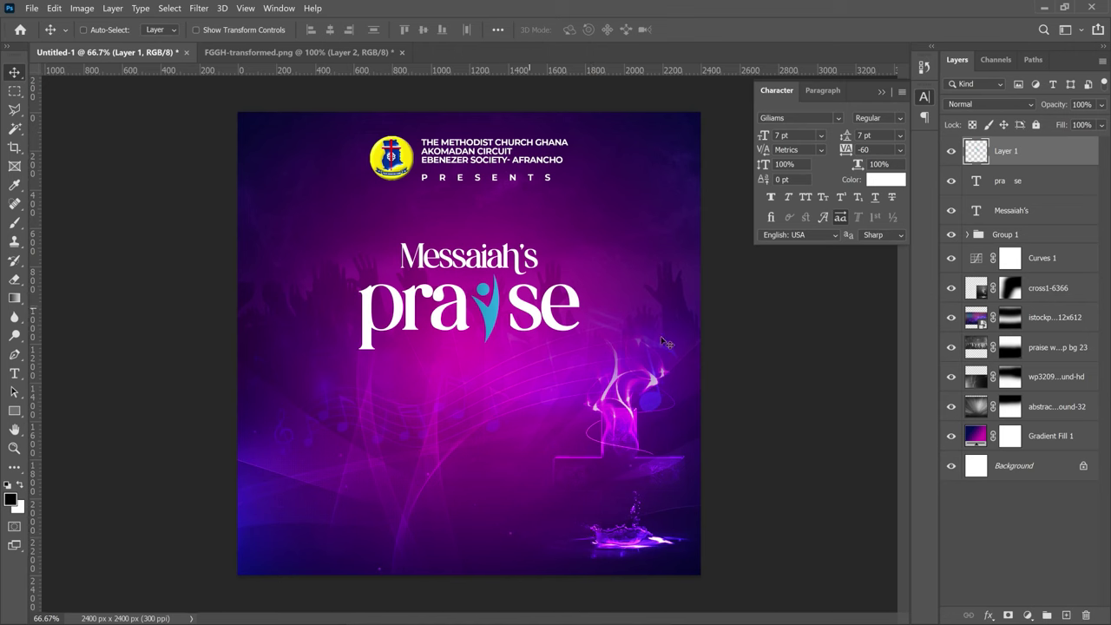
- Add a Color Overlay effect to the figure's layer and open its overlay colour for editing
right_click(1034, 154)
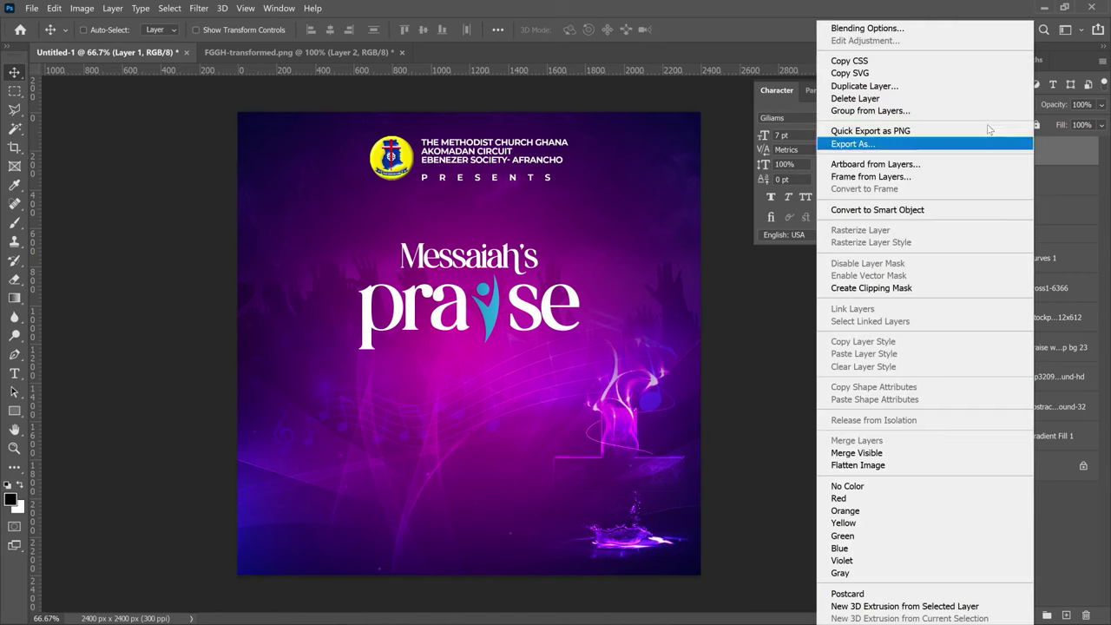
click(890, 29)
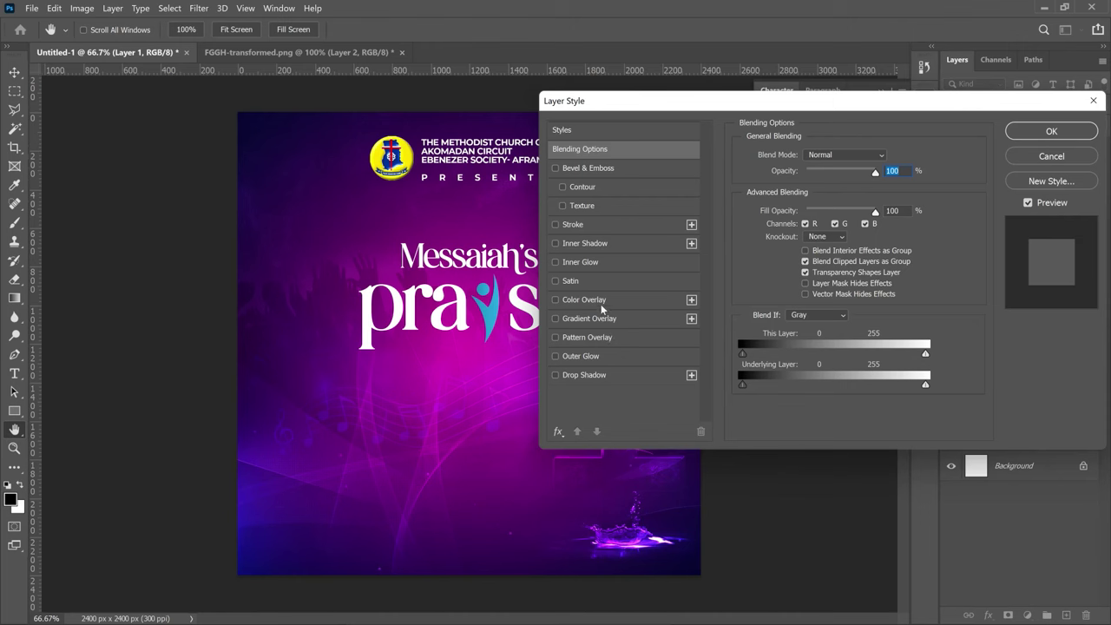
click(600, 301)
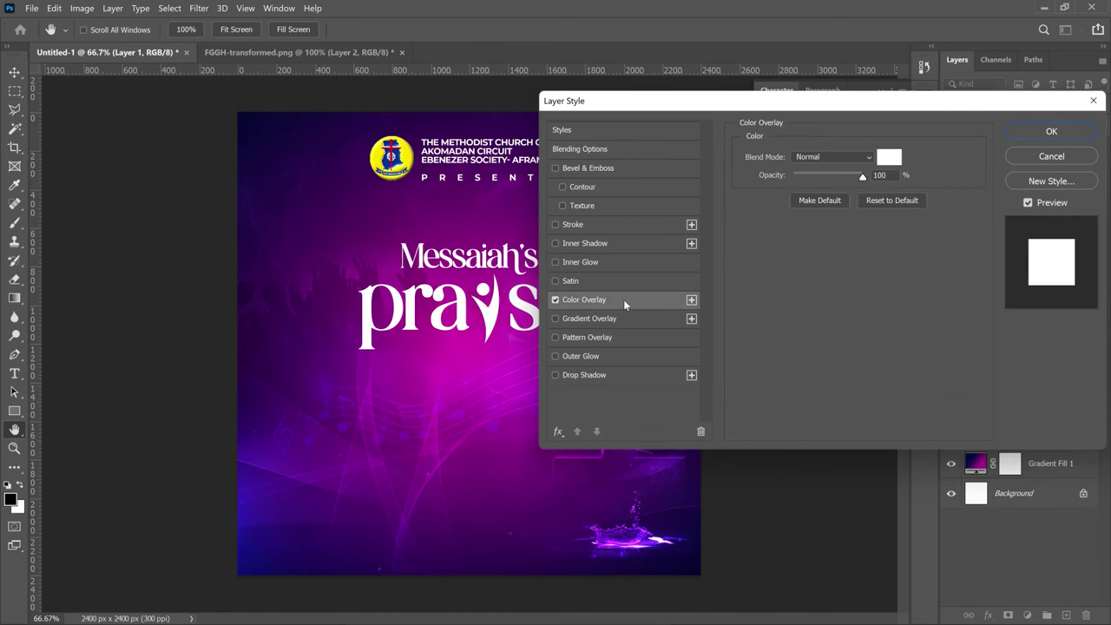
click(887, 159)
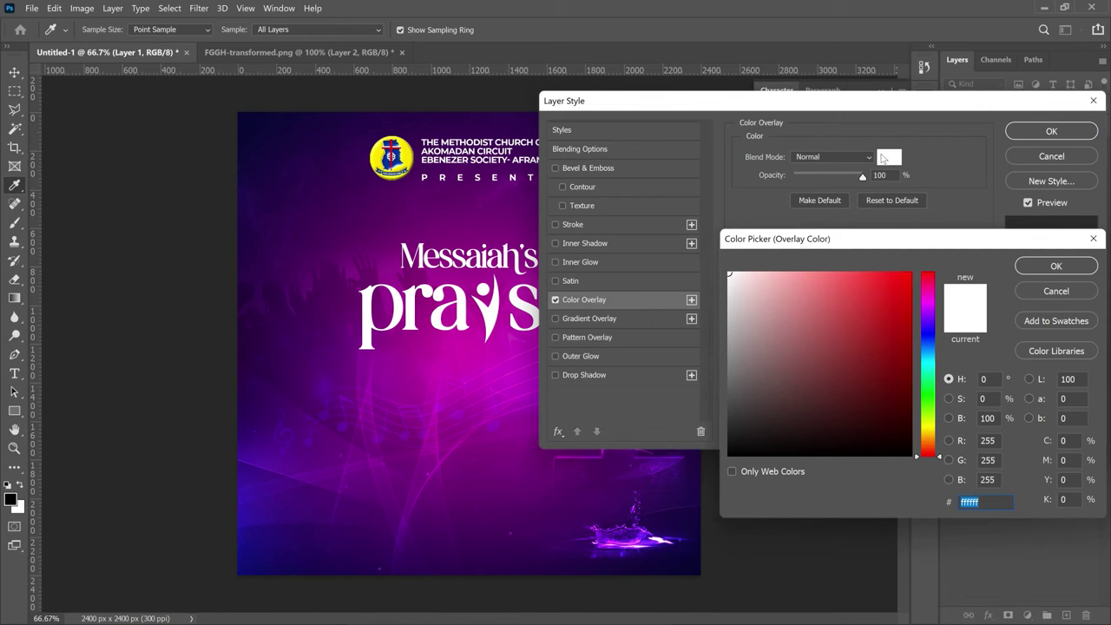
- Try out teal, bright green and yellow (fde403) as the figure's overlay colour
click(774, 324)
mouse_move(843, 316)
mouse_down()
mouse_move(843, 301)
mouse_move(873, 329)
mouse_move(821, 414)
mouse_up()
text(27d2fd)
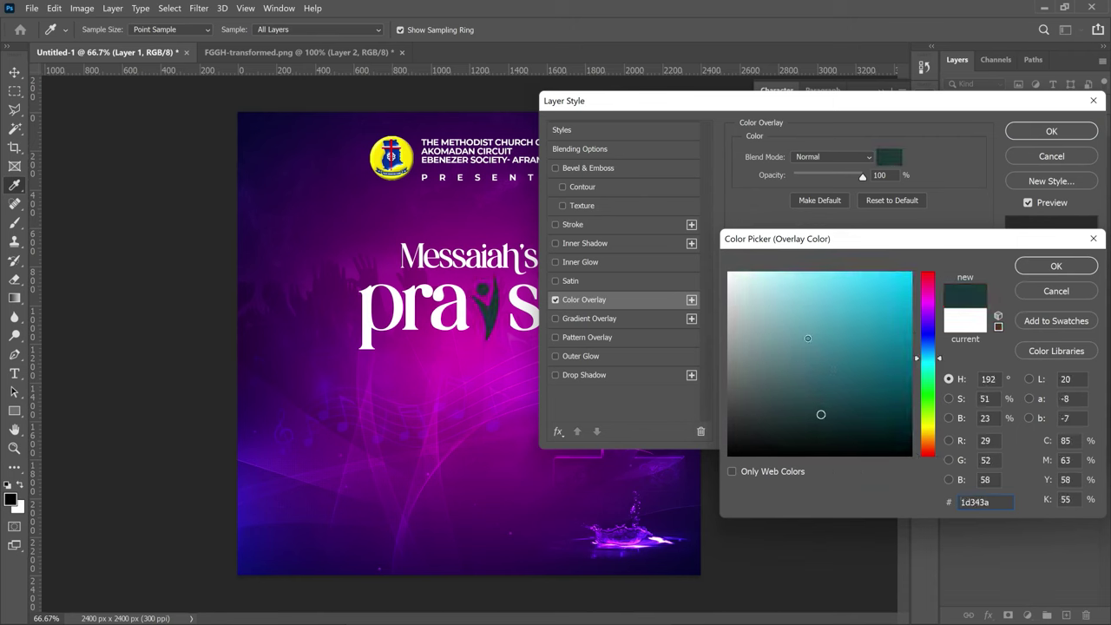
click(934, 408)
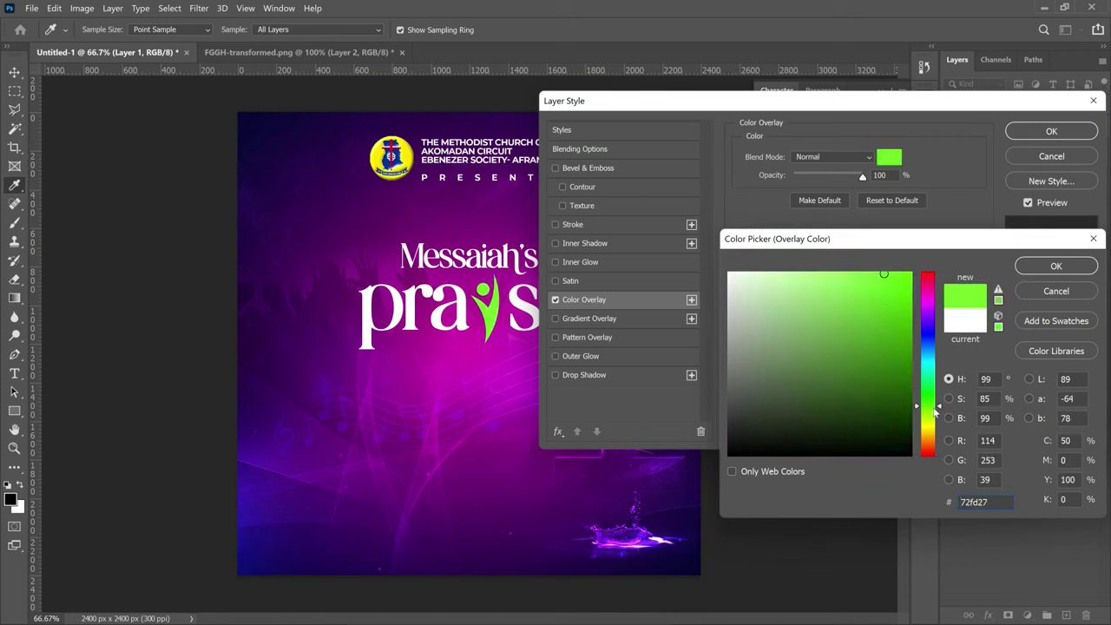
key(ctrl+a)
text(a8cf92)
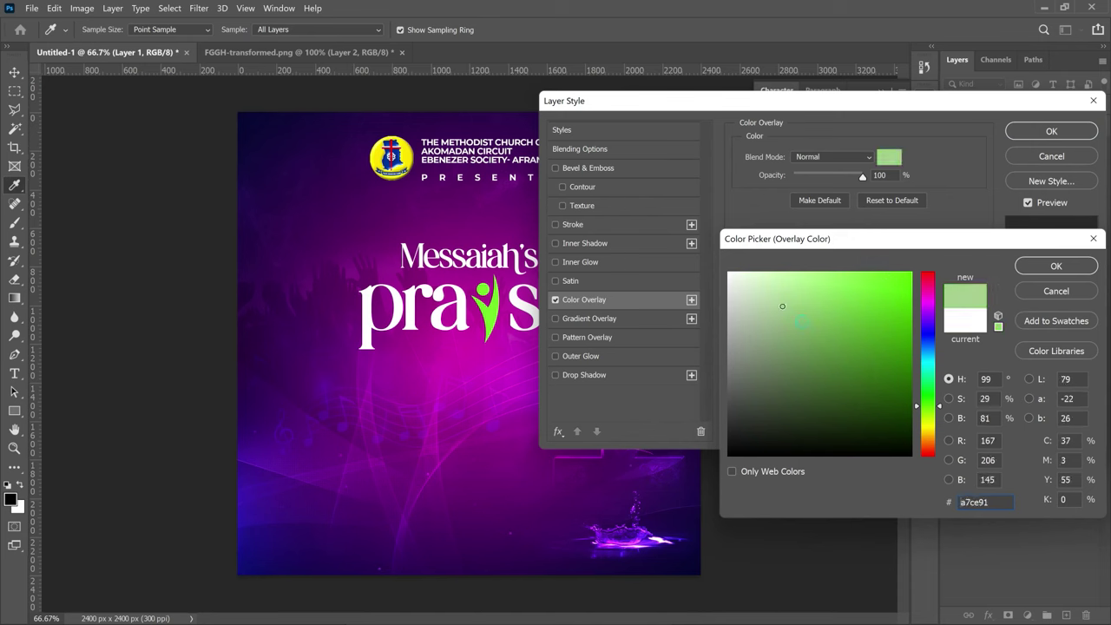
key(ctrl+a)
text(fde403)
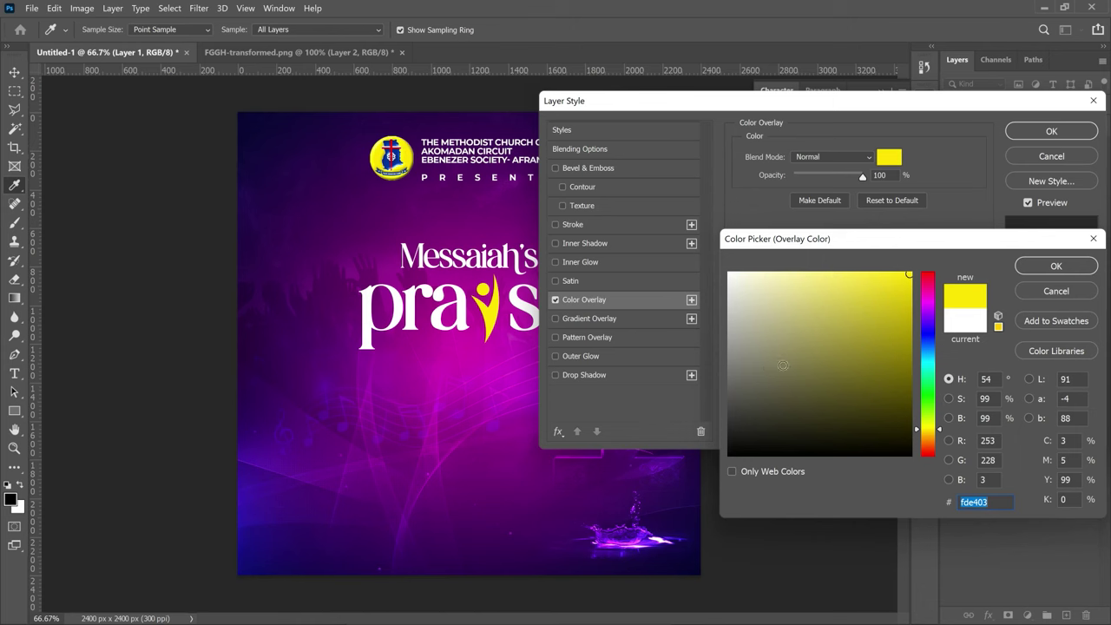
- Set the figure's overlay colour to white (ffffff) and apply the layer style
text(ffffff)
click(1052, 265)
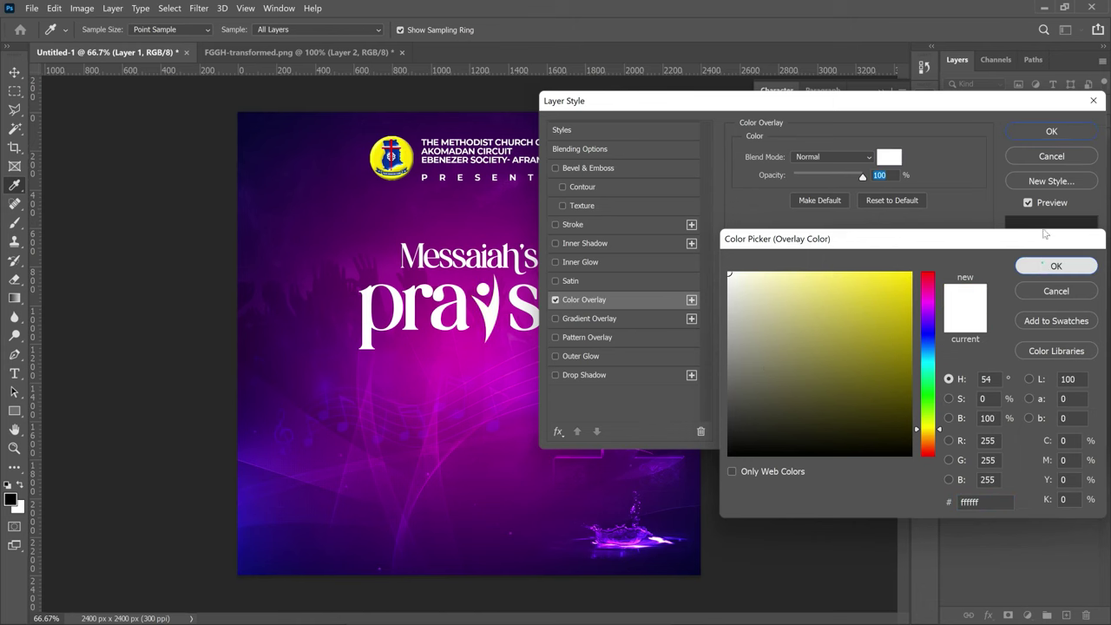
click(1030, 135)
- Enlarge the white figure slightly so its lower tip nears the bottom of the "p", and group it with the "praise" text
key(v)
key(ctrl+t)
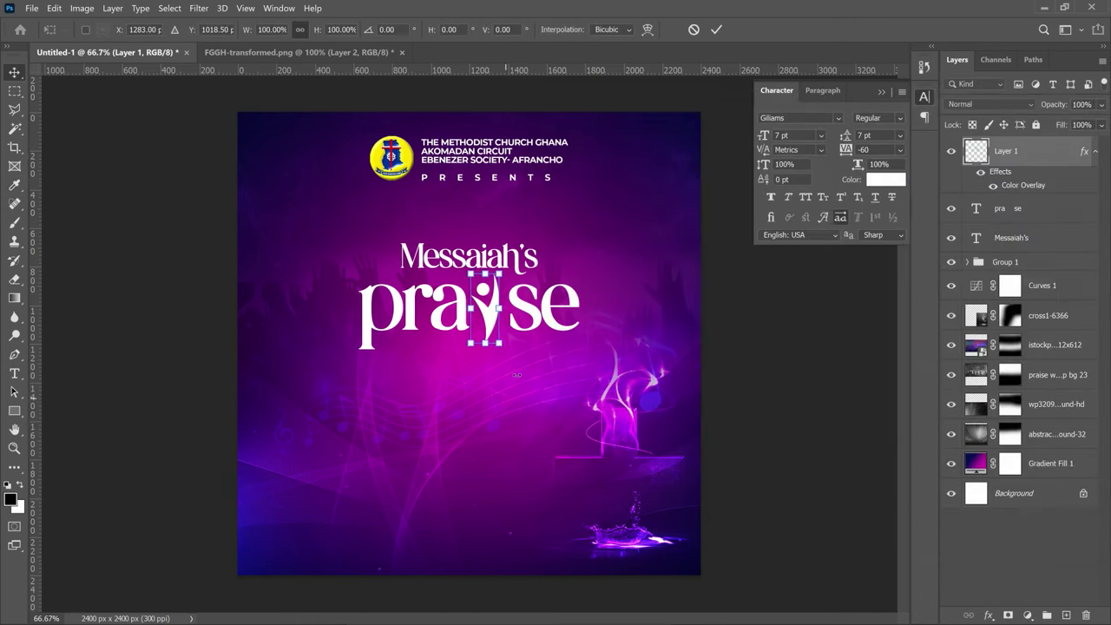
drag(498, 343, 503, 352)
key(Return)
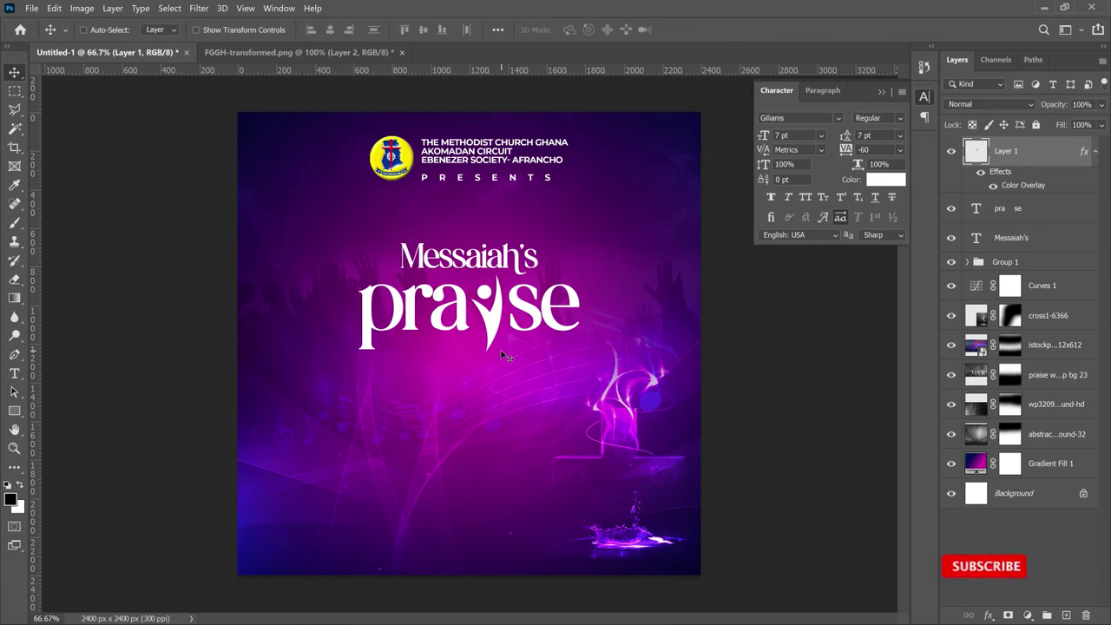
drag(1011, 186, 1035, 184)
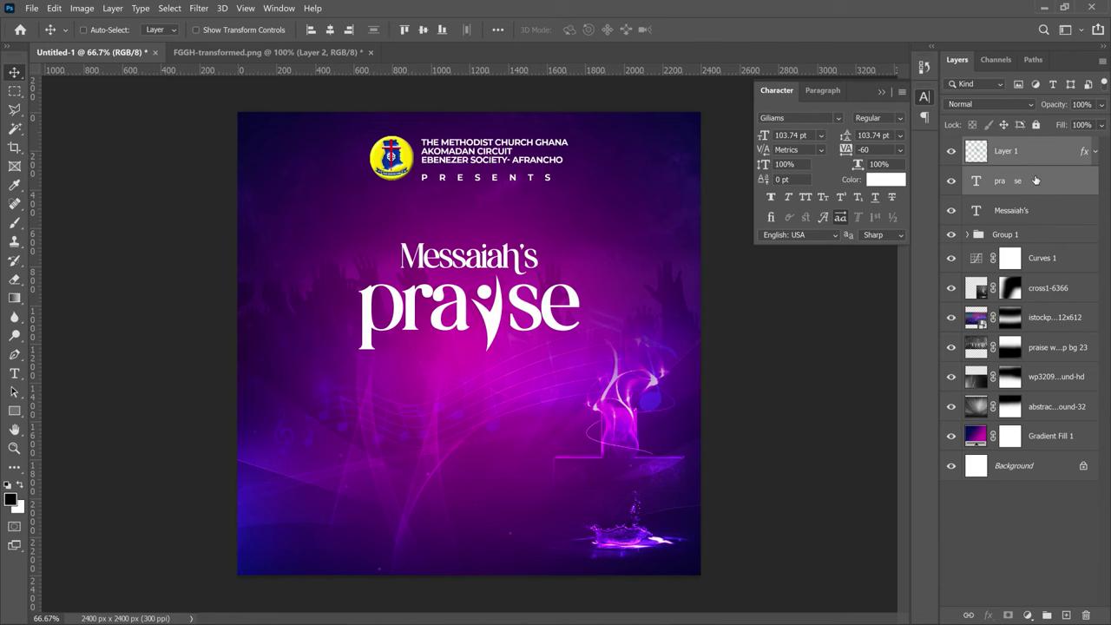
key(ctrl+g)
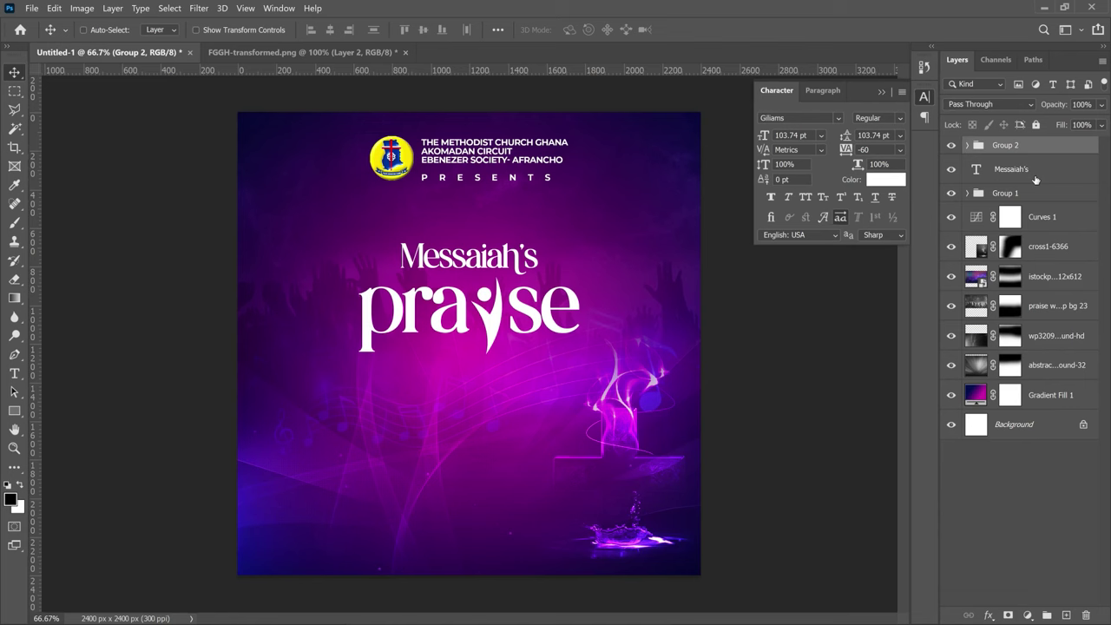
- Draw a black circle of 502 × 502 px on the canvas below the "praise" title
key(shift+u)
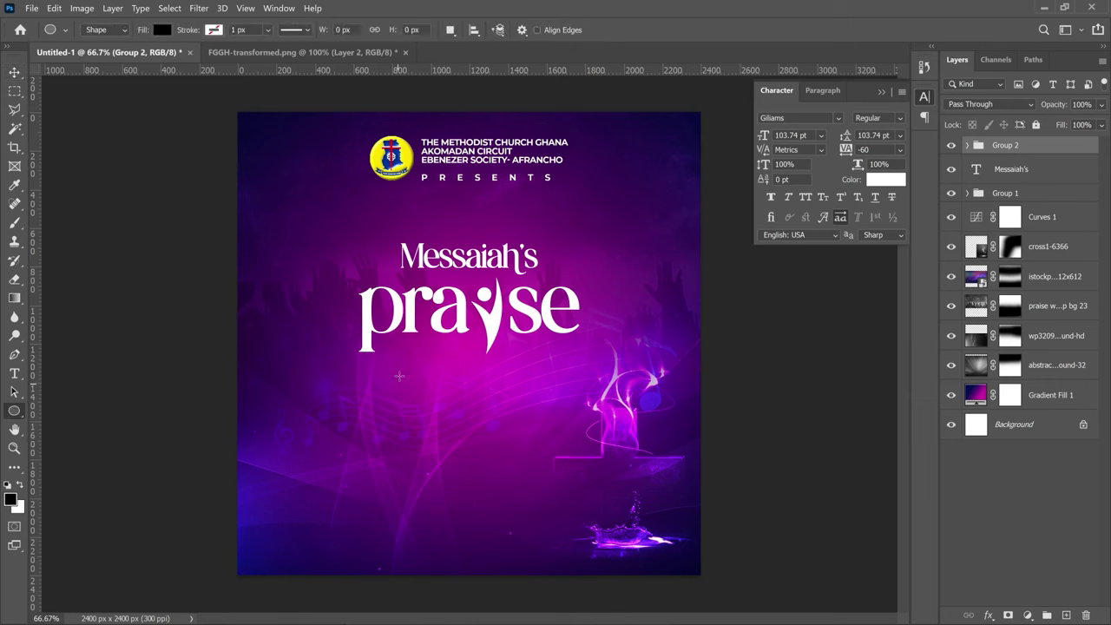
drag(398, 372, 496, 469)
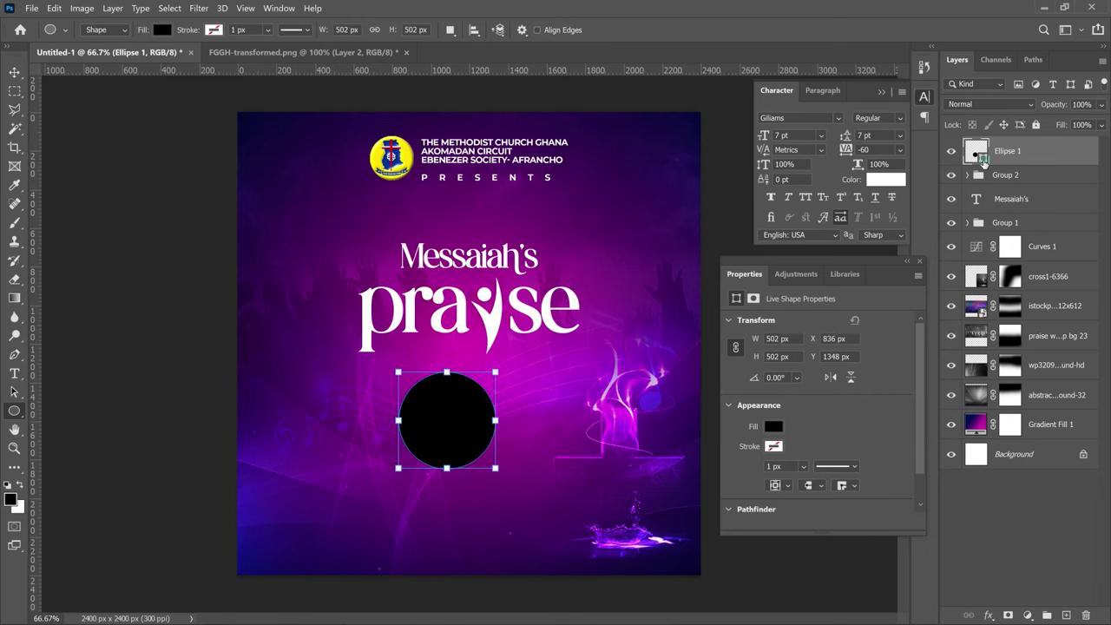
- Set the fill colour of the circle below the title to white (ffffff)
double_click(981, 157)
drag(756, 287, 728, 272)
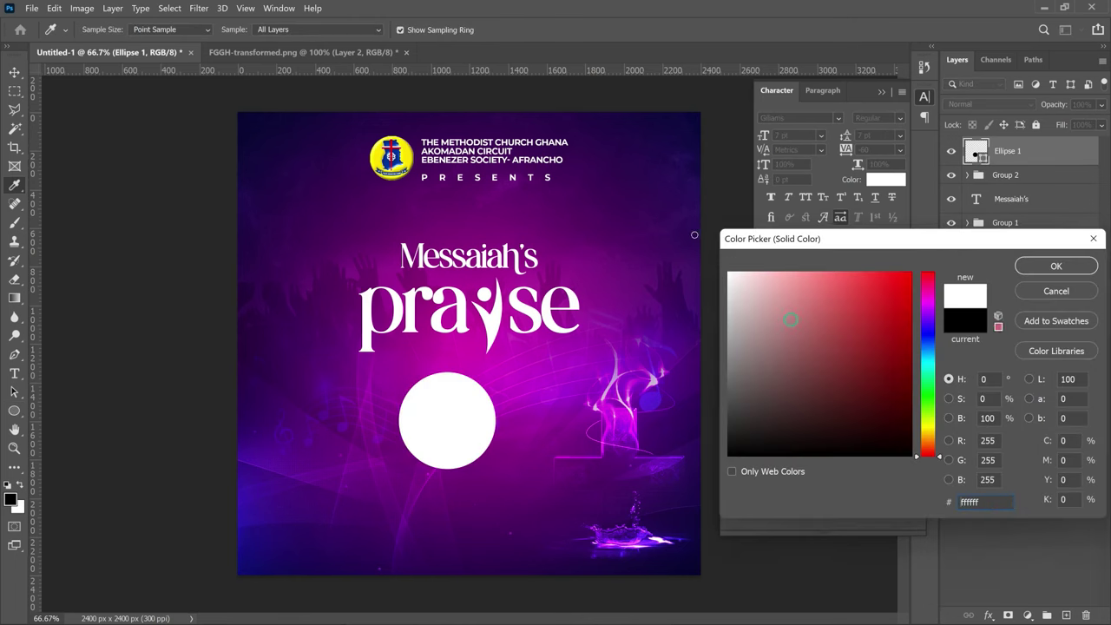
click(1037, 270)
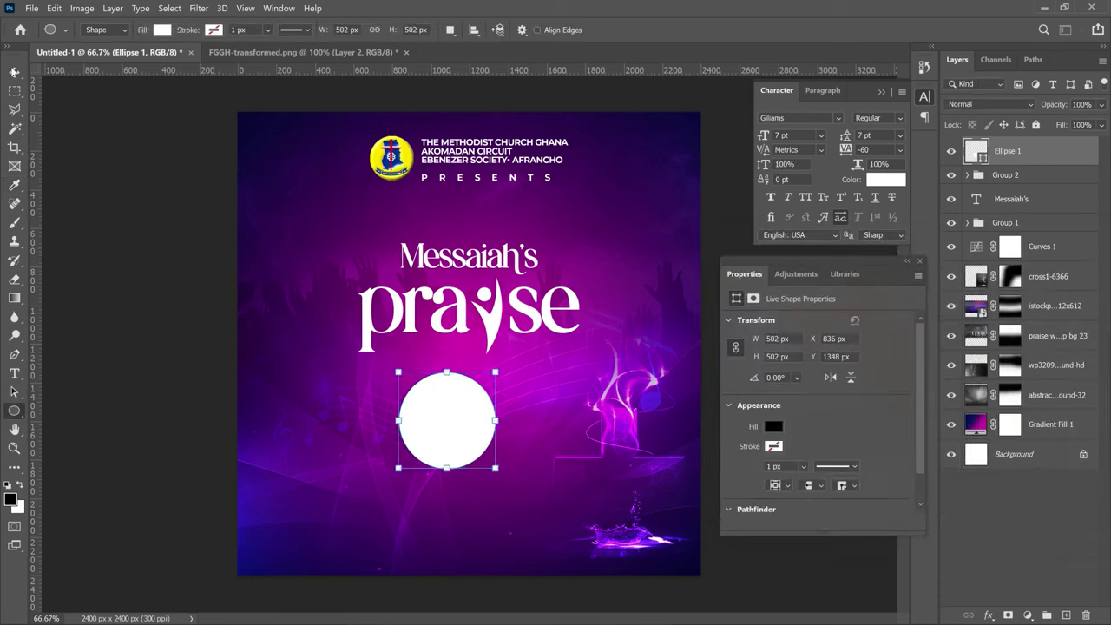
- Make a circular selection of about 528 × 528 px over the white circle, leaving only its lower edge outside
click(14, 90)
right_click(14, 90)
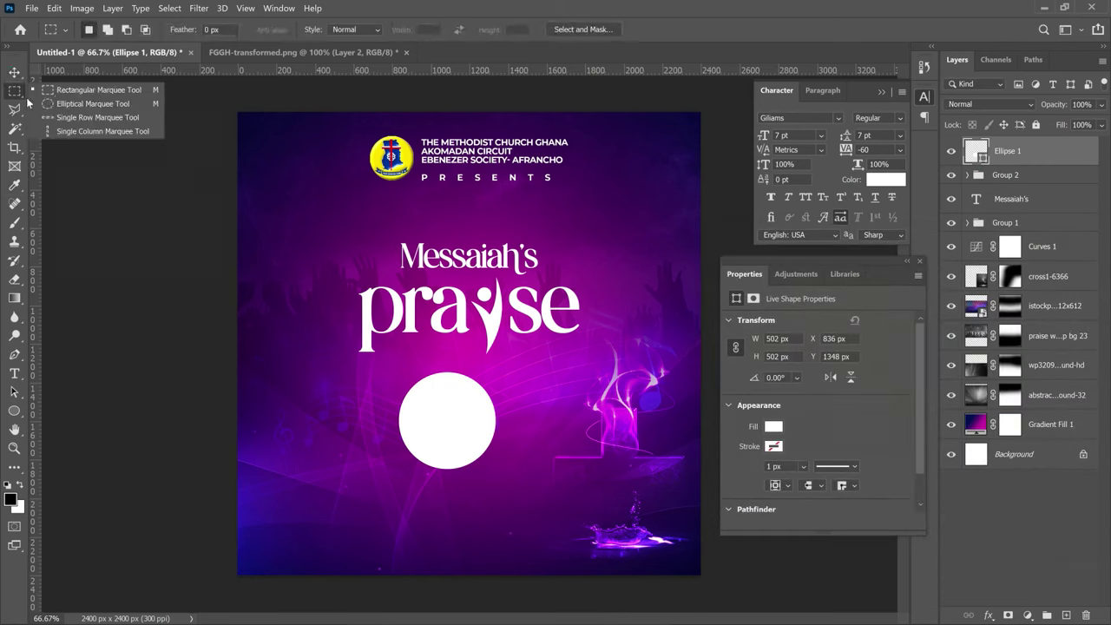
click(71, 111)
drag(403, 350, 507, 451)
drag(475, 406, 468, 416)
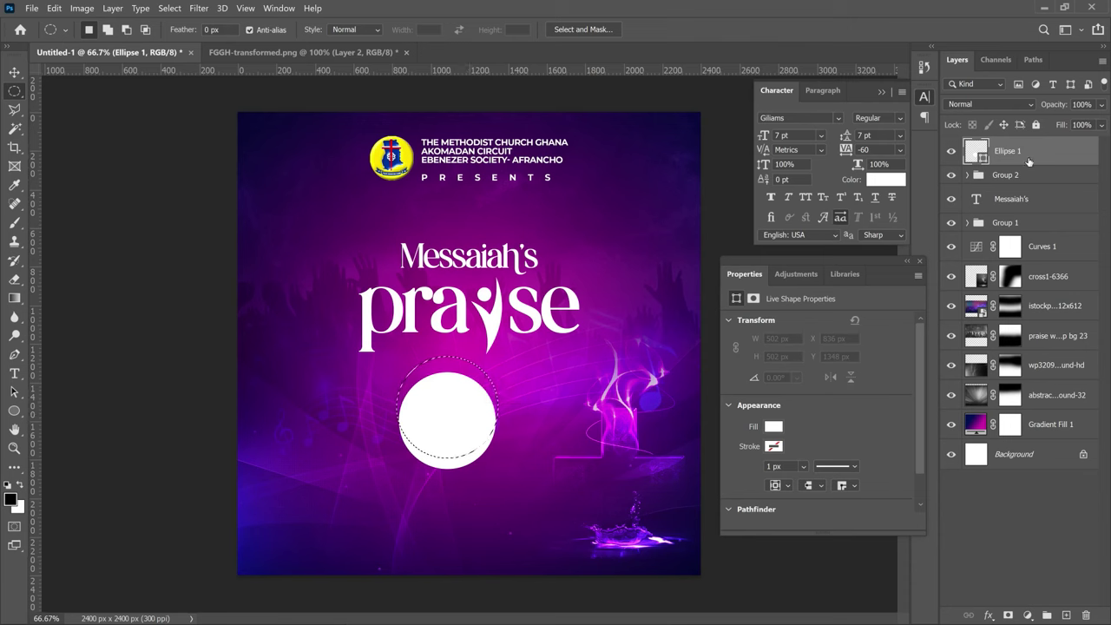
- Rasterize the white circle's layer, delete the selected area so a thin crescent remains, and clear the selection
right_click(1028, 161)
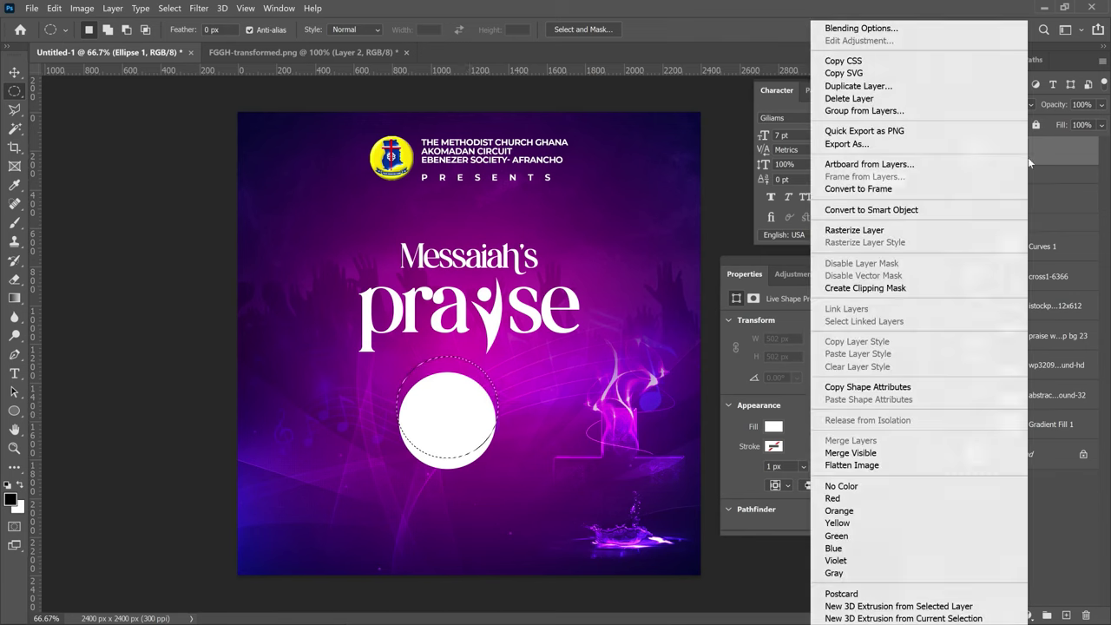
click(863, 230)
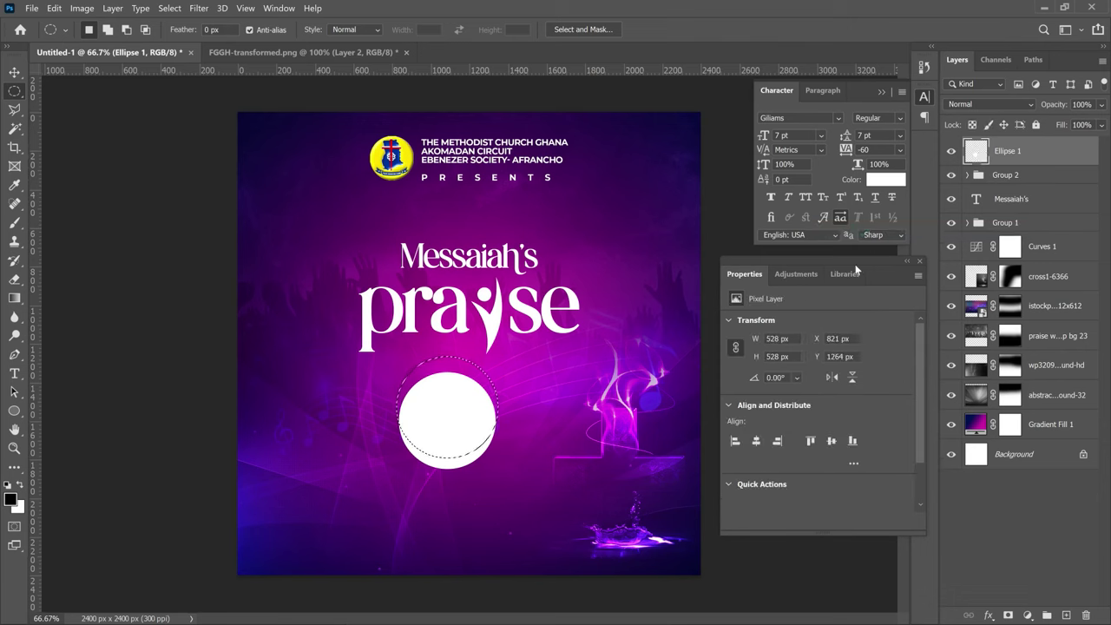
key(Delete)
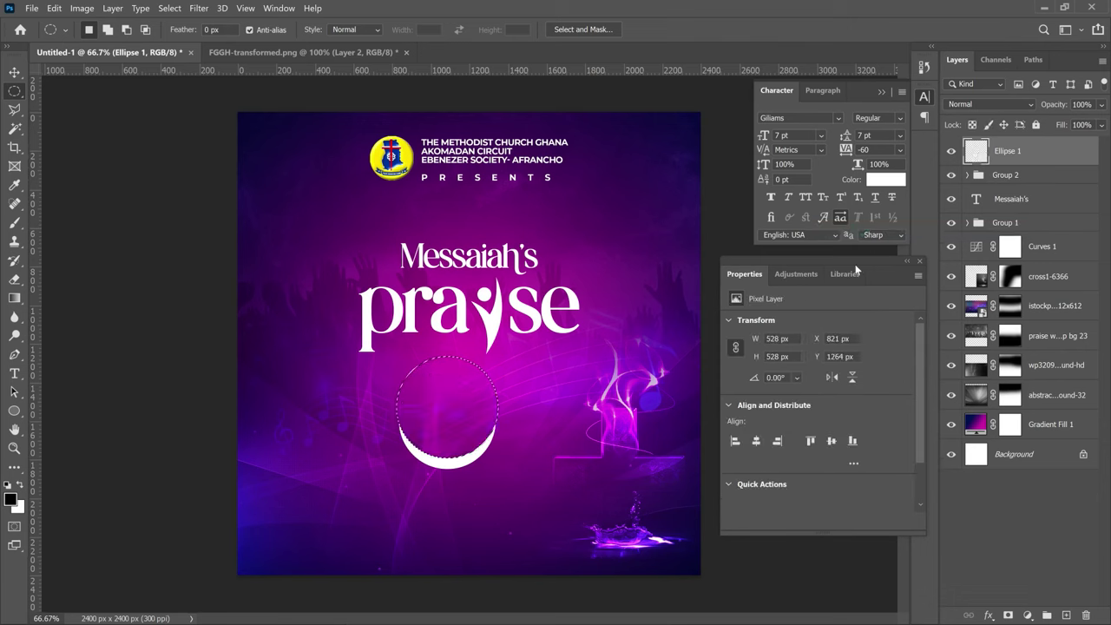
key(ctrl+d)
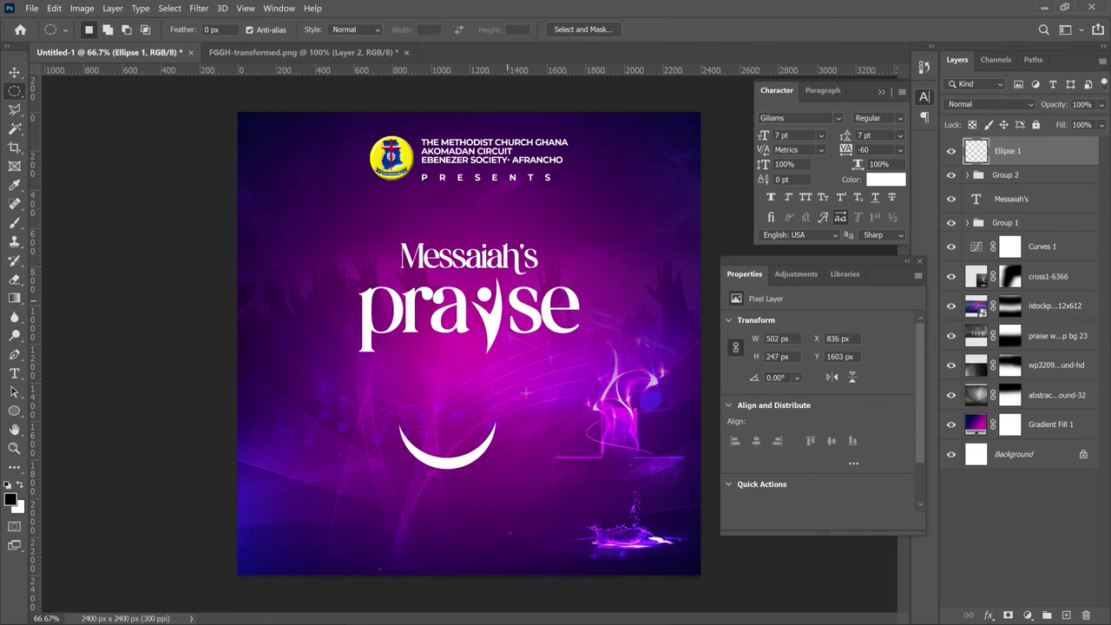
- Scale the crescent to about 343 × 97 px and place it as a swoosh under the "ra" of "praise"
key(v)
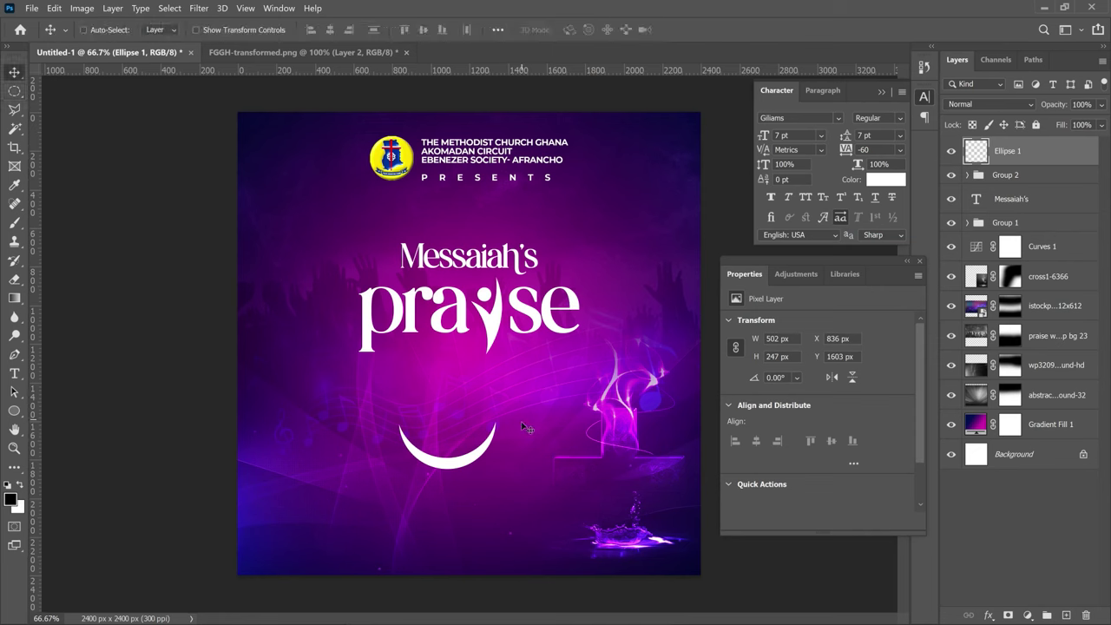
key(ctrl+t)
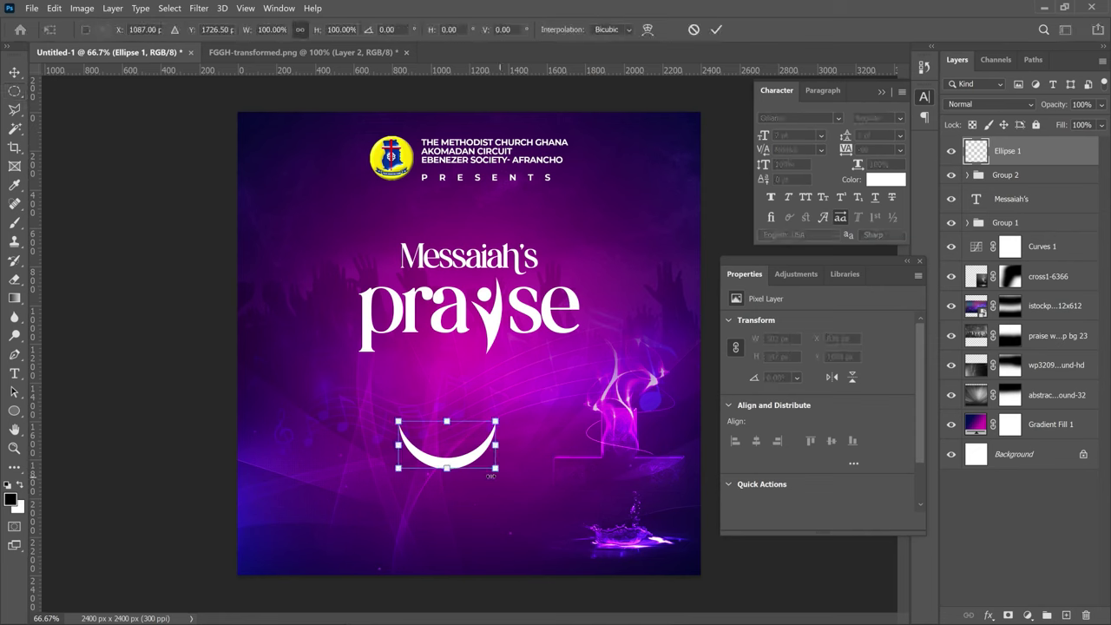
drag(497, 472, 451, 447)
key(Return)
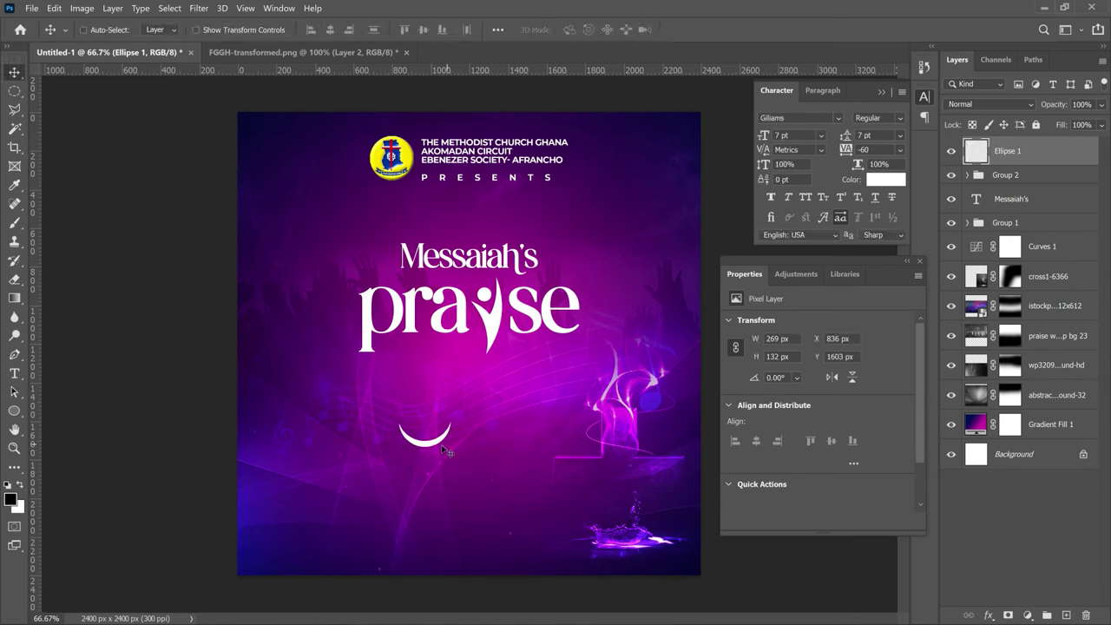
drag(439, 401, 429, 360)
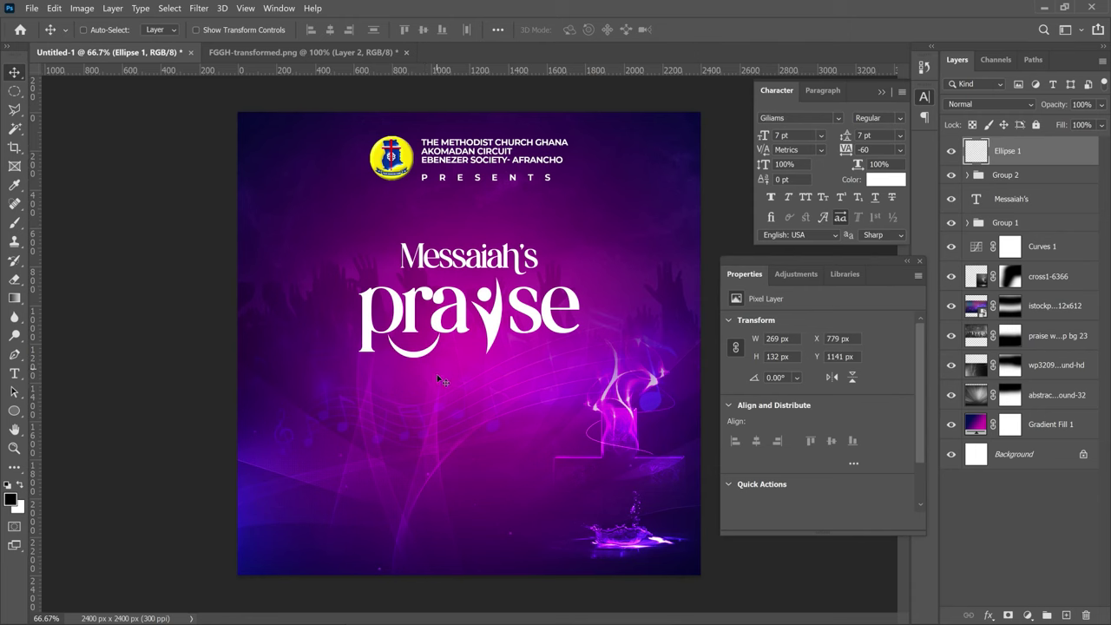
key(ctrl+t)
mouse_move(441, 346)
mouse_down()
mouse_move(466, 328)
mouse_move(437, 337)
mouse_move(422, 366)
mouse_move(437, 359)
mouse_up()
key(Return)
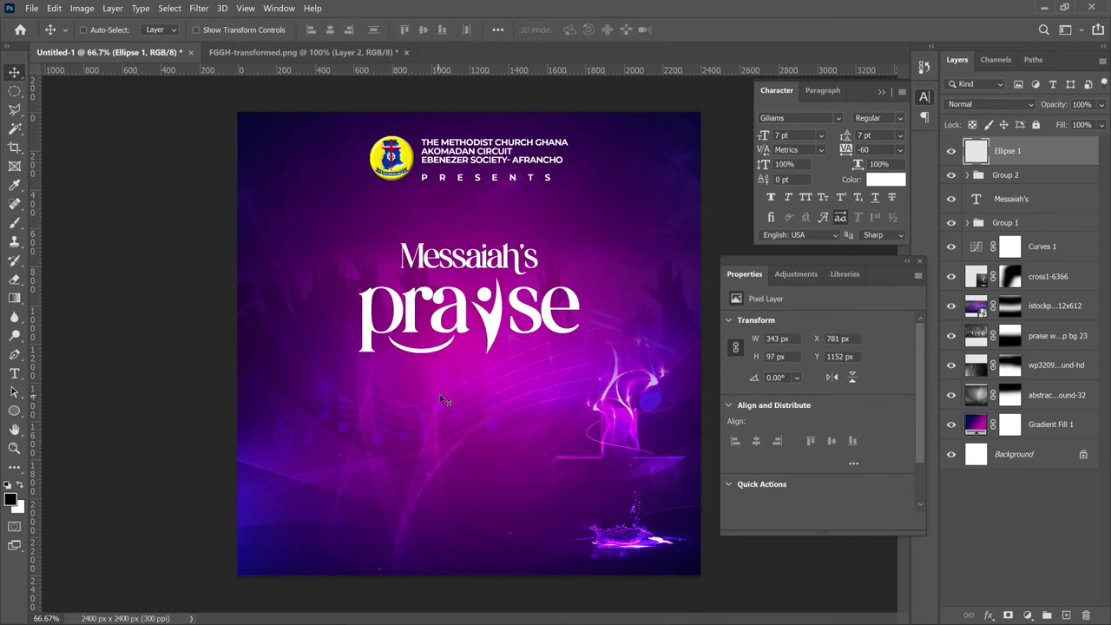
- Duplicate the crescent, flip the copy vertically, scale it to about 239 × 68 px and place it over the final "e" of "praise"
key(ctrl+j)
drag(514, 356, 587, 318)
key(ctrl+t)
right_click(574, 264)
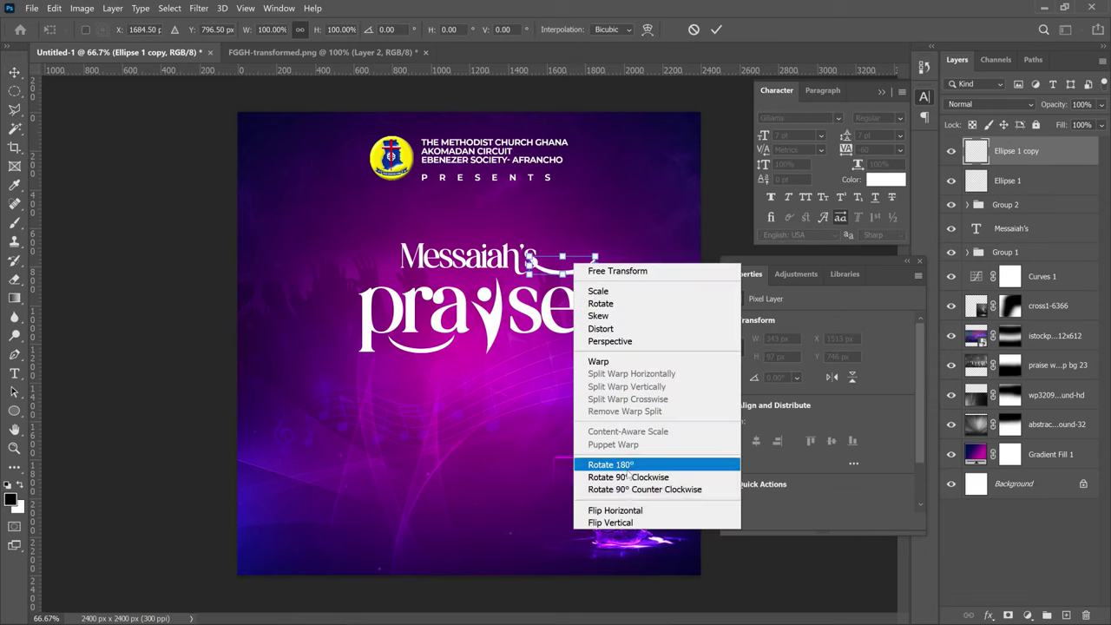
click(623, 523)
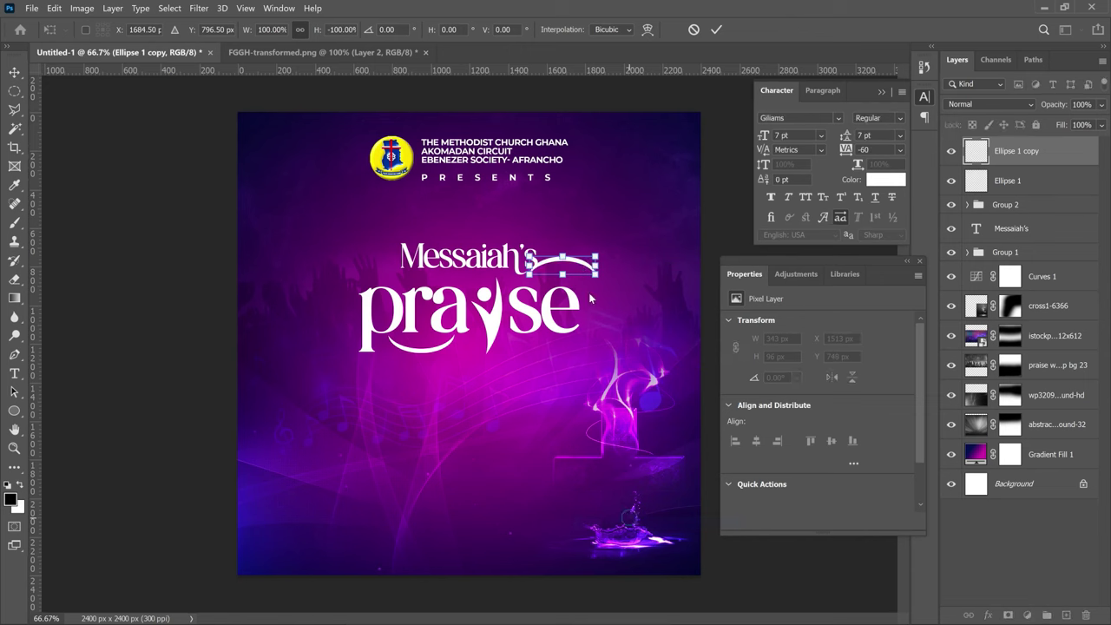
drag(595, 255, 576, 301)
key(Return)
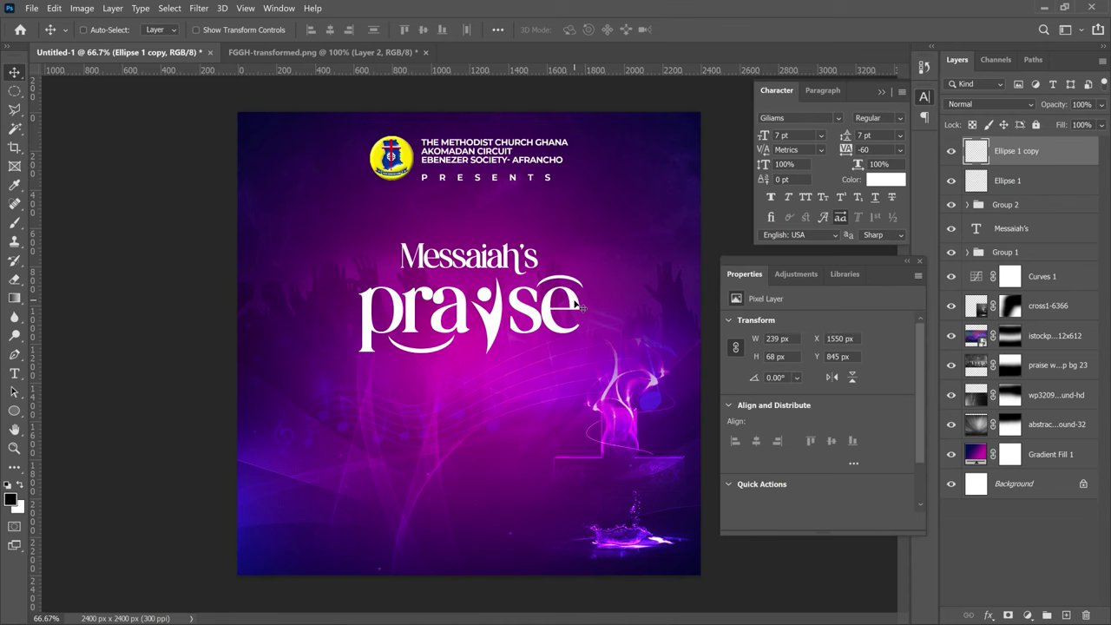
- Group both crescents, the "praise" group and the "Messaiah's" text, and name the group "Main title"
shift+click(1010, 231)
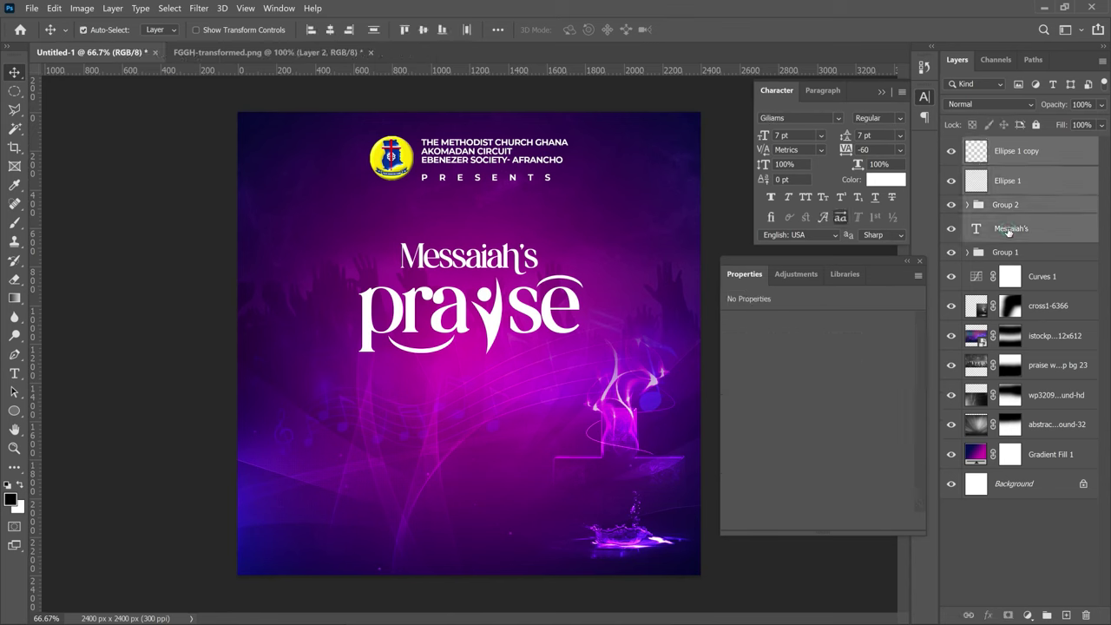
key(ctrl+g)
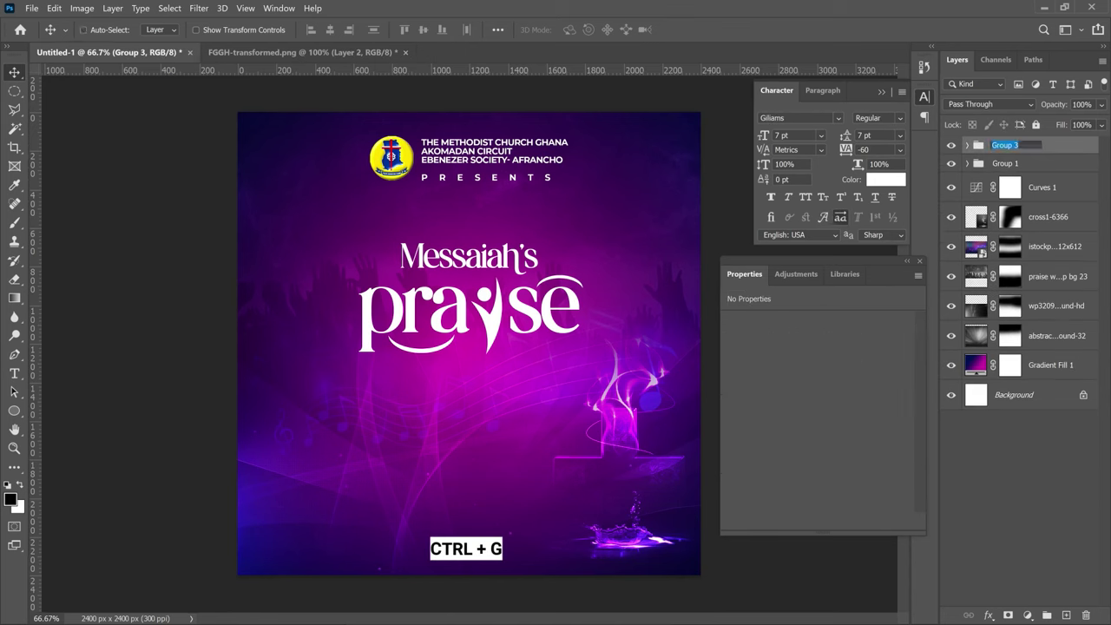
double_click(1004, 145)
text(Main title)
key(Return)
- Enlarge the "Main title" group to about 110% and centre it horizontally on the canvas
drag(517, 321, 517, 329)
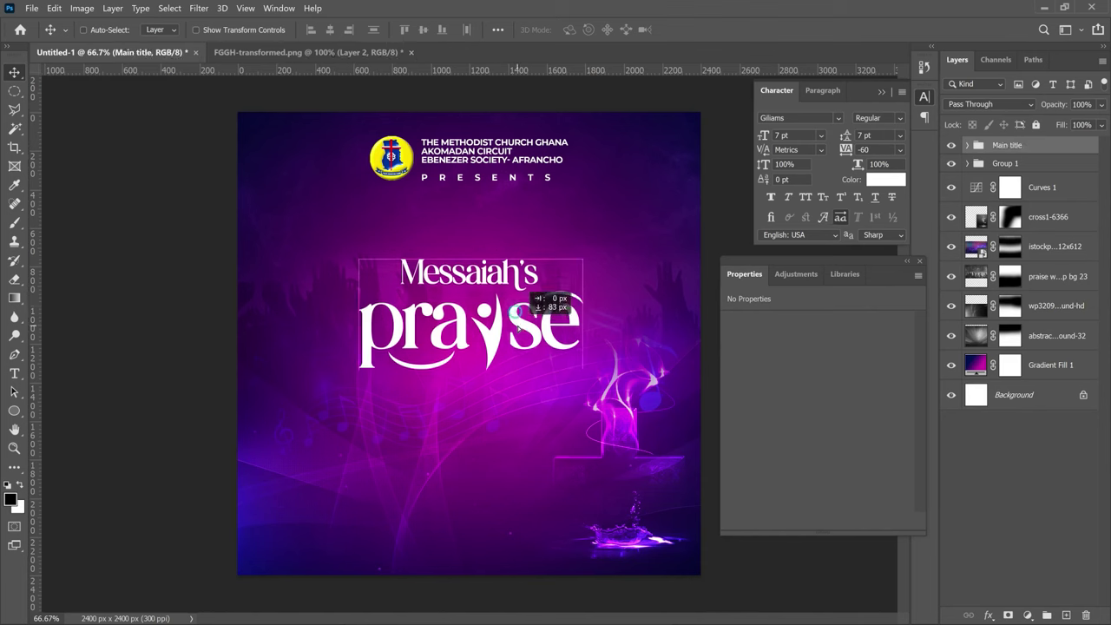
key(ctrl+t)
drag(582, 252, 607, 251)
key(Return)
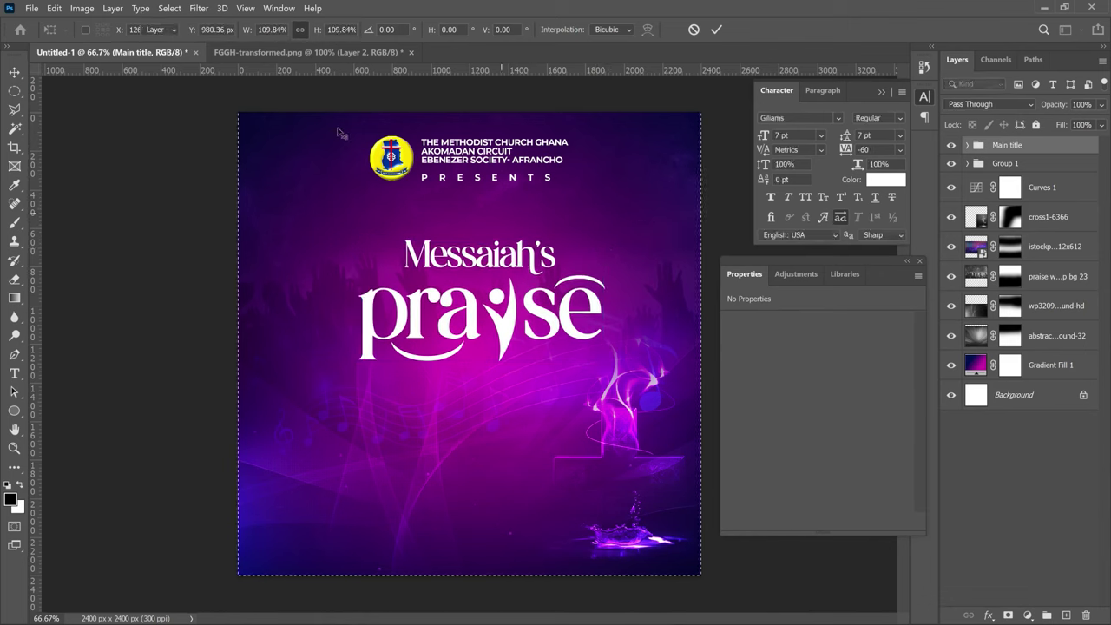
key(ctrl+a)
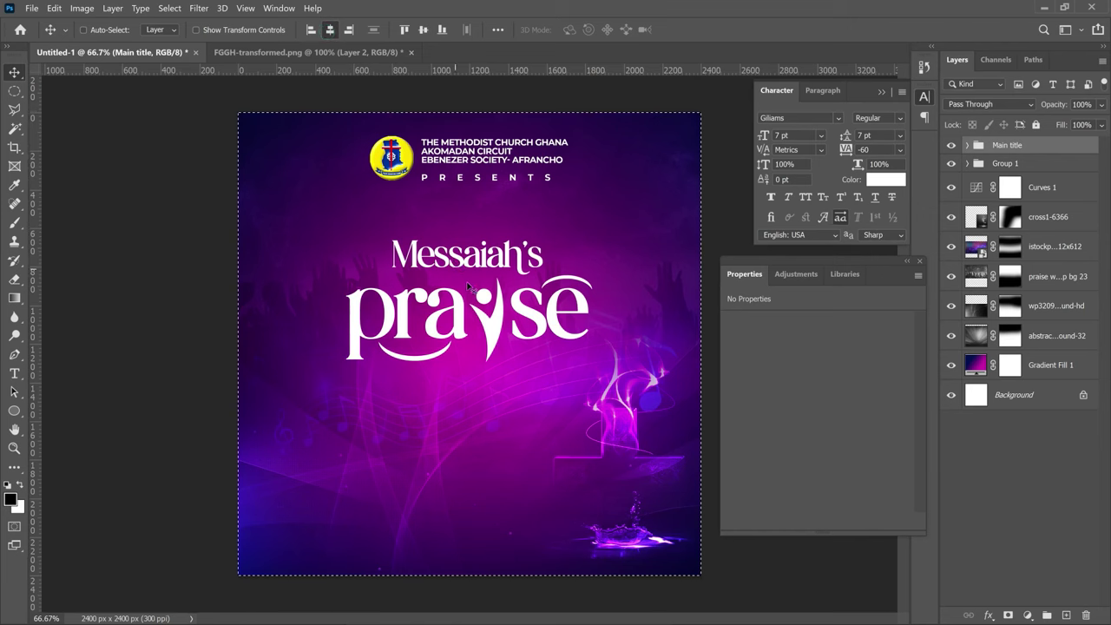
key(ctrl+d)
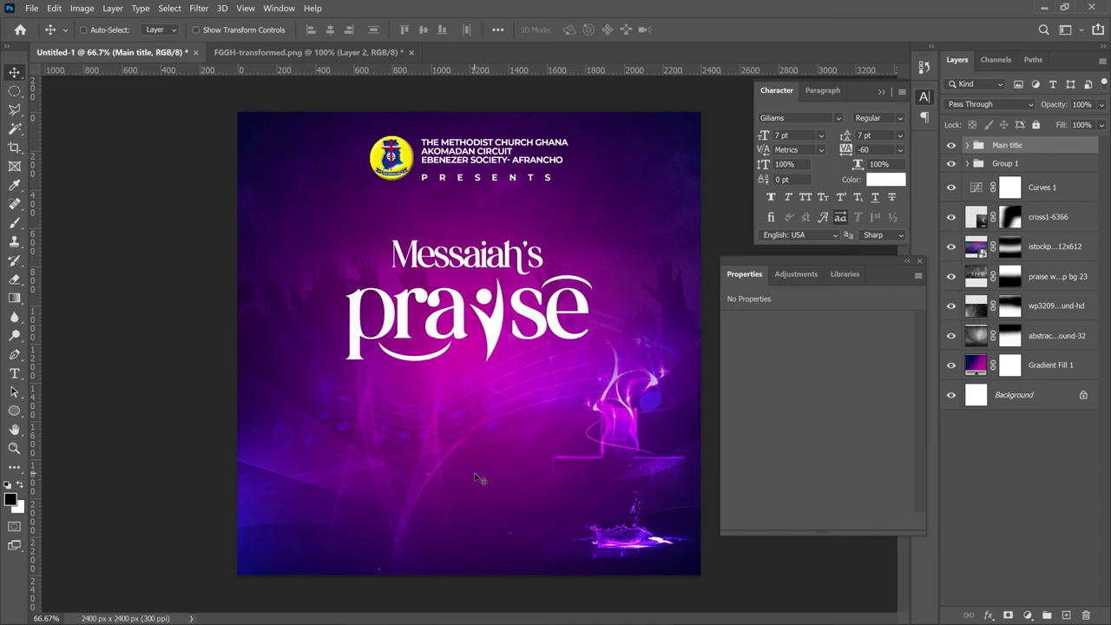
- Add the text "ANTICIPATE" in 7 pt Poppins Bold on the canvas below the main title
key(t)
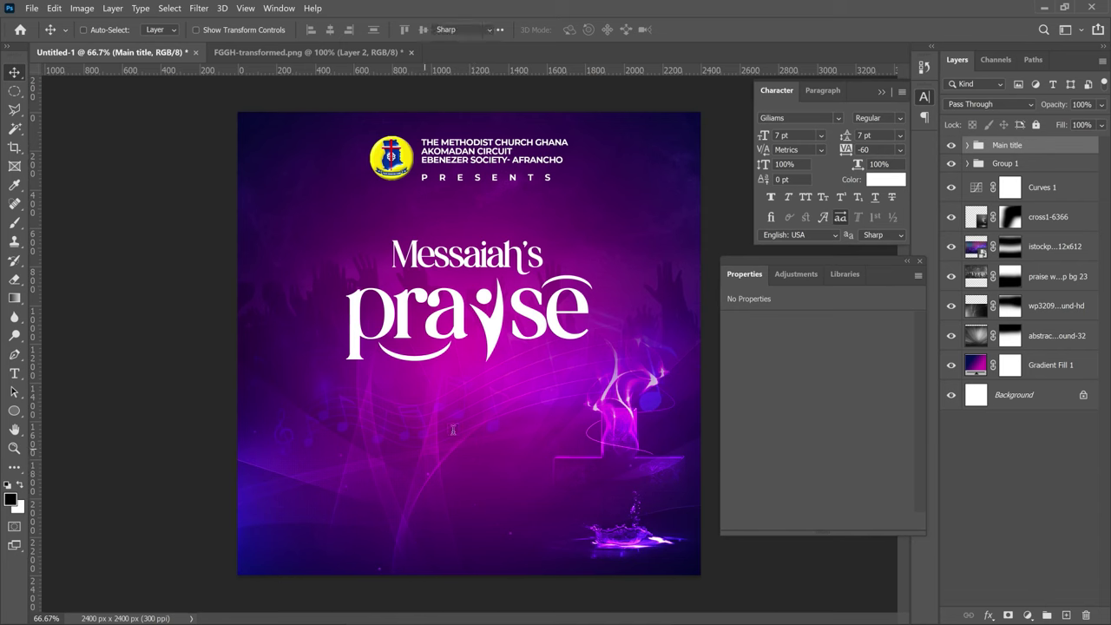
click(464, 417)
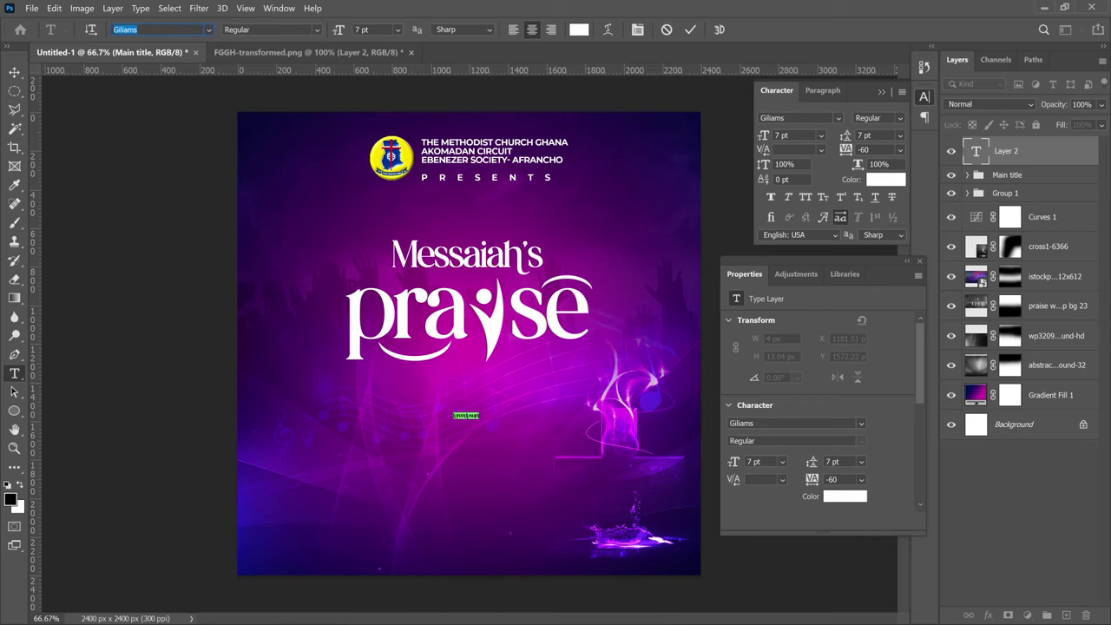
text(Poppins)
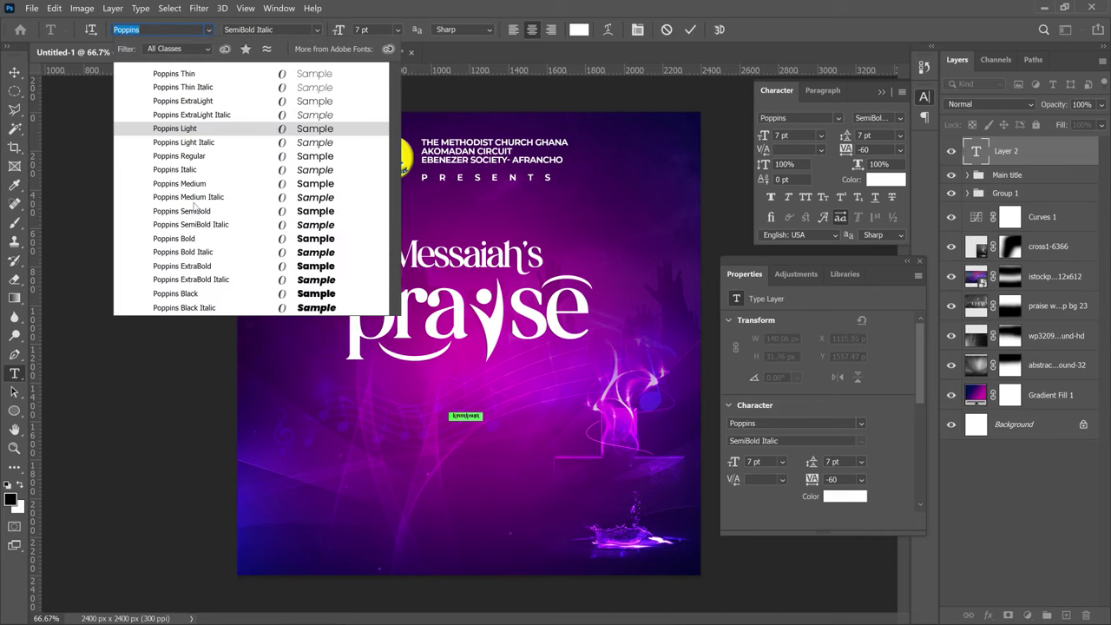
click(212, 237)
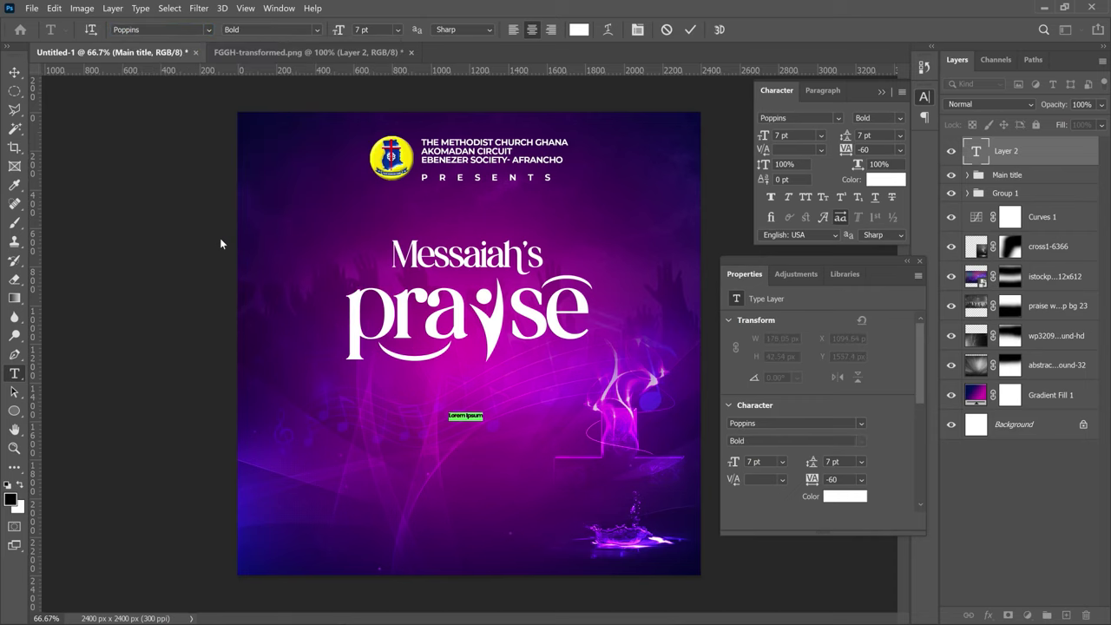
key(Right)
key(ctrl+a)
text(ANTICIPATE)
click(14, 71)
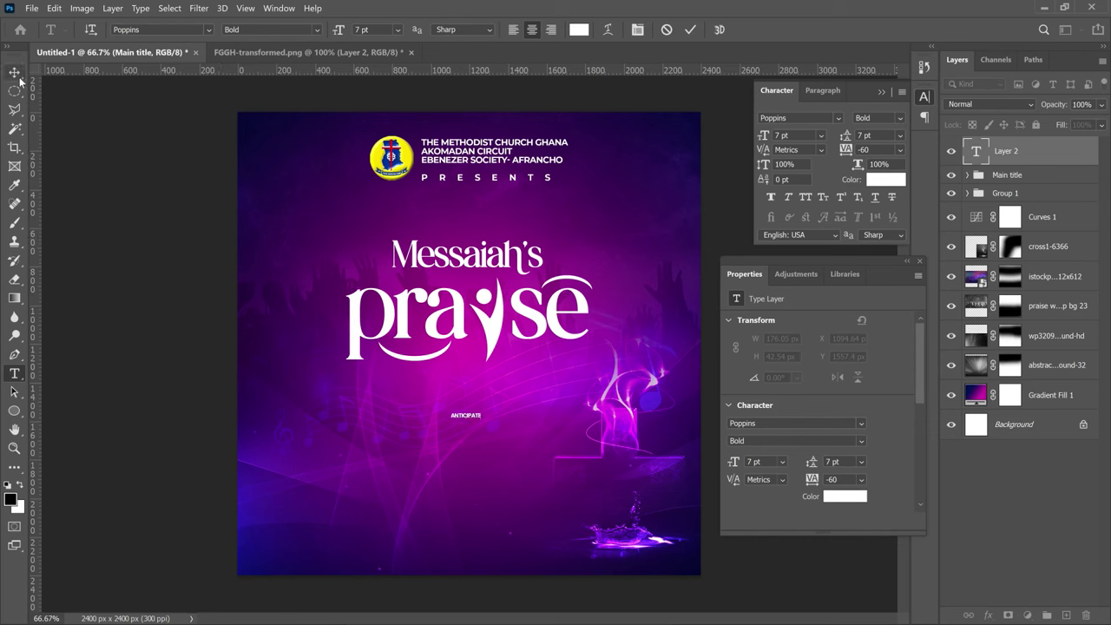
- Enlarge the "ANTICIPATE" text to about 23.58 pt and set its tracking to 100
key(ctrl+t)
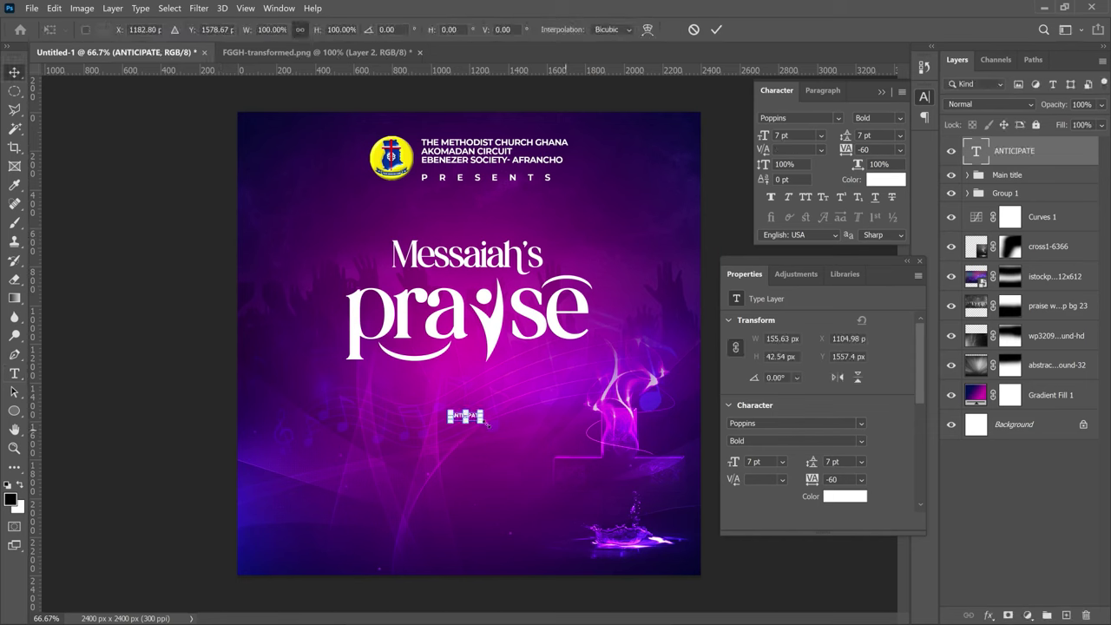
drag(482, 419, 575, 453)
key(Return)
drag(847, 151, 862, 149)
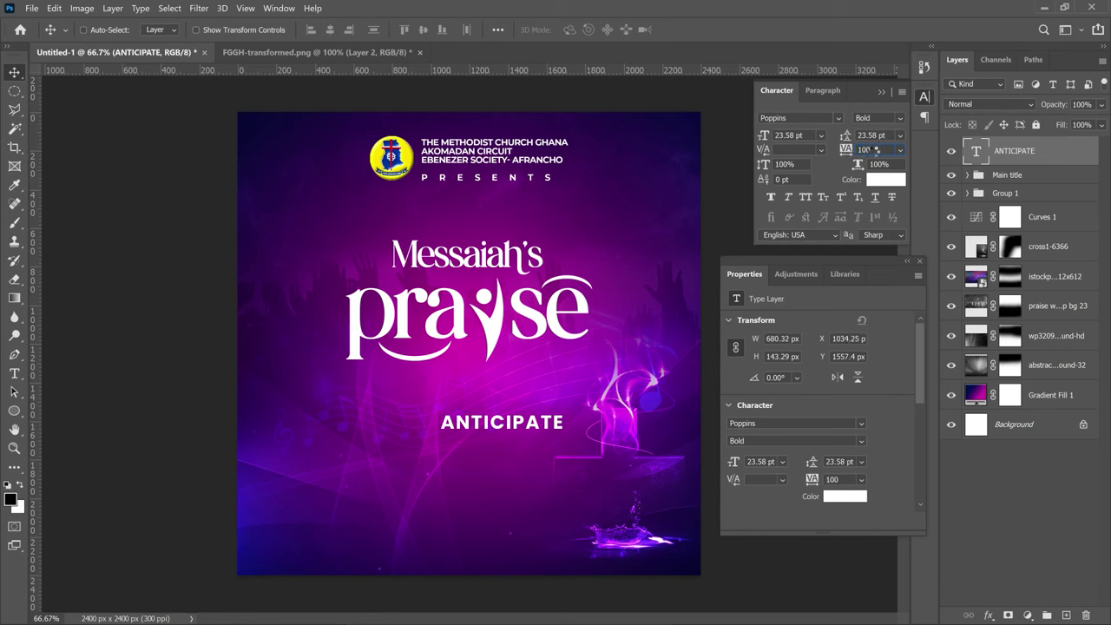
- Reduce the "ANTICIPATE" text to about 20.22 pt and centre it horizontally on the canvas
key(ctrl+t)
drag(568, 438, 556, 431)
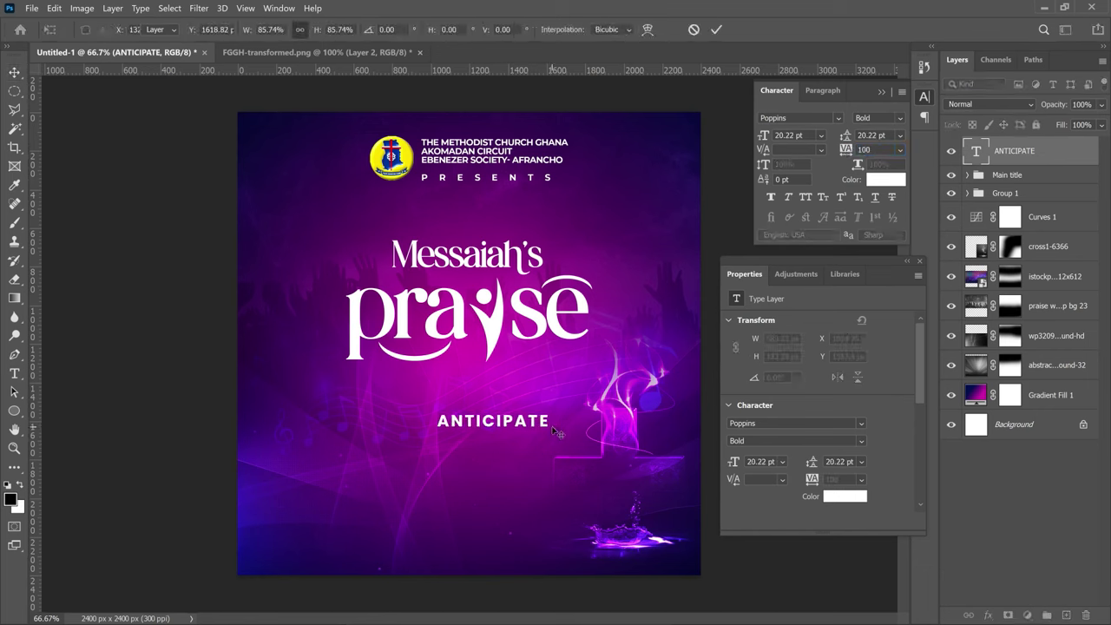
key(Return)
key(ctrl+a)
click(330, 29)
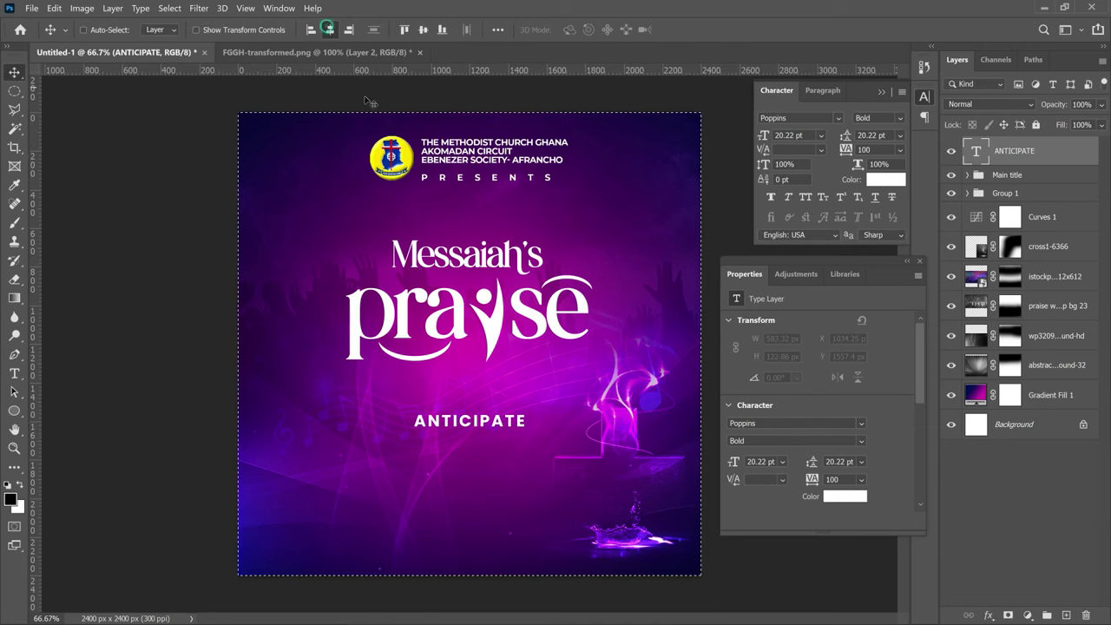
key(ctrl+d)
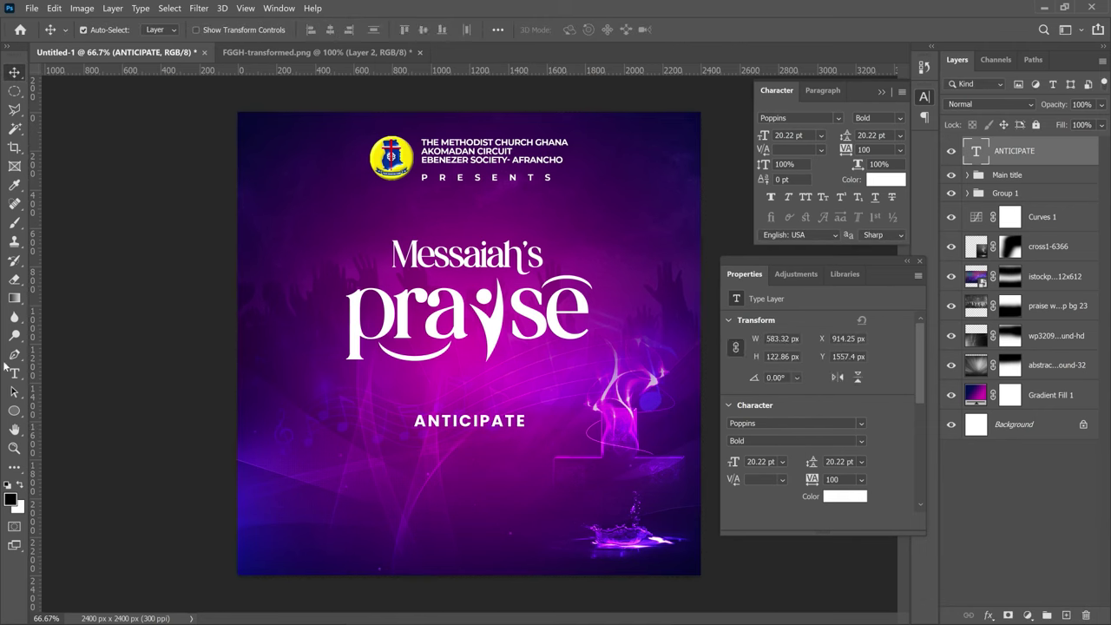
- Draw a black rounded rectangle of about 1632 × 141 px with 20 px corners below "ANTICIPATE" and centre it horizontally on the canvas
click(14, 410)
click(55, 429)
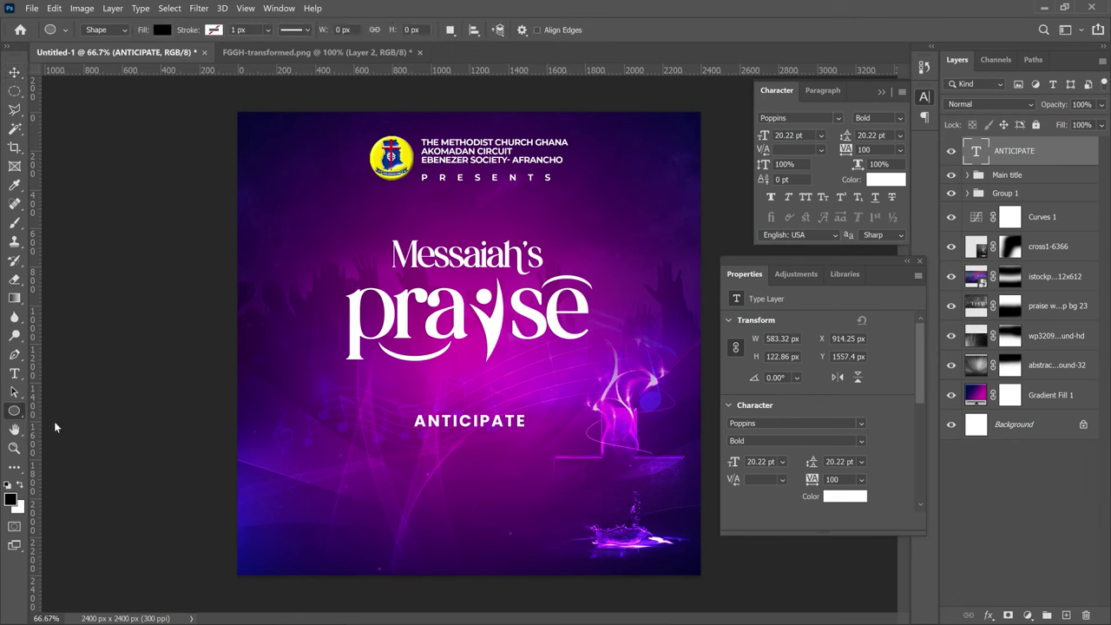
drag(357, 440, 673, 466)
key(v)
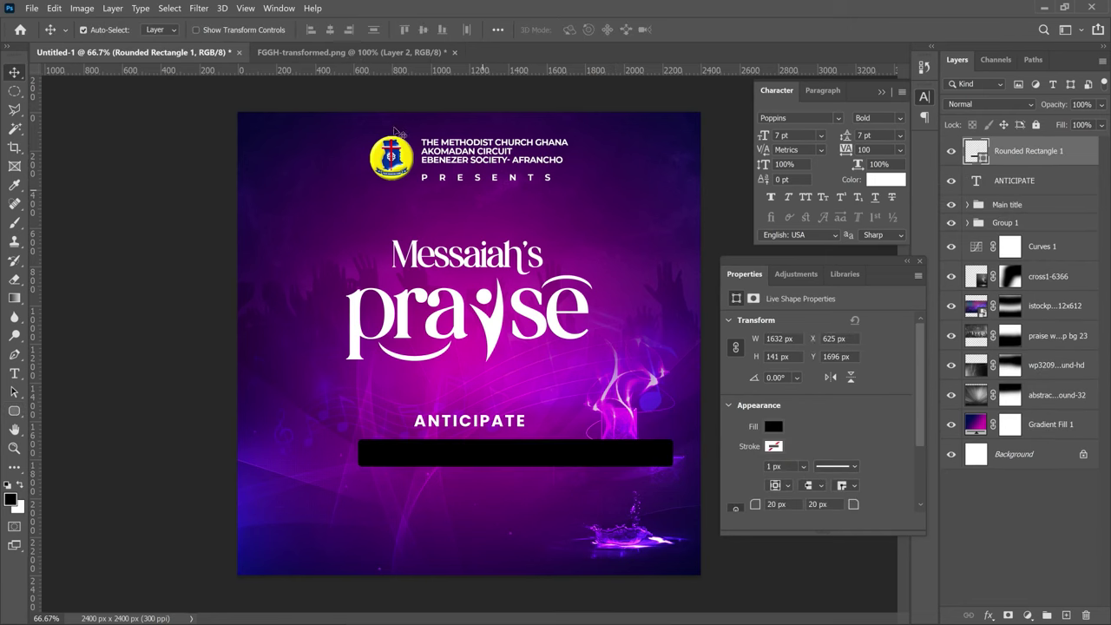
click(330, 29)
key(ctrl+d)
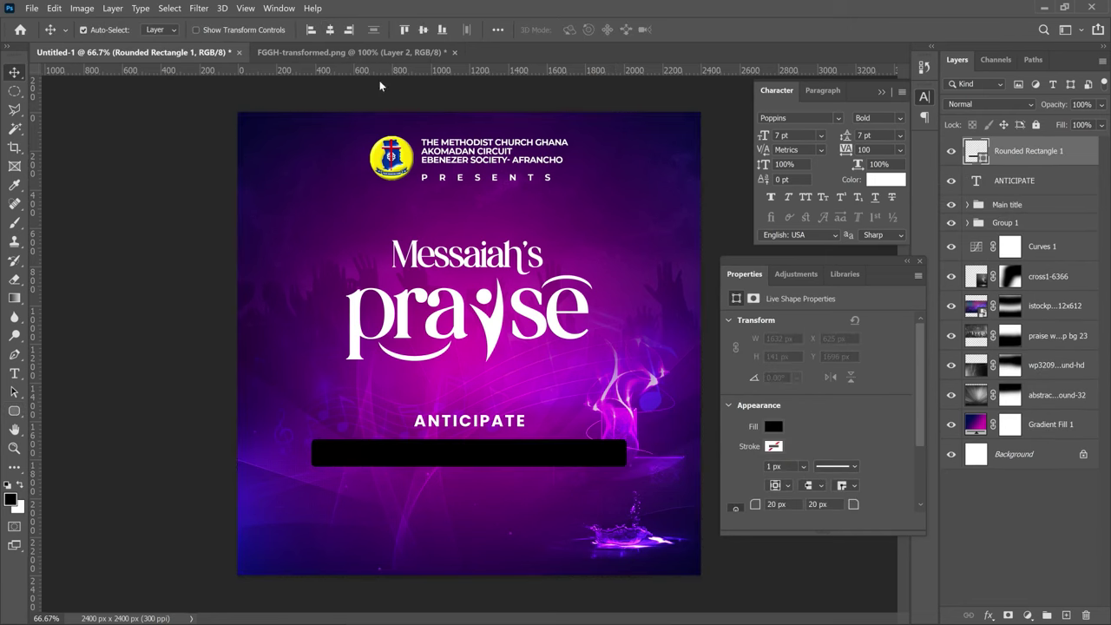
- Add a gradient overlay to the rounded rectangle below "ANTICIPATE" using the yellow-to-gold preset
right_click(1038, 161)
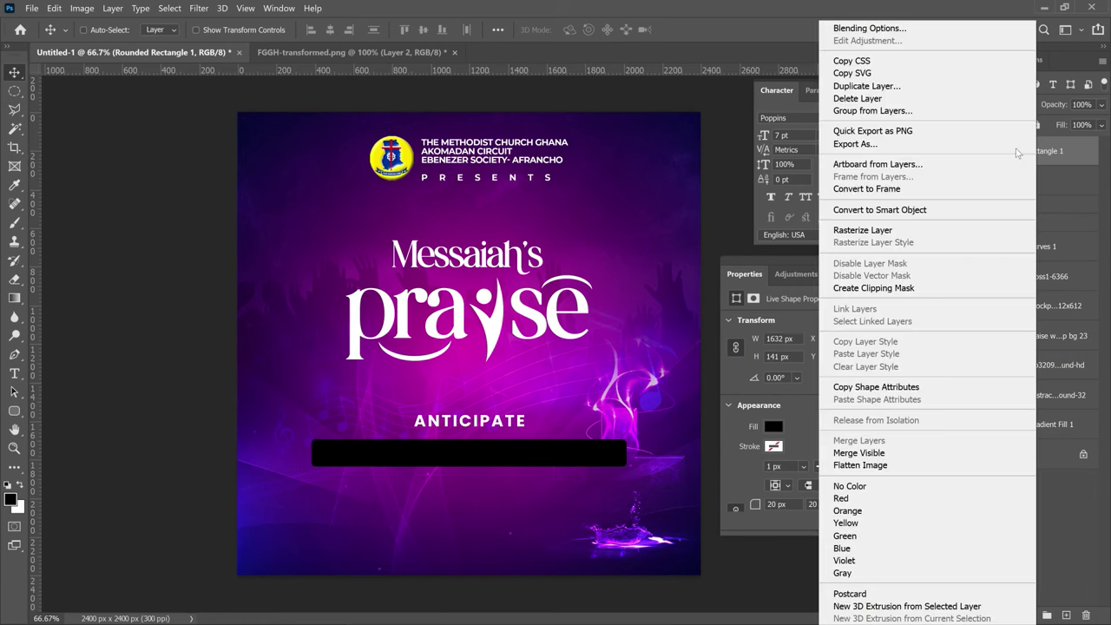
click(868, 27)
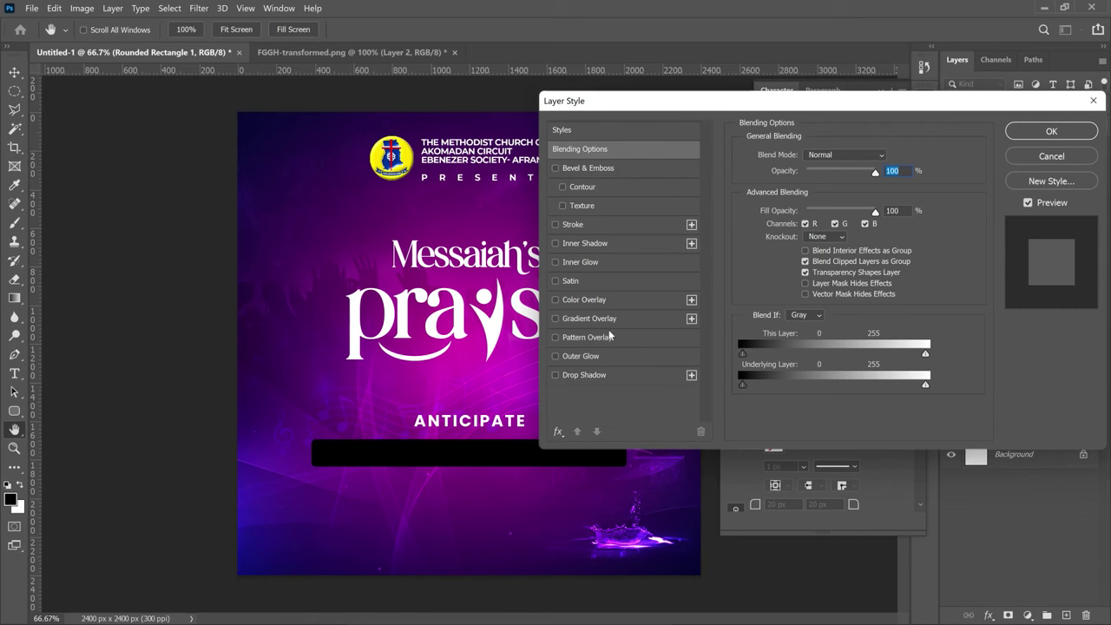
click(605, 320)
click(830, 250)
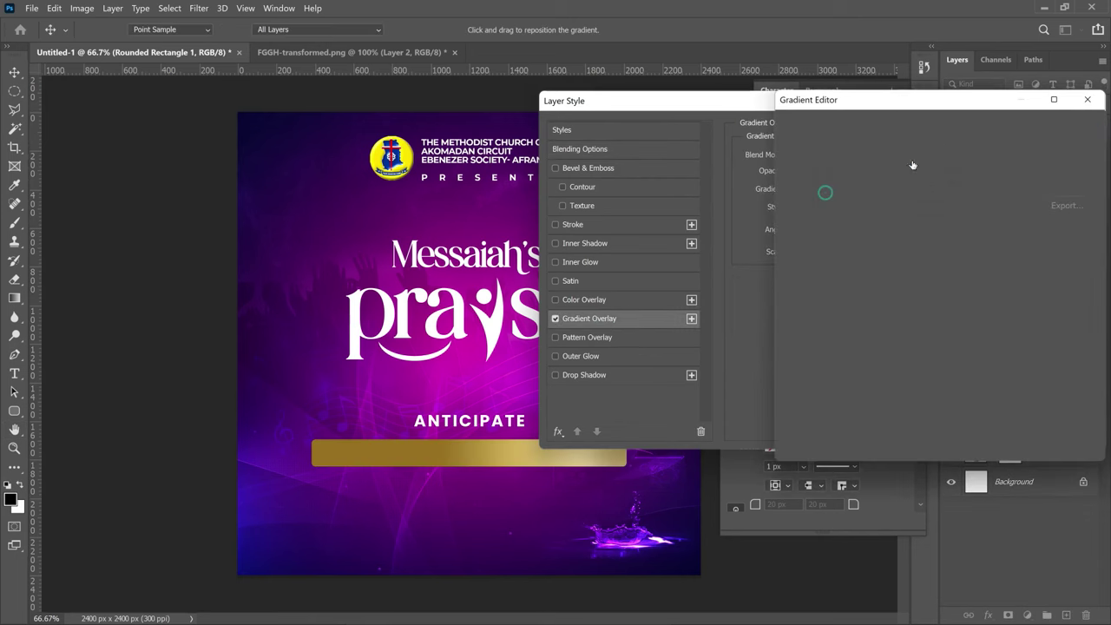
drag(1020, 159, 1032, 243)
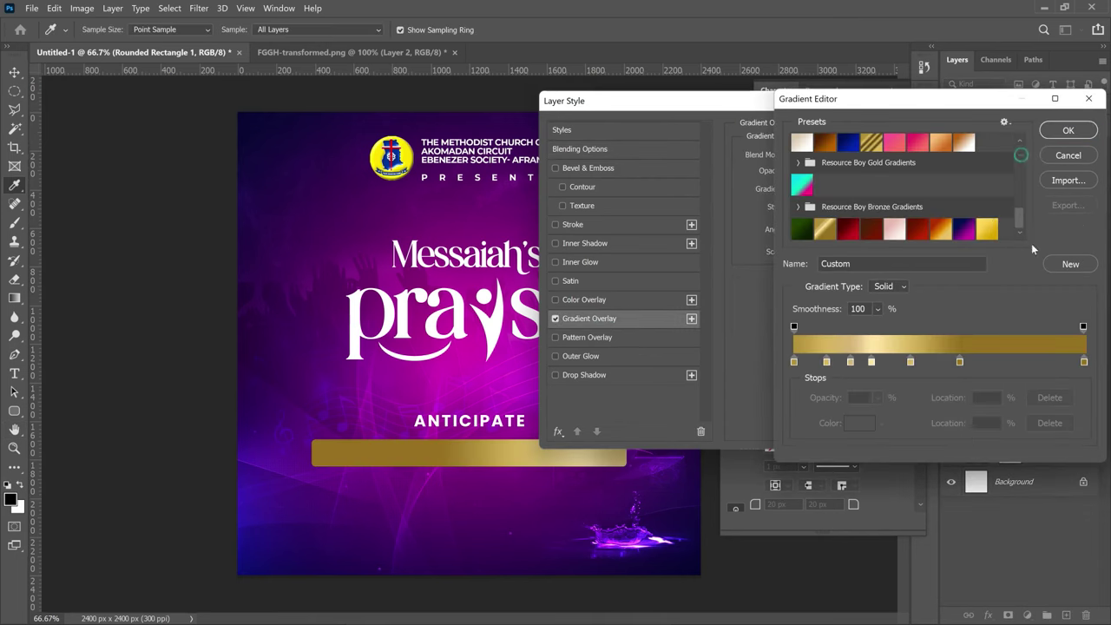
click(988, 227)
- Check that the gradient stops are #fdd55a and #daa400, apply the overlay to the bar and collapse its layer effects
click(793, 361)
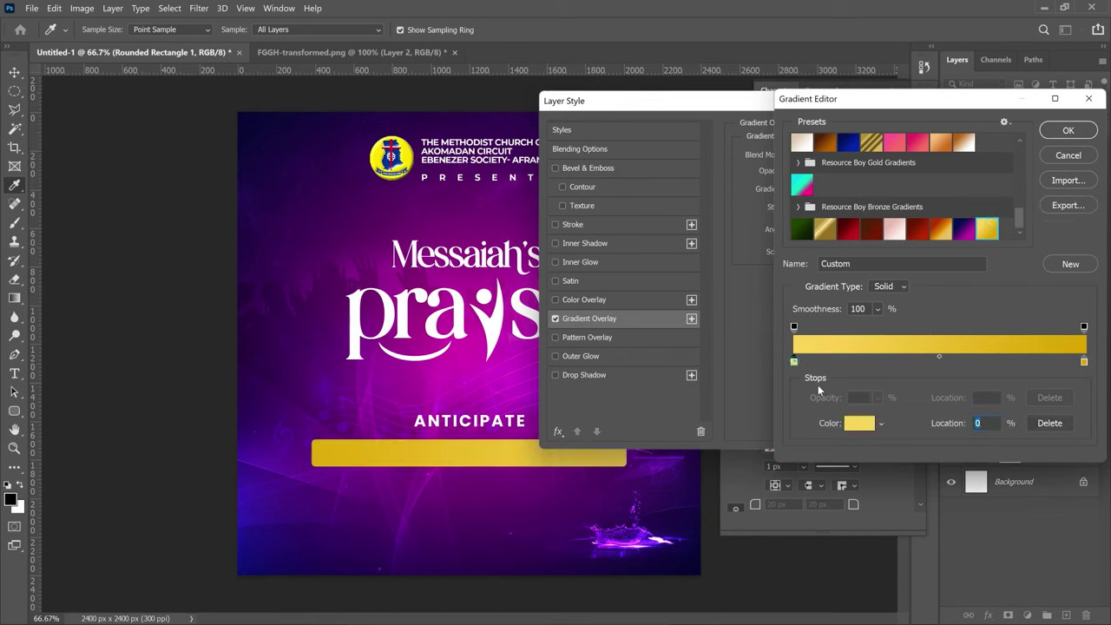
click(860, 426)
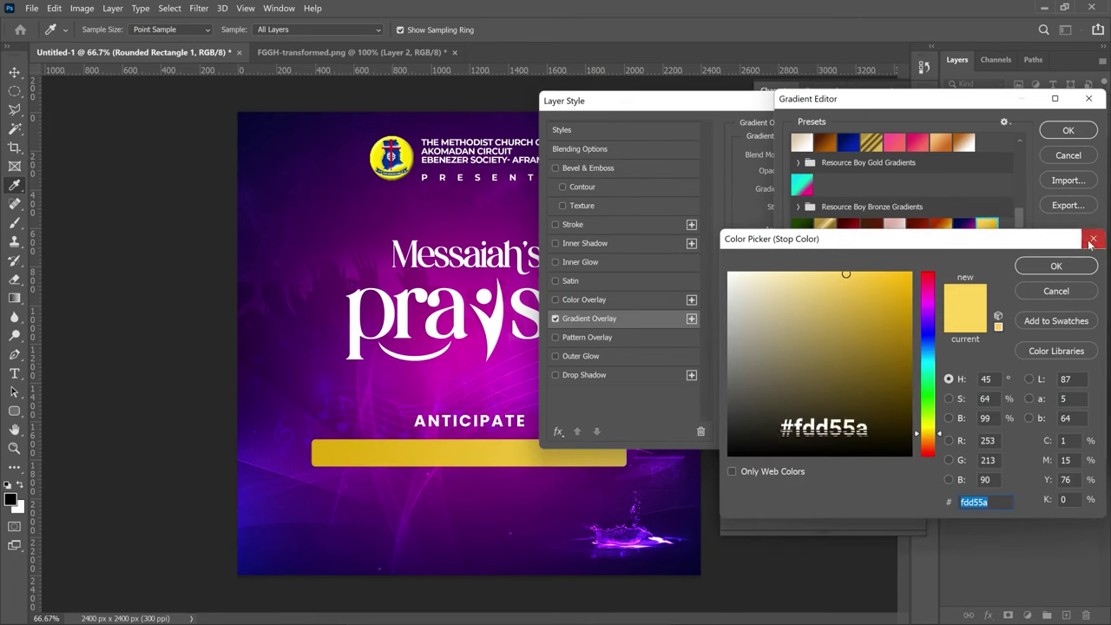
click(1096, 240)
click(1083, 361)
click(859, 423)
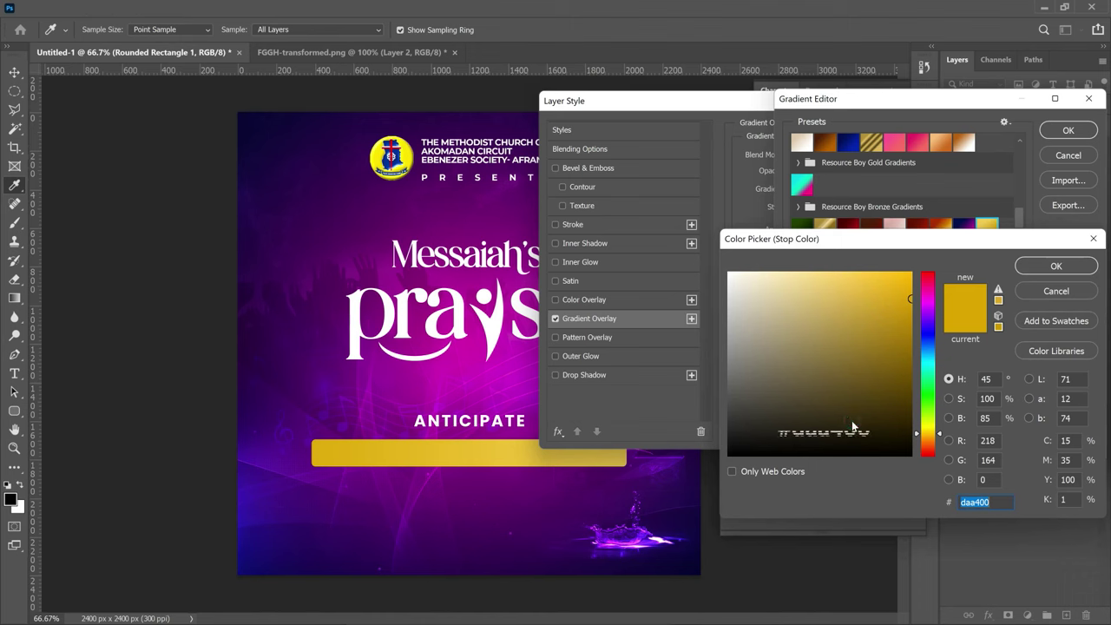
click(1080, 265)
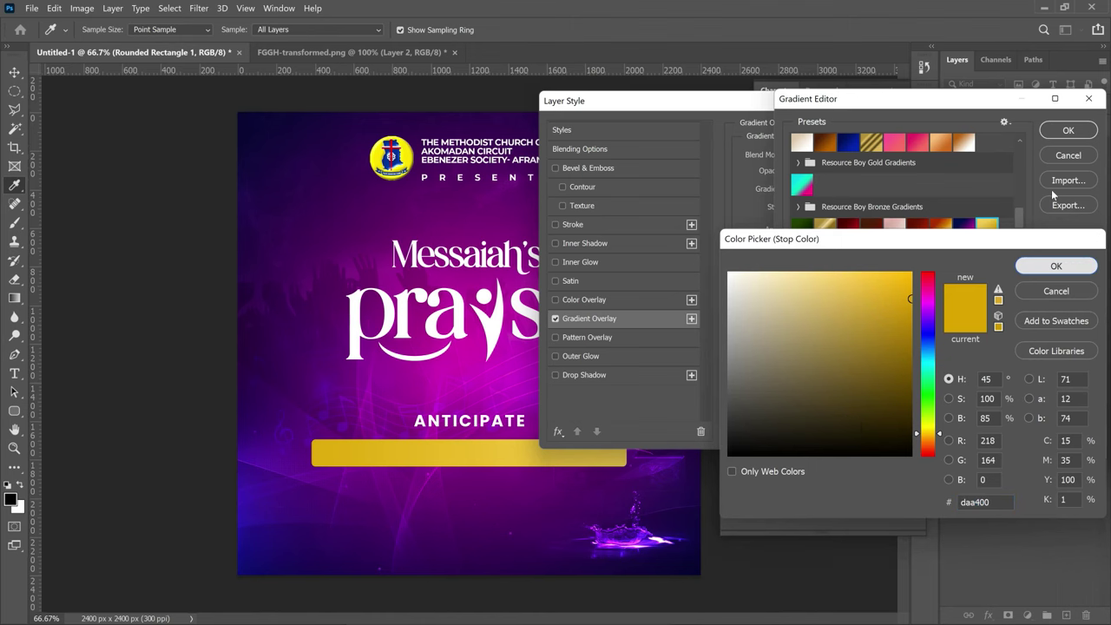
click(1069, 130)
click(1045, 135)
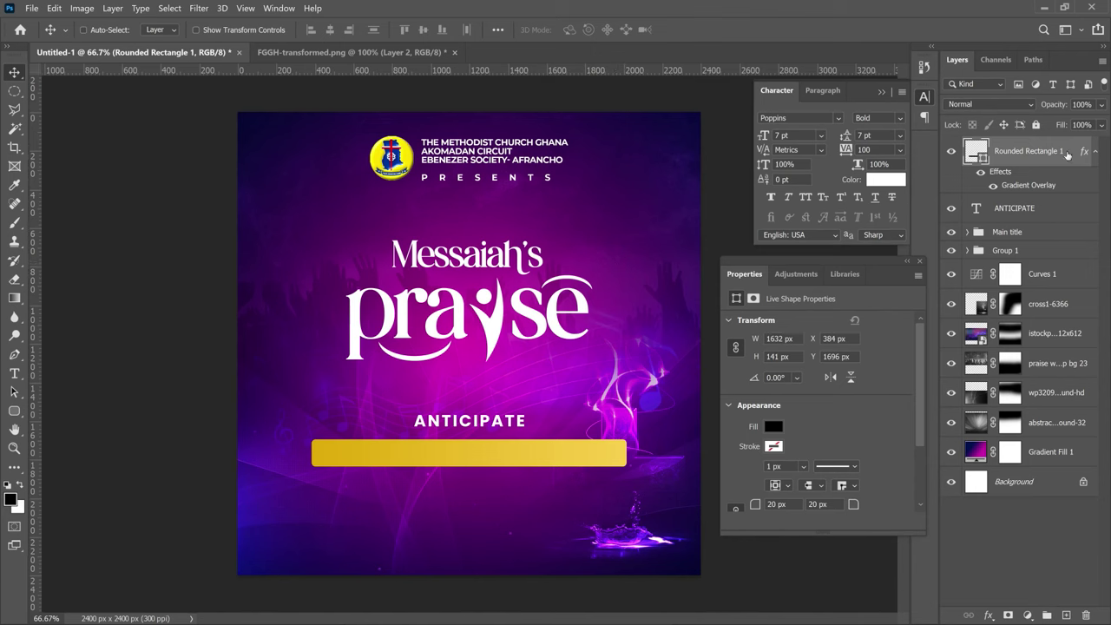
click(1096, 152)
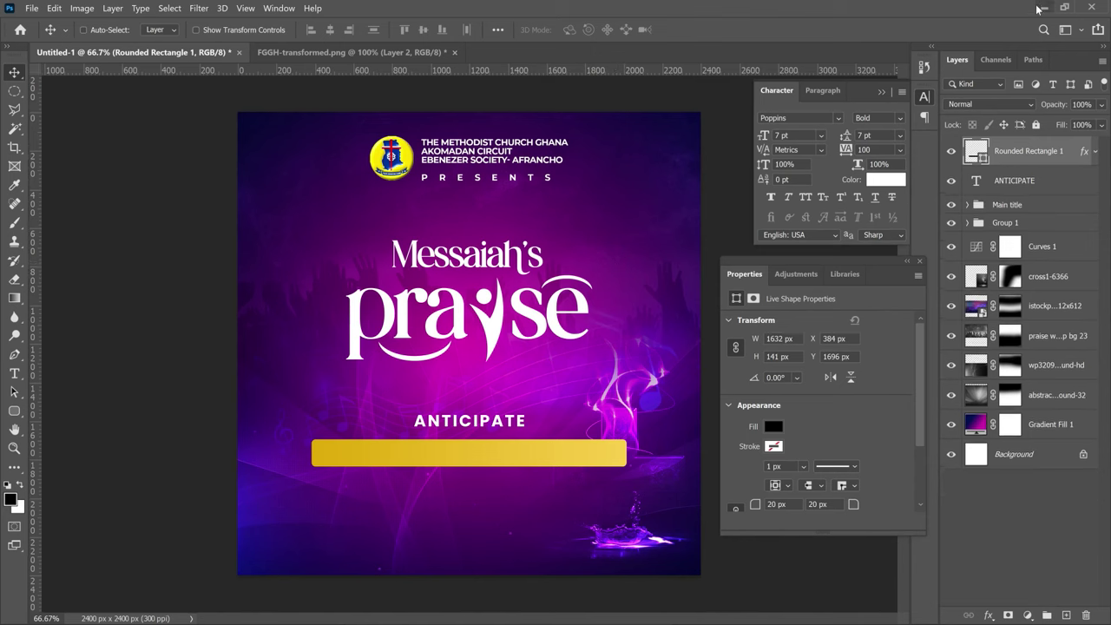
- Paste the sponsorship line with its phone numbers onto the gold bar and enlarge it to about 13.84 pt
key(t)
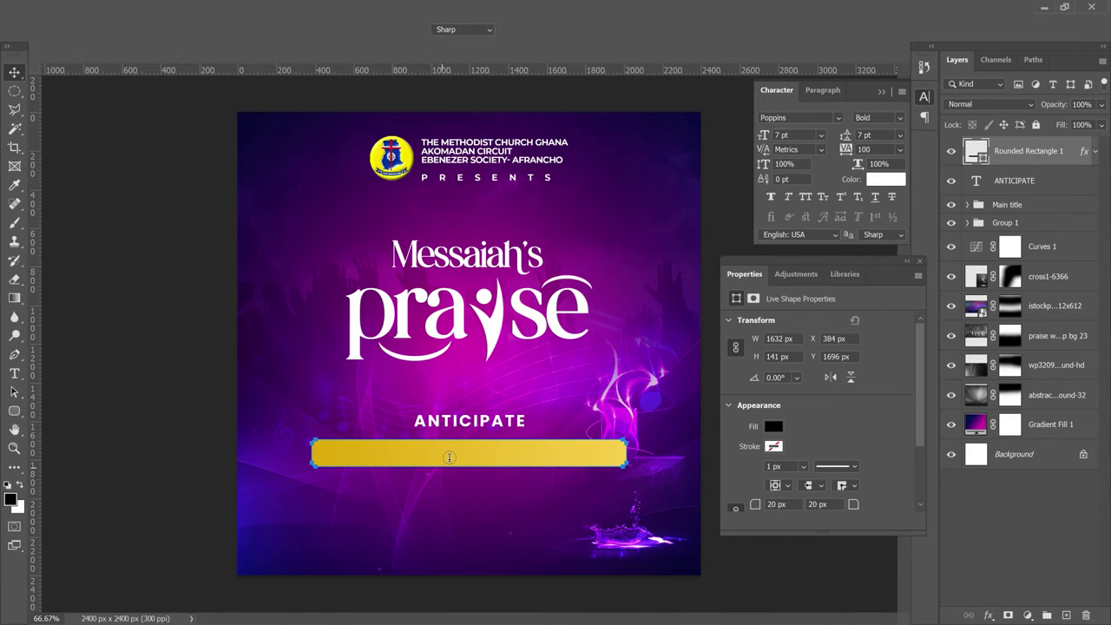
click(450, 454)
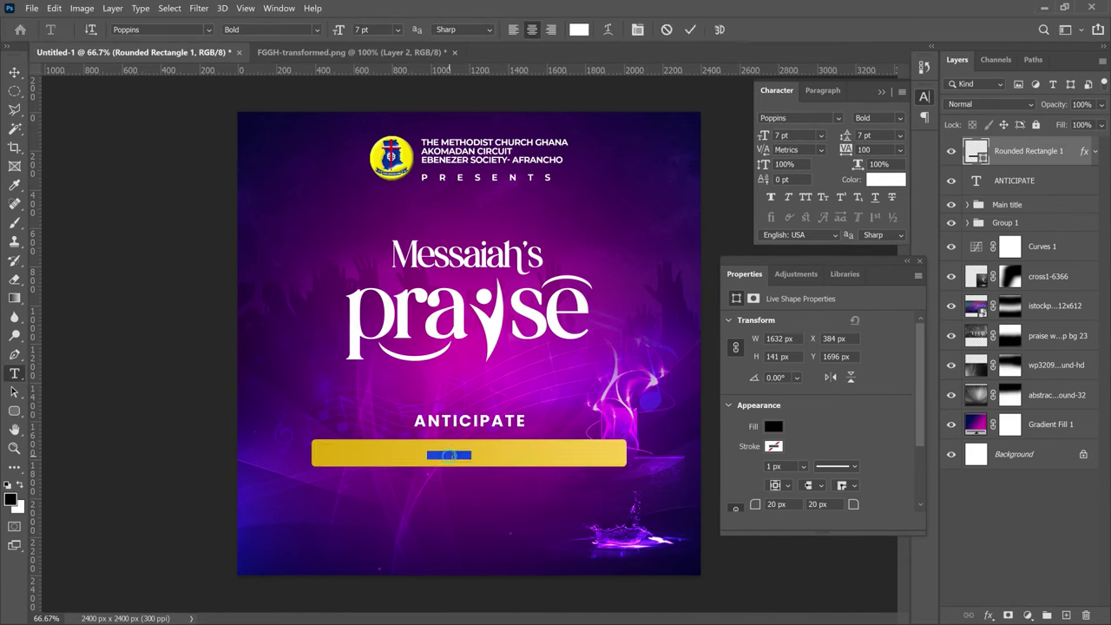
key(ctrl+v)
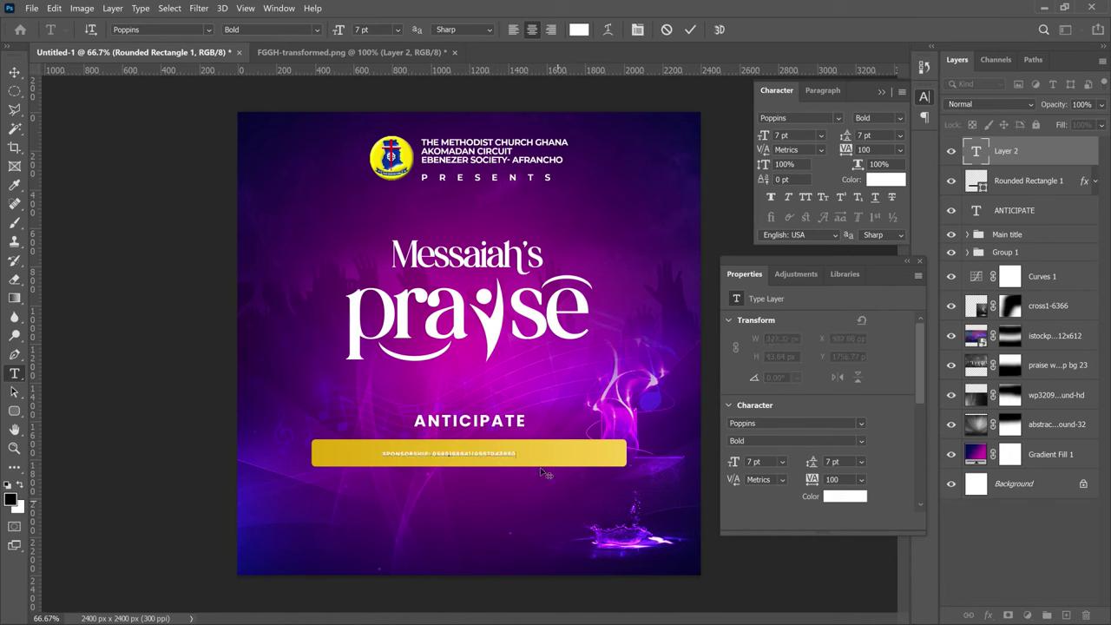
click(14, 72)
key(ctrl+t)
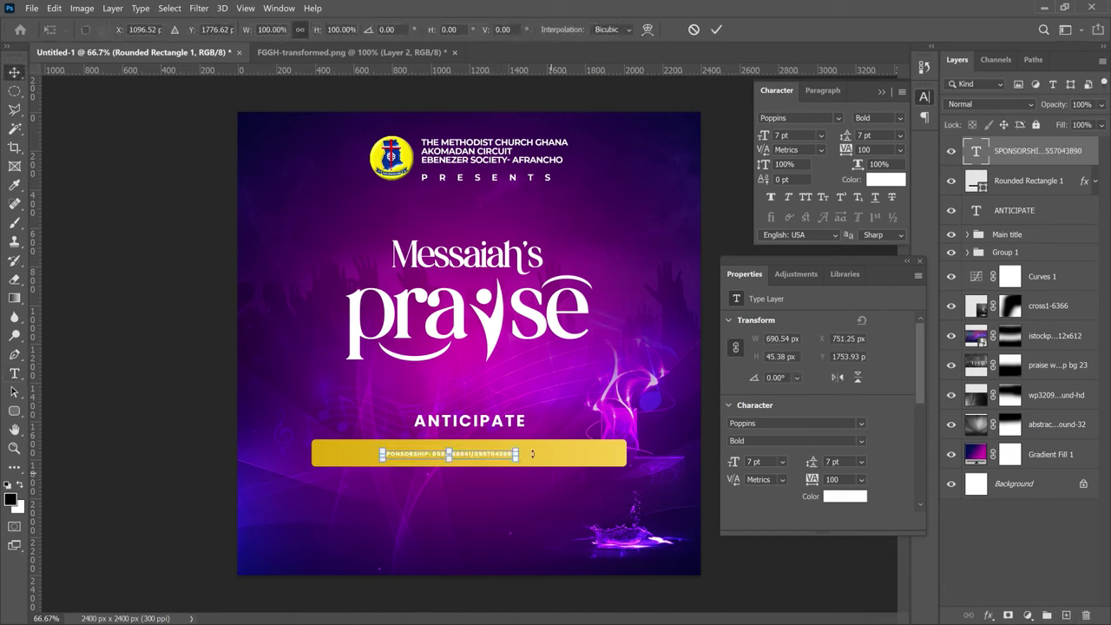
drag(515, 451, 645, 452)
key(Return)
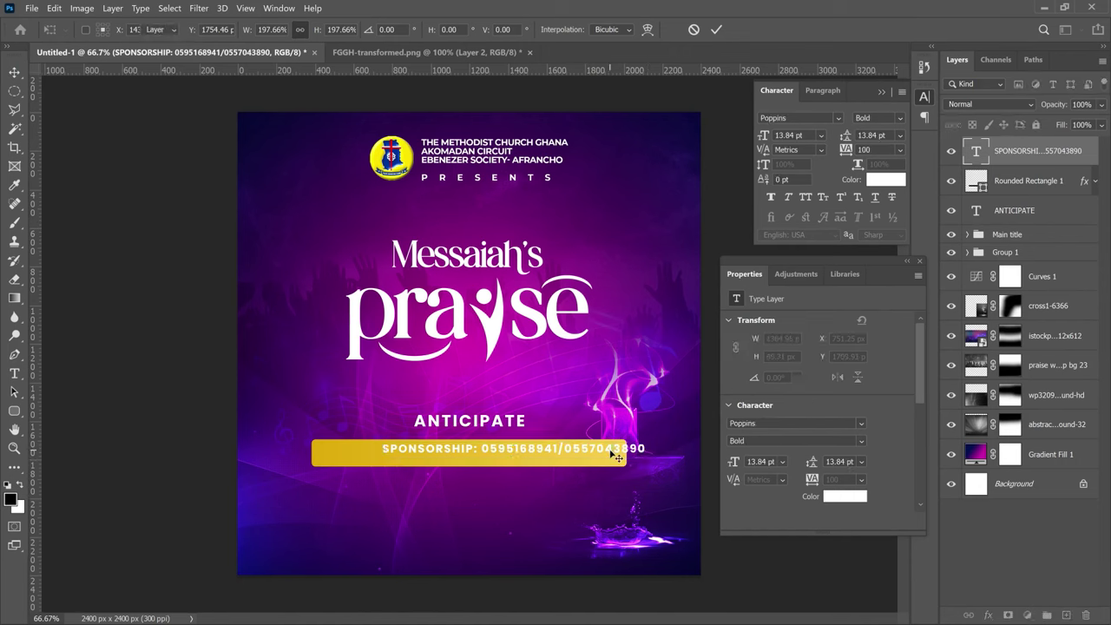
- Set the sponsorship line's tracking to -50 and enlarge it to about 19.38 pt to fill the gold bar
double_click(613, 452)
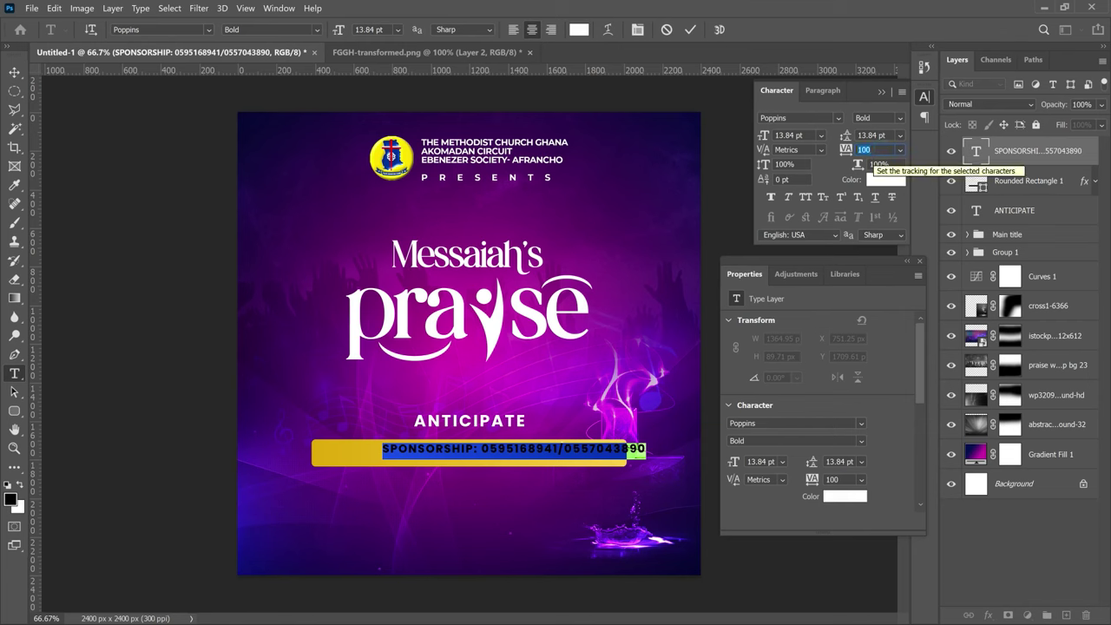
key(Return)
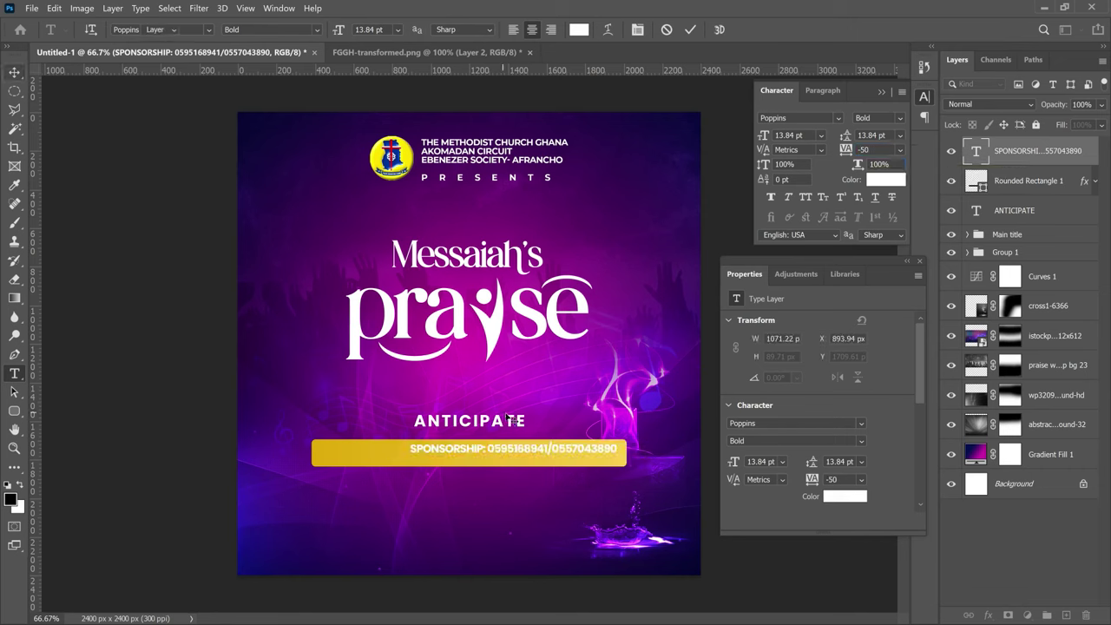
key(v)
key(ctrl+t)
drag(410, 459, 329, 467)
key(Return)
- Centre the sponsorship line horizontally on the canvas
key(ctrl+a)
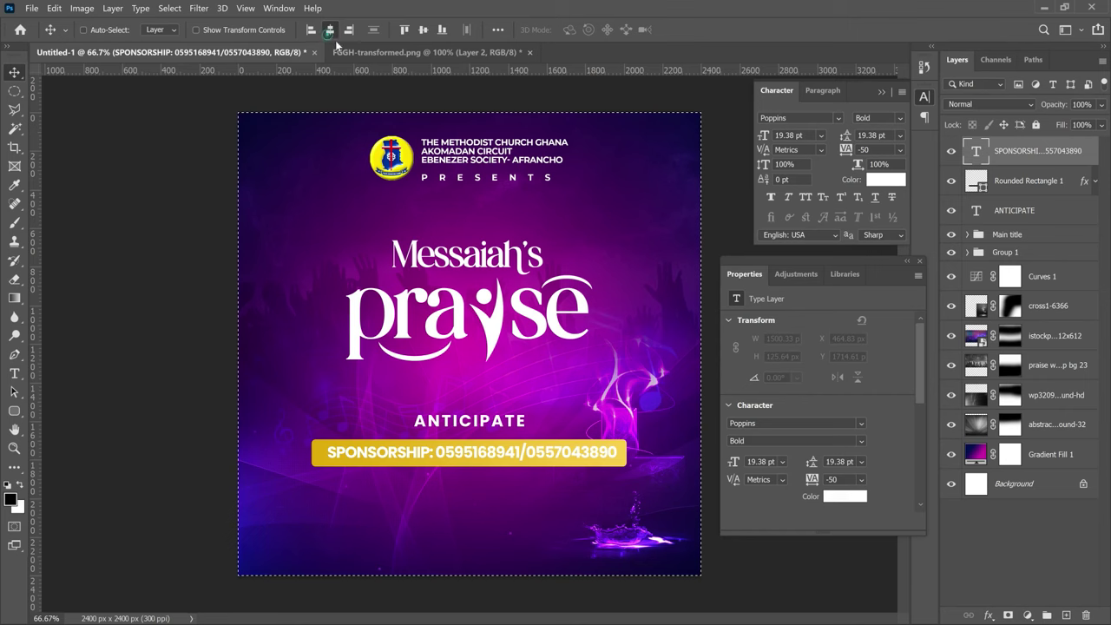
click(330, 30)
key(ctrl+d)
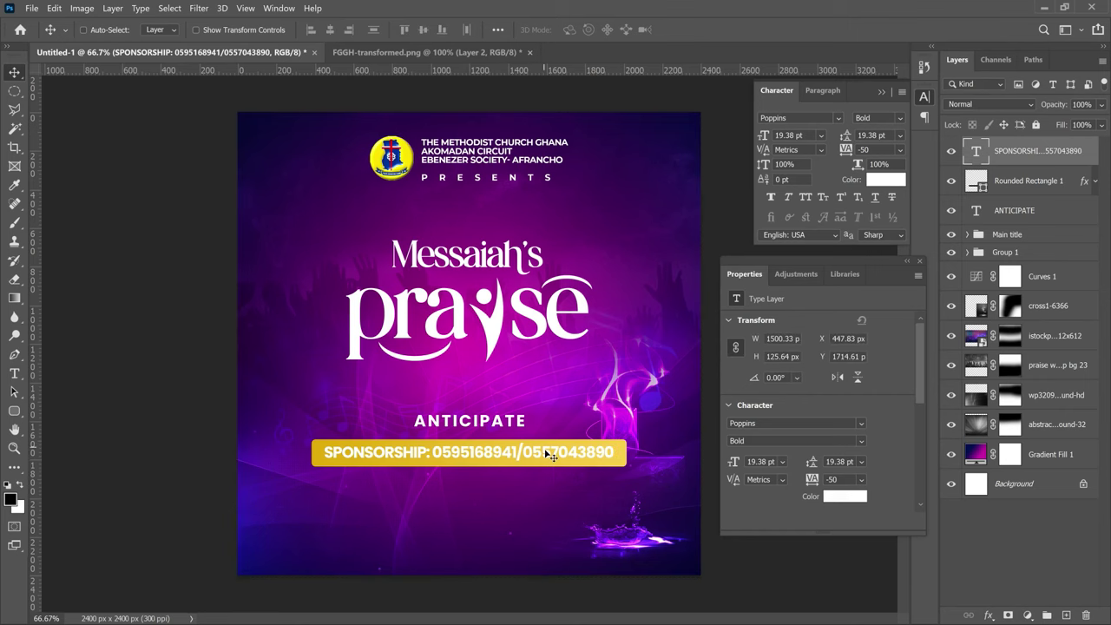
- Recolour the sponsorship line to dark navy #09012a
double_click(550, 456)
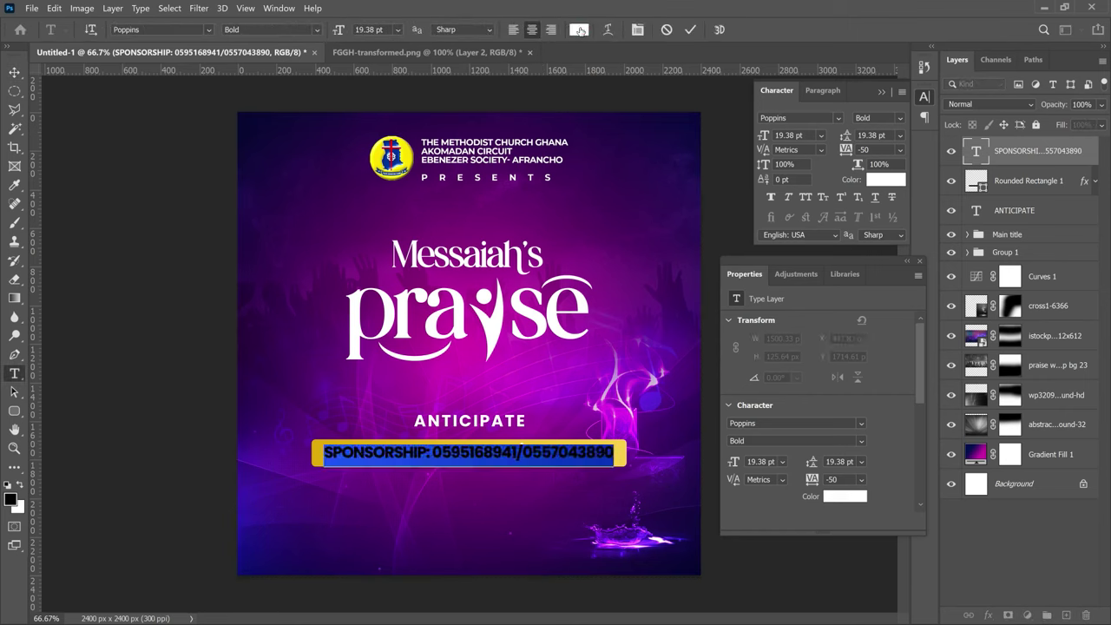
click(845, 496)
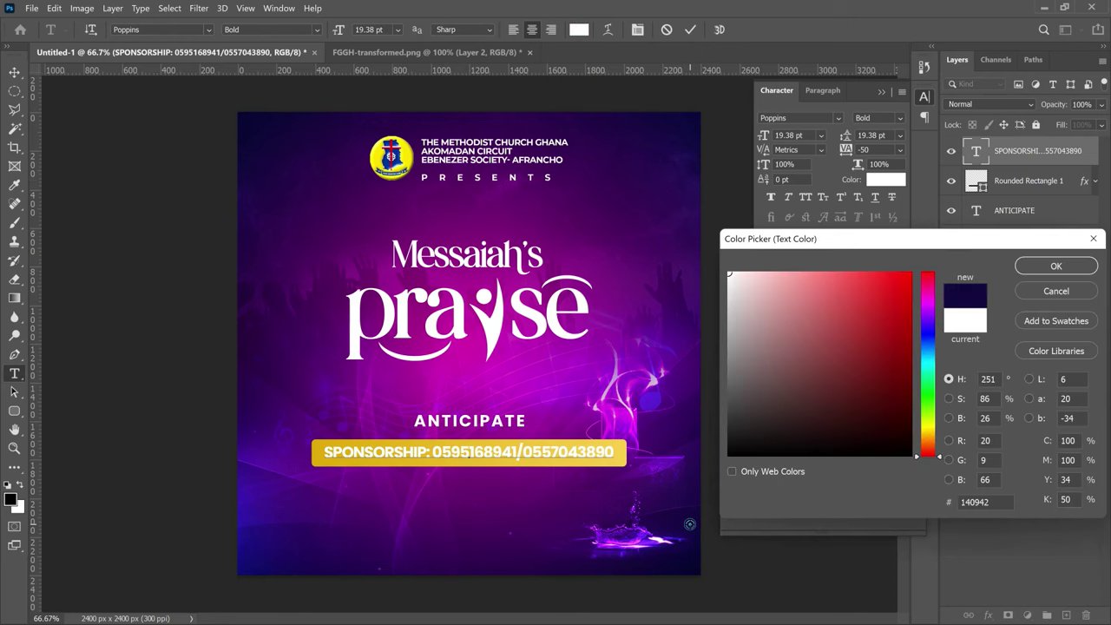
text(12083a)
drag(886, 414, 906, 426)
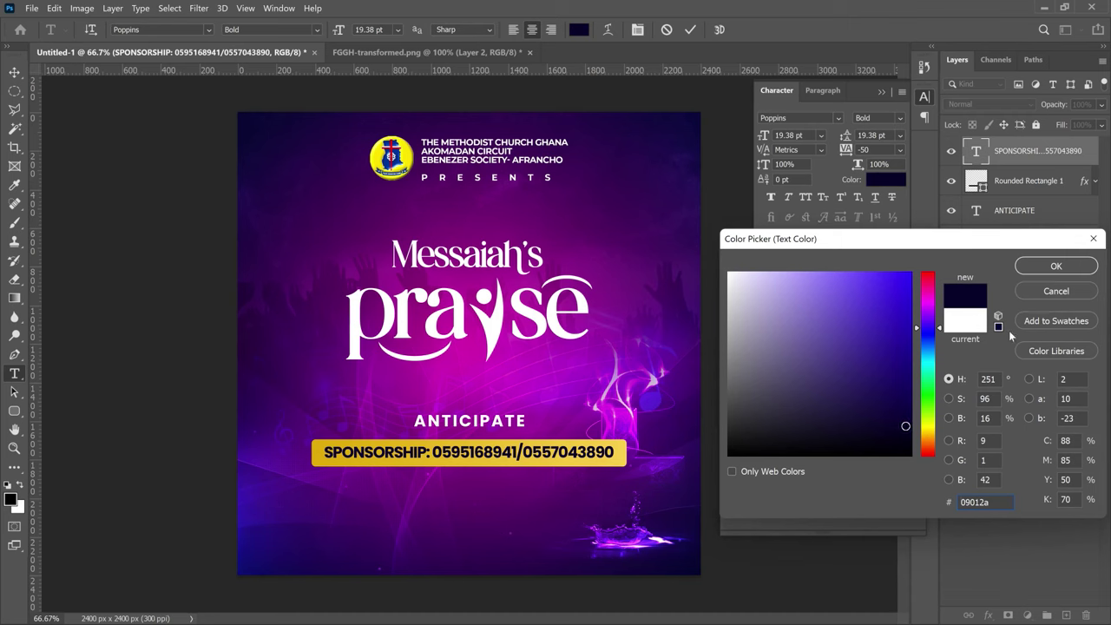
click(1054, 266)
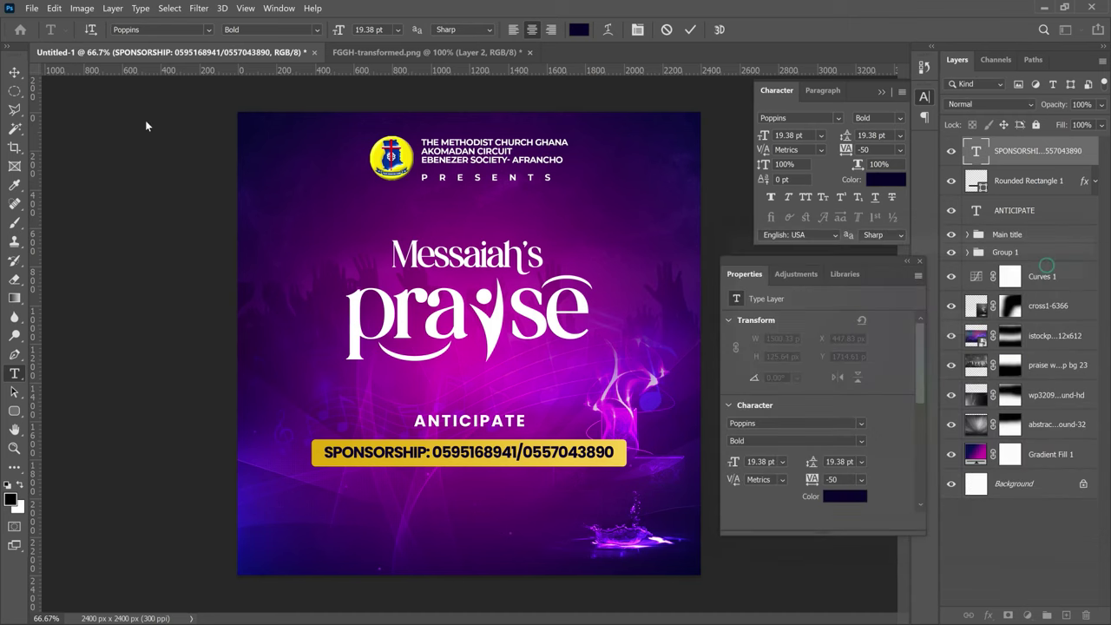
click(14, 68)
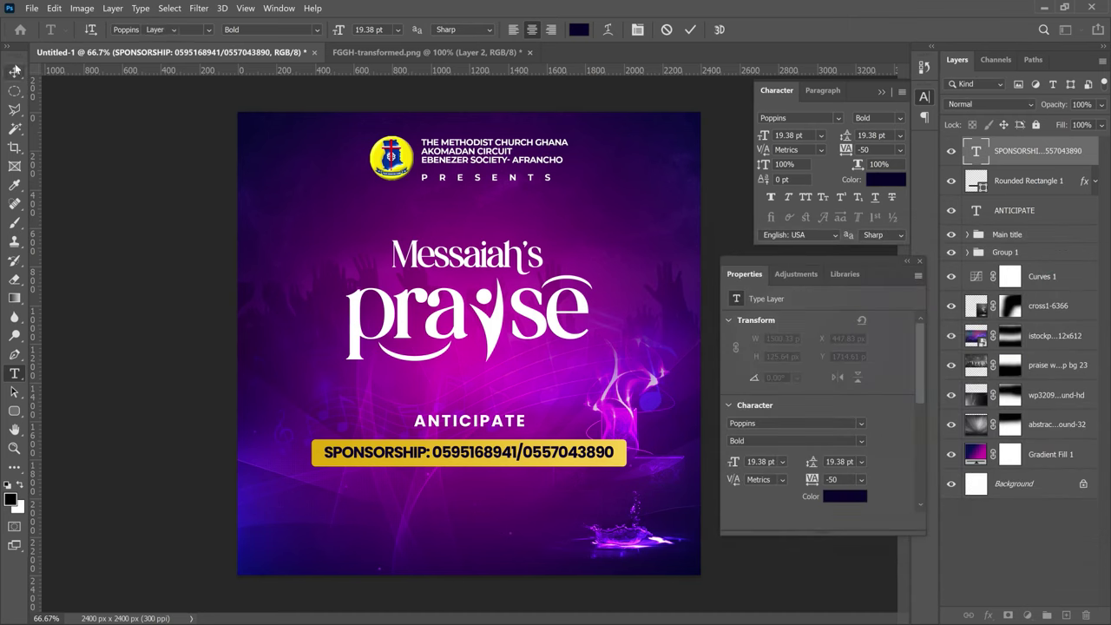
- Group "ANTICIPATE" with the gold bar and sponsorship line, and move both this group and the Main title group slightly down
shift+click(1025, 210)
key(ctrl+g)
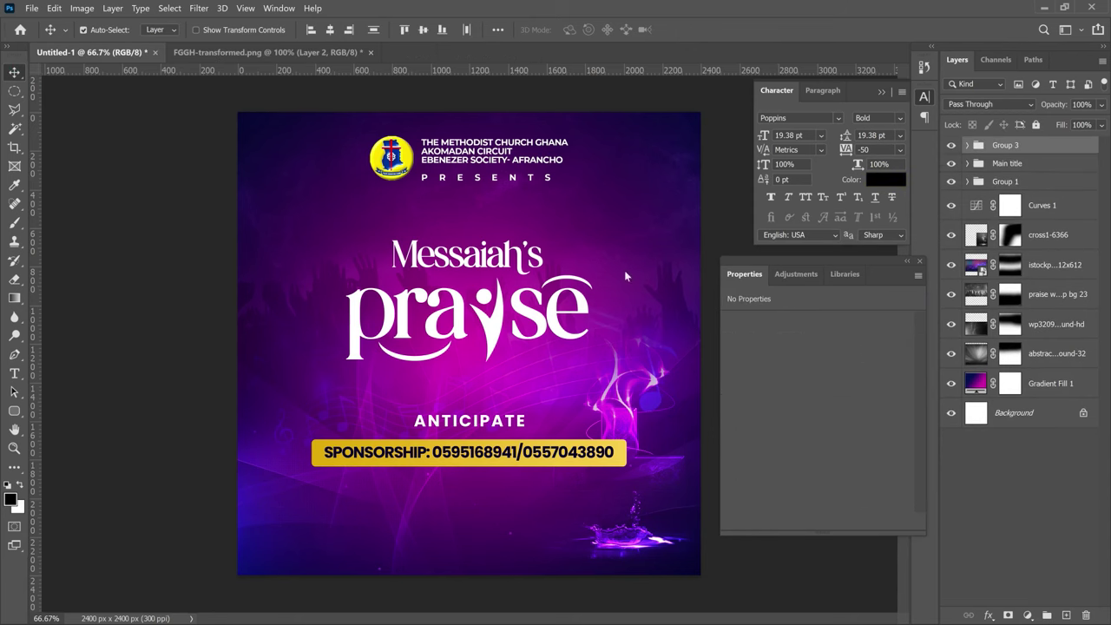
drag(558, 395, 561, 429)
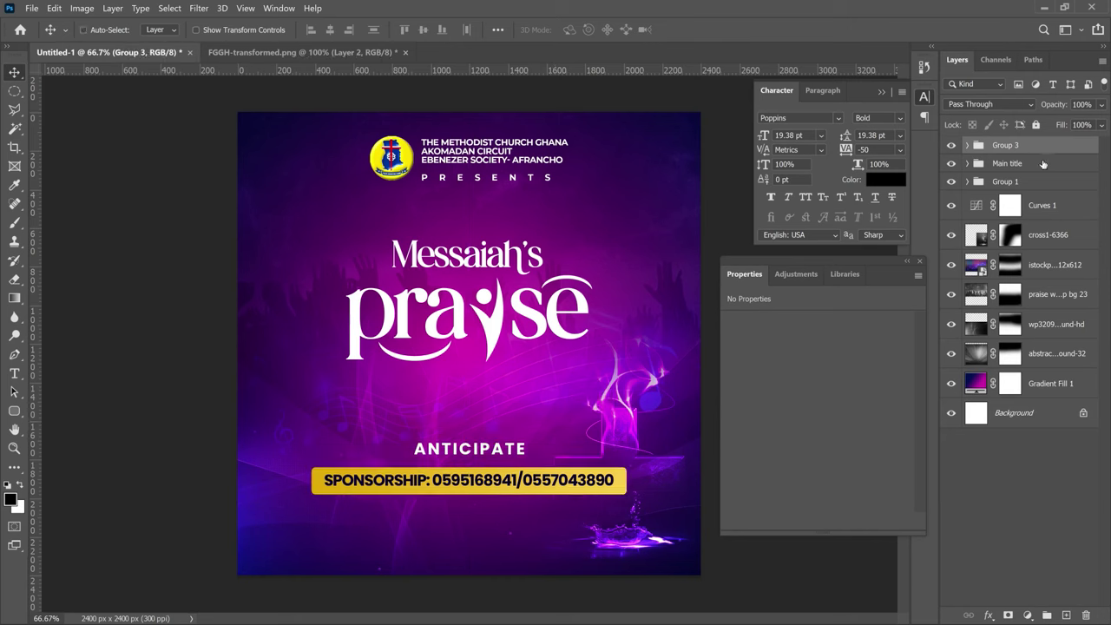
click(1042, 162)
drag(546, 248, 547, 252)
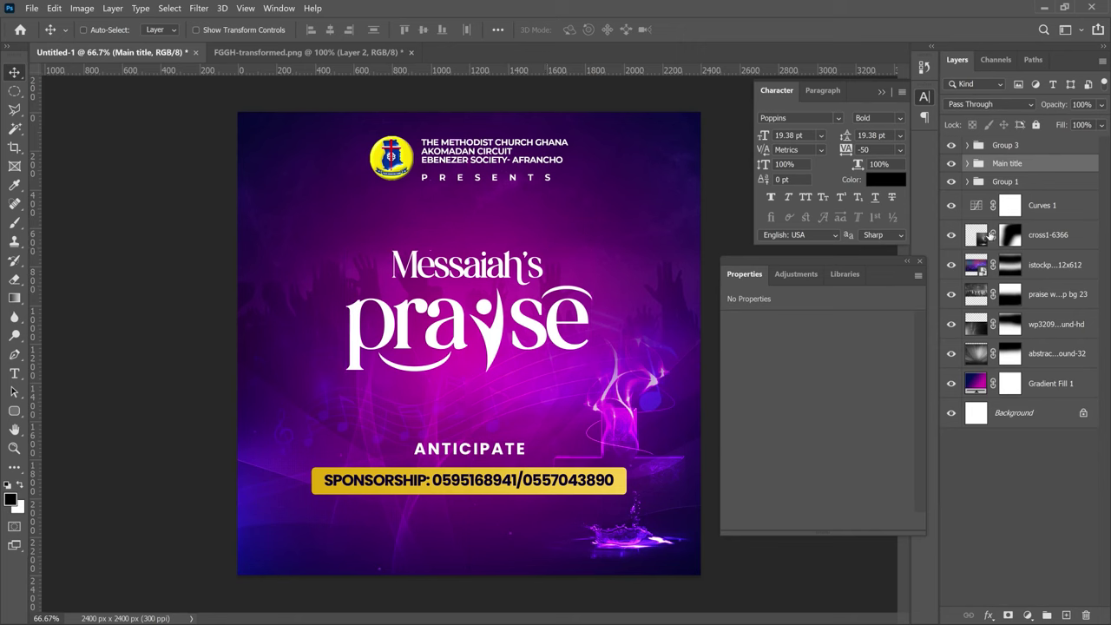
- Place the cyan ring image "pngwing.com - 2023-11-03T133239.787" as an embedded layer above Group 1 and enlarge it to about 303%
click(1006, 182)
click(31, 8)
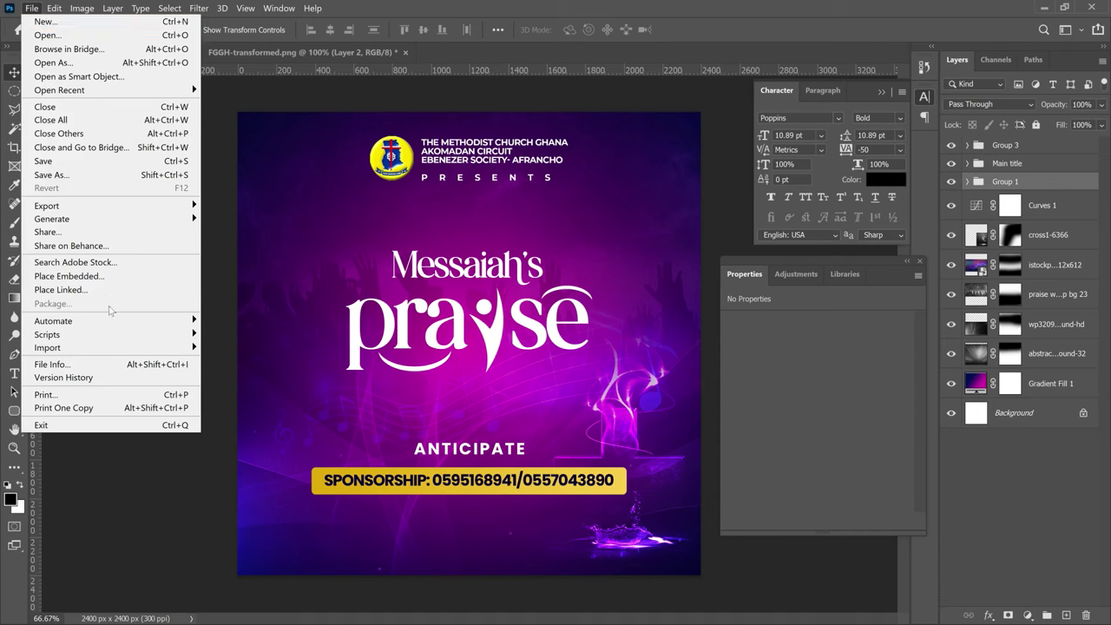
click(174, 279)
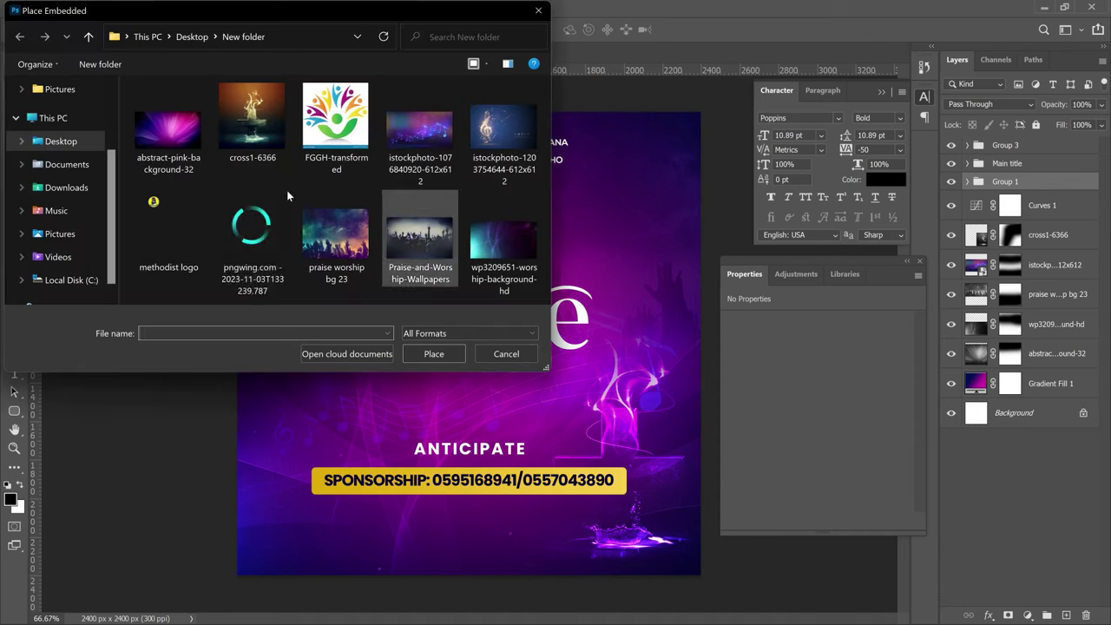
double_click(268, 241)
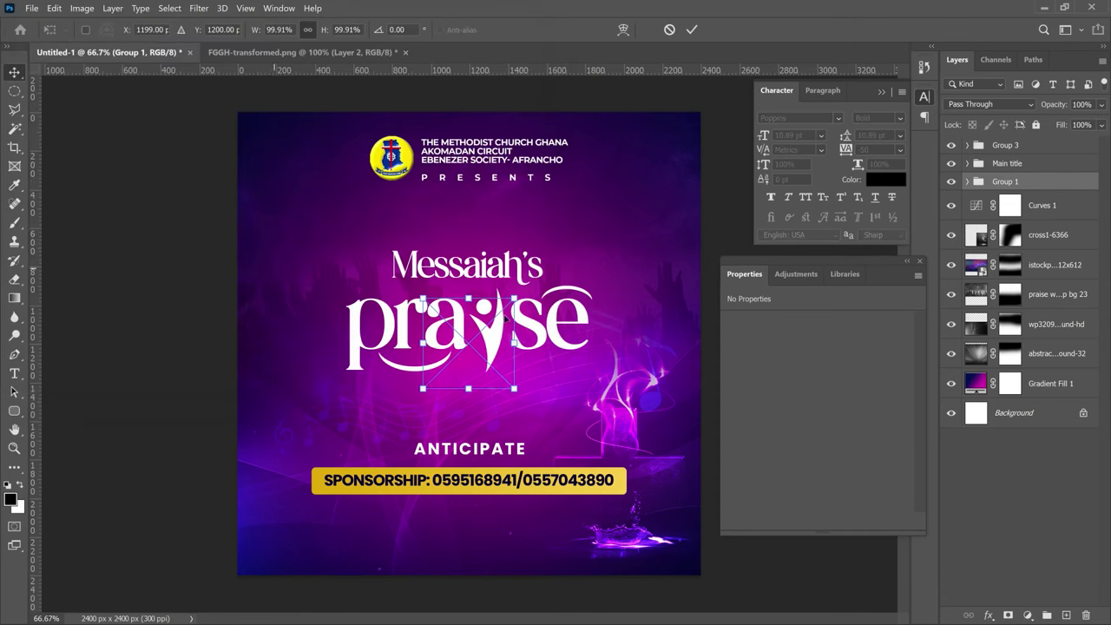
drag(515, 300, 786, 170)
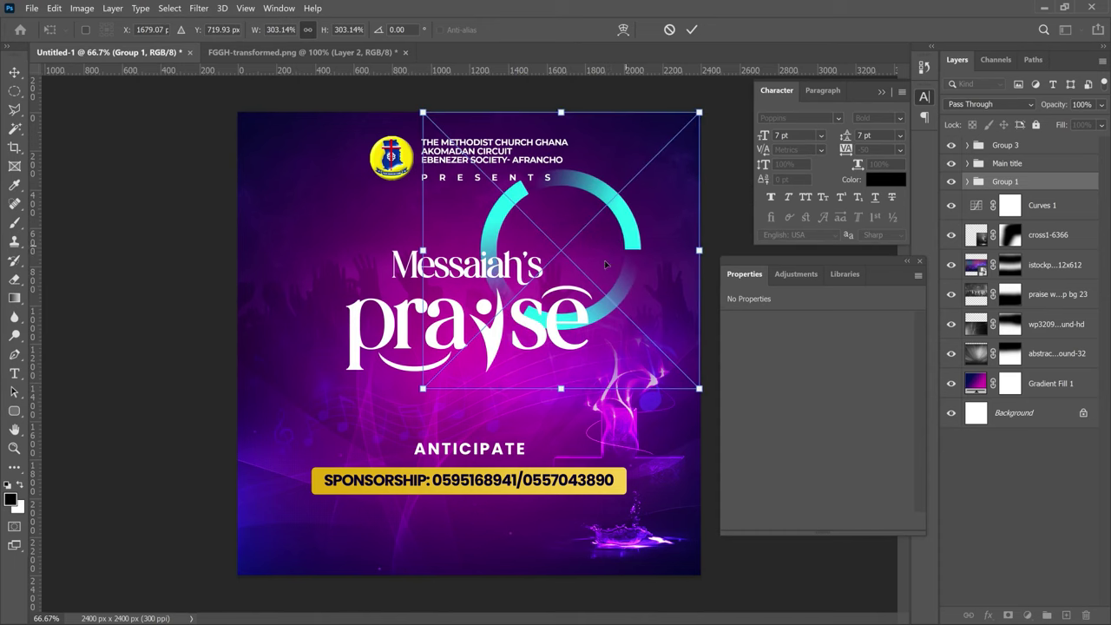
key(Return)
- Move the cyan ring behind the main title and scale it down slightly so it fits between the heading and "ANTICIPATE"
drag(539, 271, 582, 283)
key(Return)
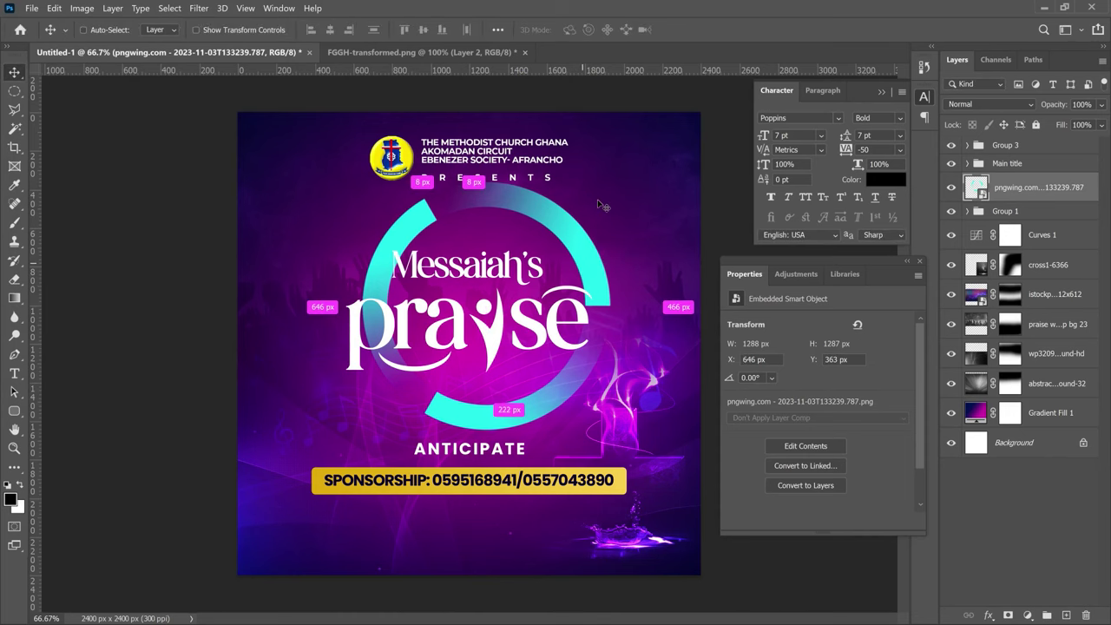
key(ctrl+t)
drag(701, 94, 670, 144)
key(Return)
- Nudge the Main title group slightly down within the ring
click(1016, 163)
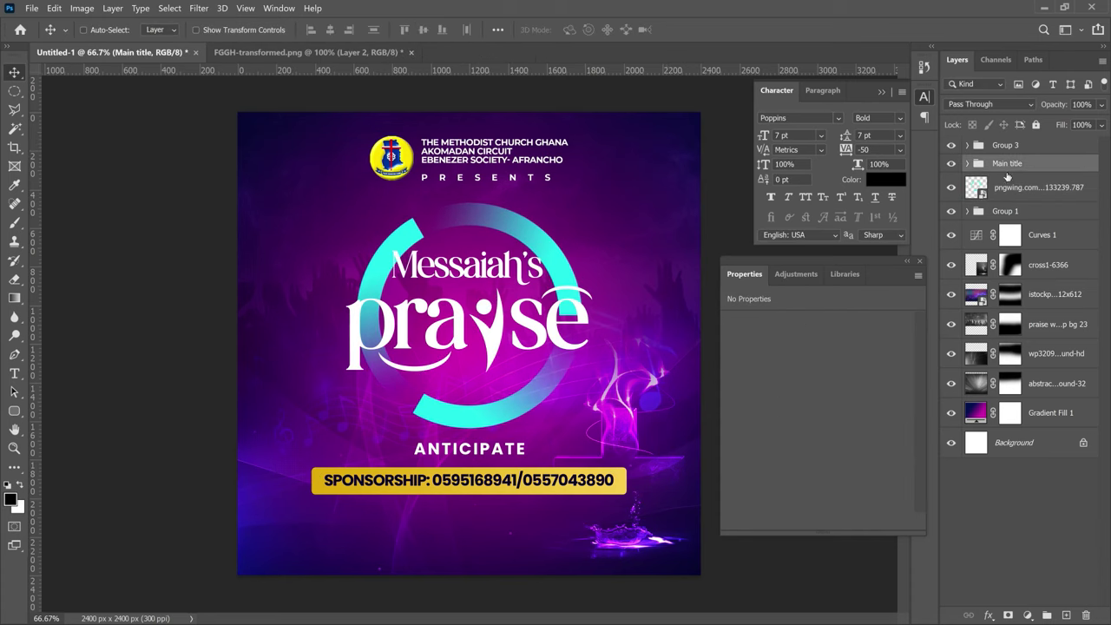
mouse_move(504, 277)
mouse_down()
mouse_move(502, 295)
mouse_move(506, 285)
mouse_up()
- Scale the "Messaiah's" text to about 89.7% (41.84 pt) and shift it slightly right above "praise"
right_click(513, 276)
click(557, 298)
key(ctrl+t)
drag(541, 250, 526, 257)
key(Return)
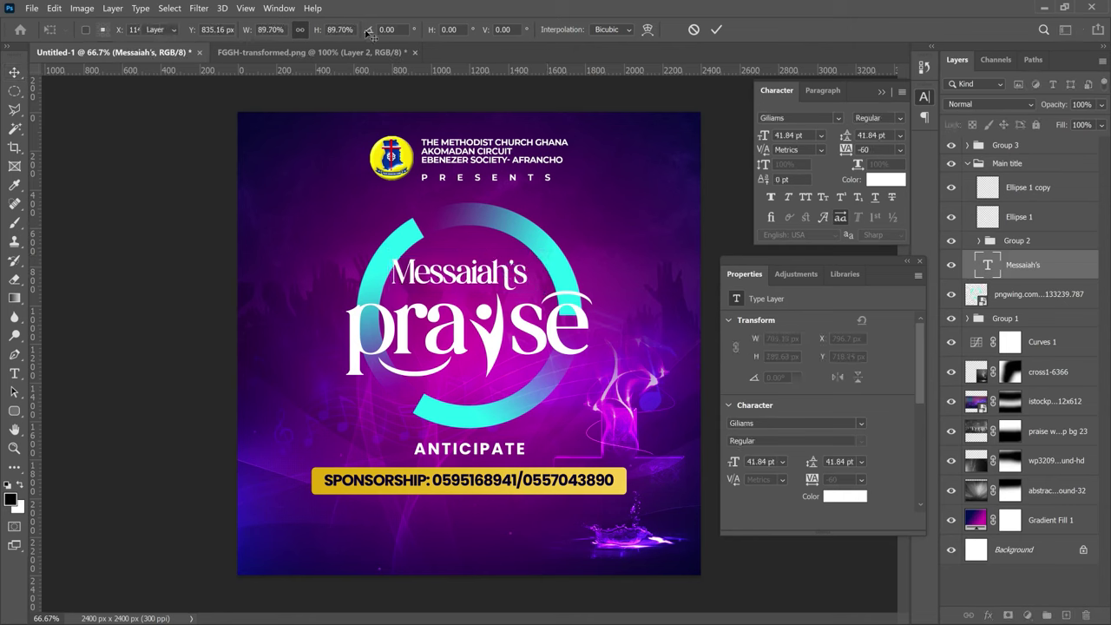
drag(492, 252, 502, 253)
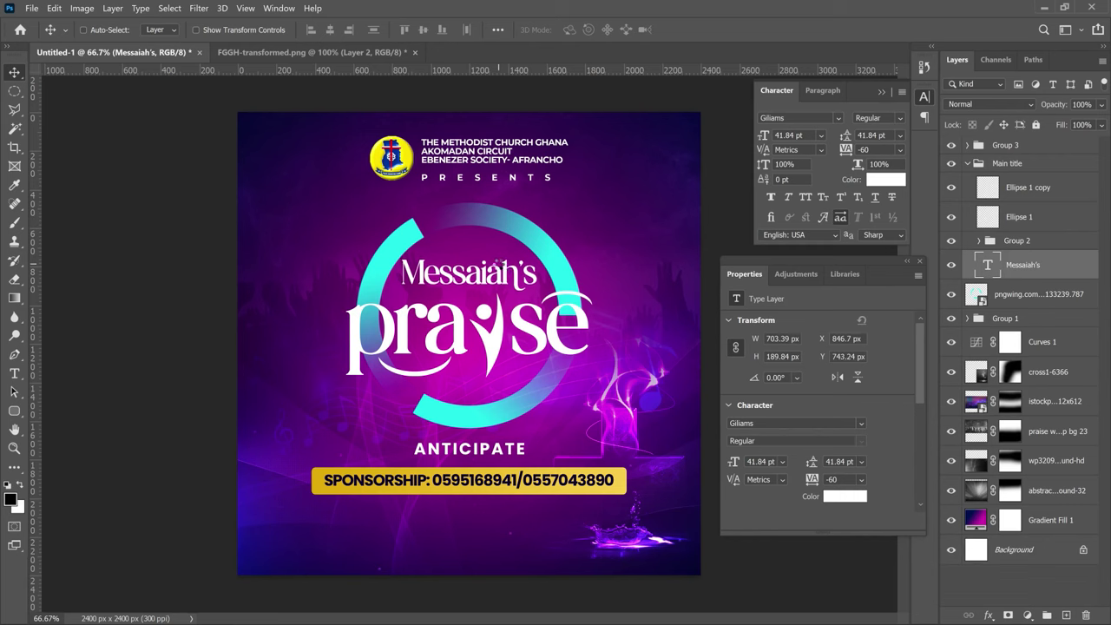
- Shift Group 3, the "ANTICIPATE" text with the gold sponsorship bar, slightly down below the ring
click(969, 163)
click(1007, 145)
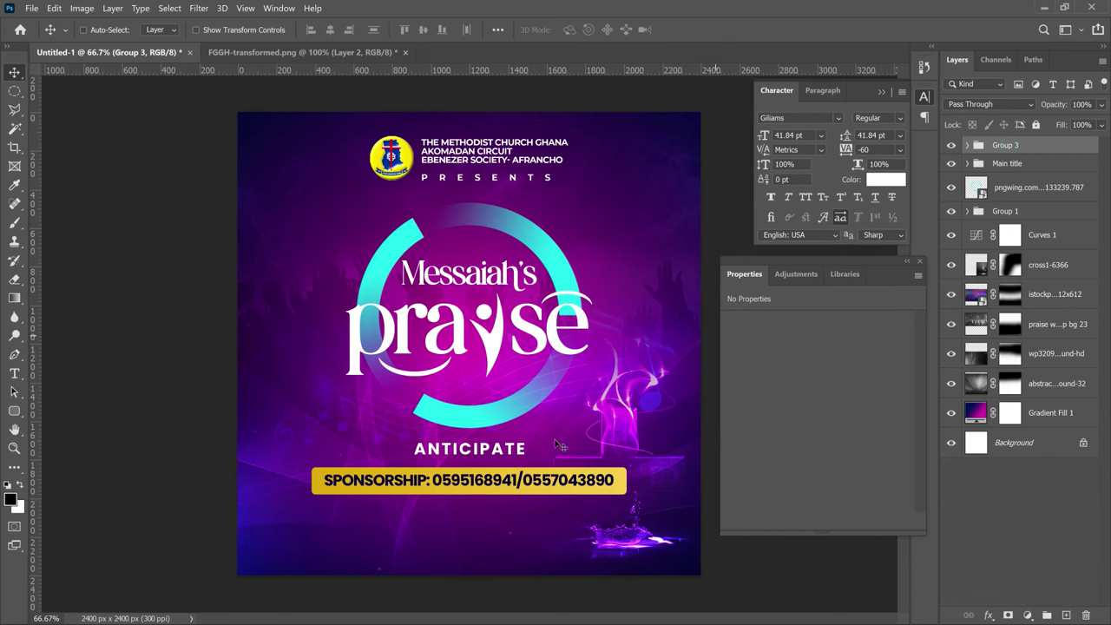
drag(541, 423, 542, 434)
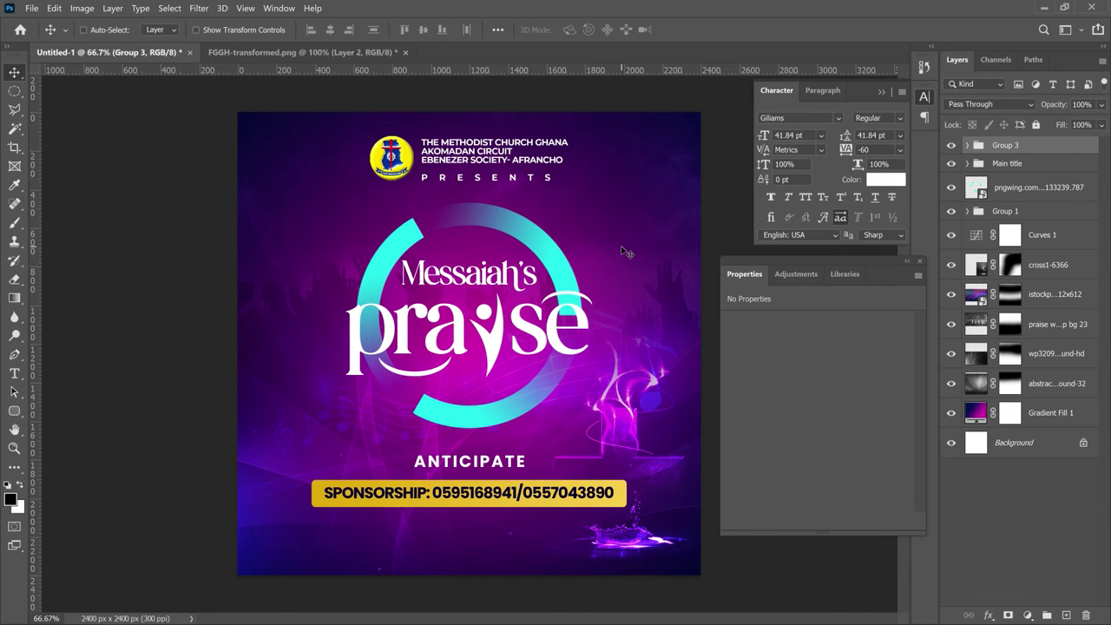
- Apply a Gaussian Blur with a 10-pixel radius to the "praise worship bg 23" background layer
right_click(615, 157)
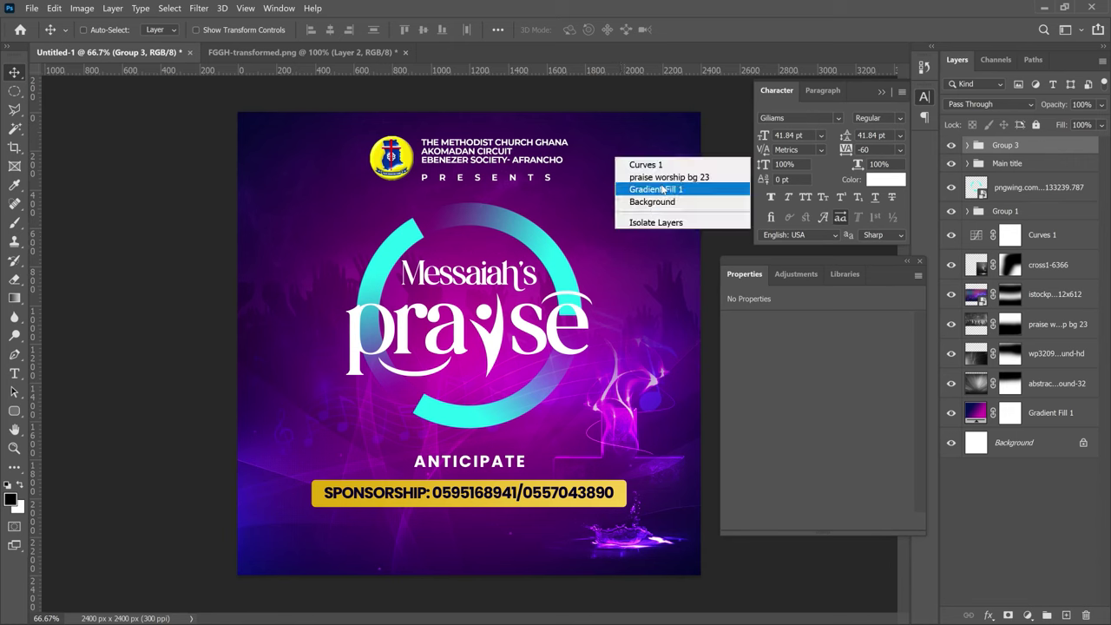
click(669, 177)
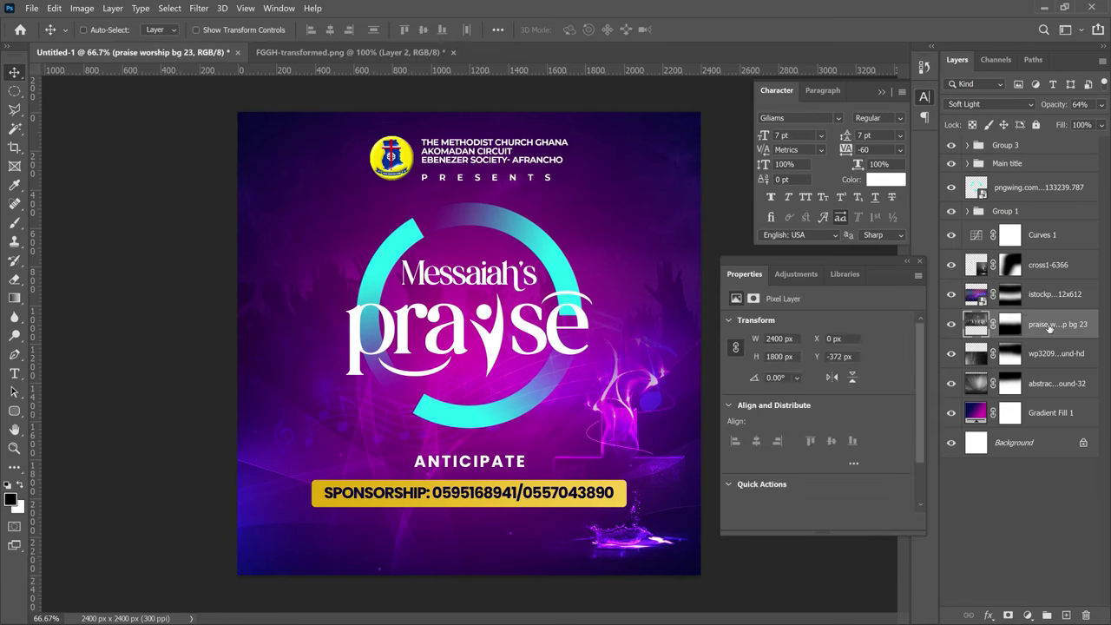
click(196, 9)
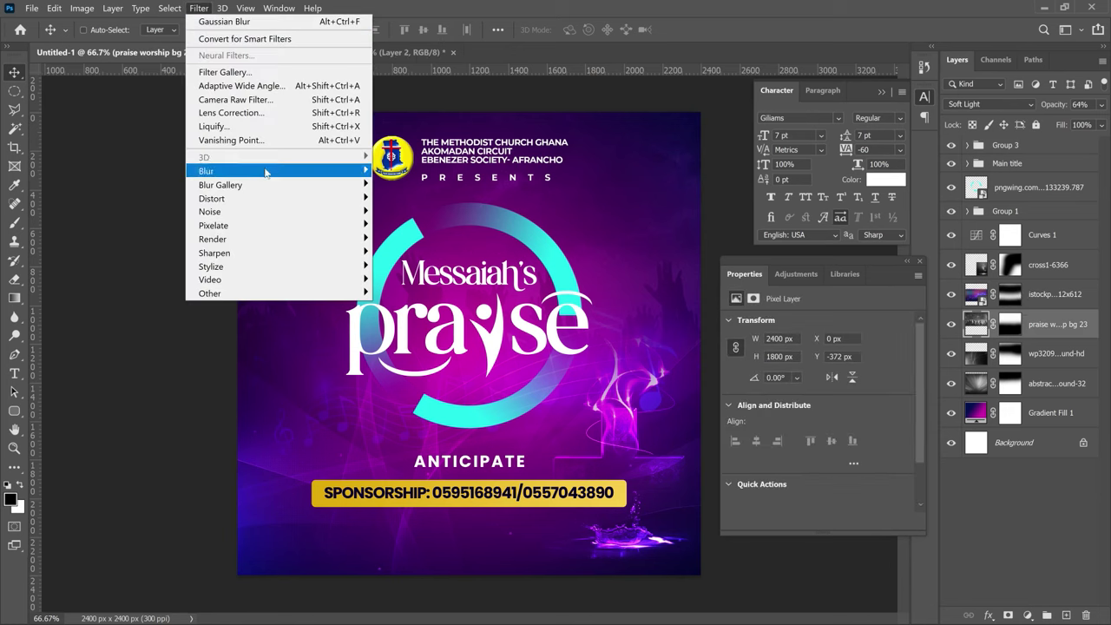
mouse_move(348, 170)
click(436, 228)
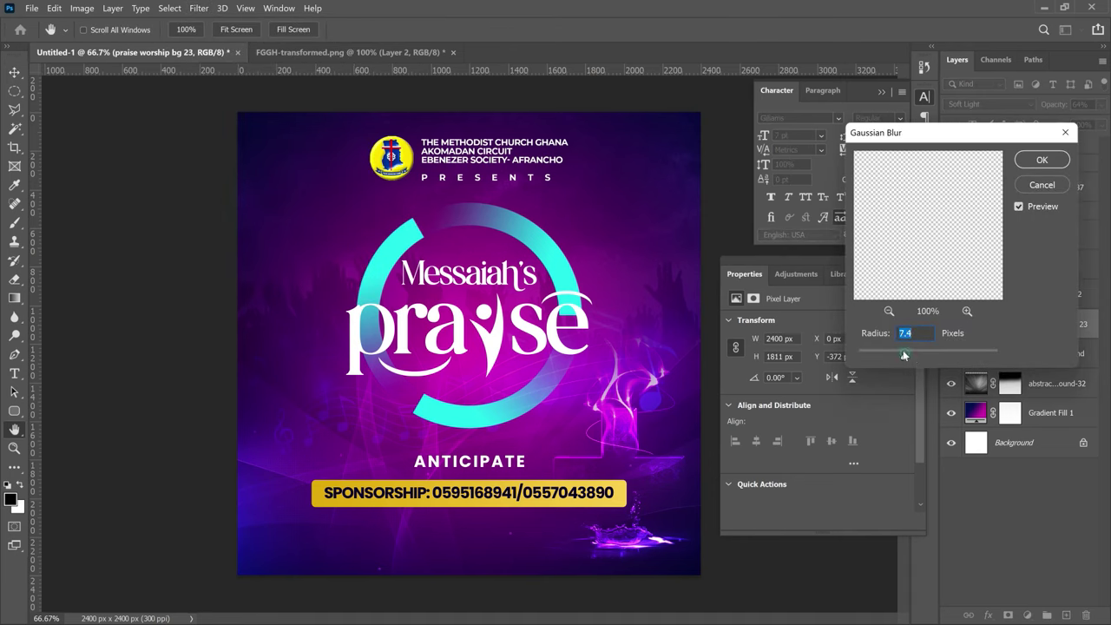
drag(904, 356, 915, 355)
drag(915, 356, 911, 360)
click(914, 357)
text(10)
click(1046, 163)
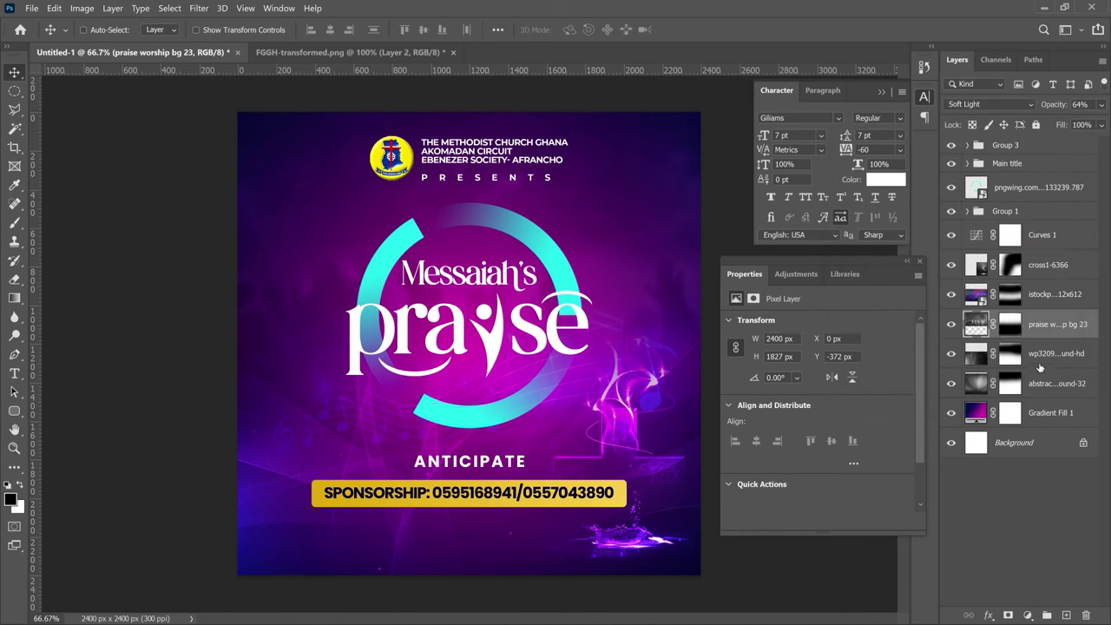
- Blur the "wp3209651-worship-background-hd" layer with a Gaussian Blur radius of 10 pixels
click(1047, 361)
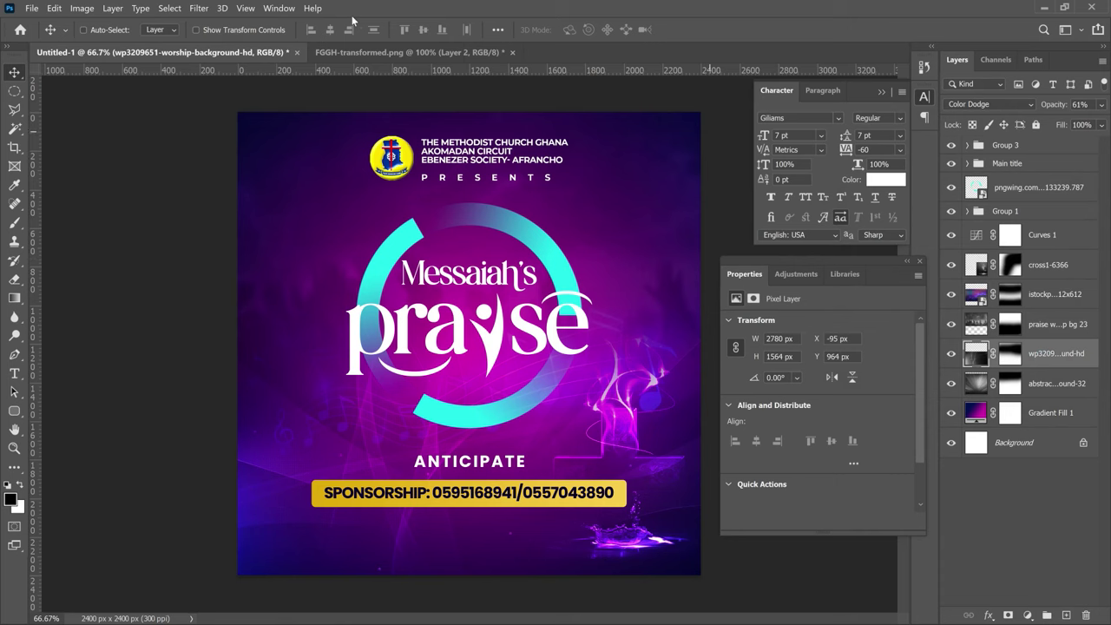
click(199, 8)
mouse_move(309, 176)
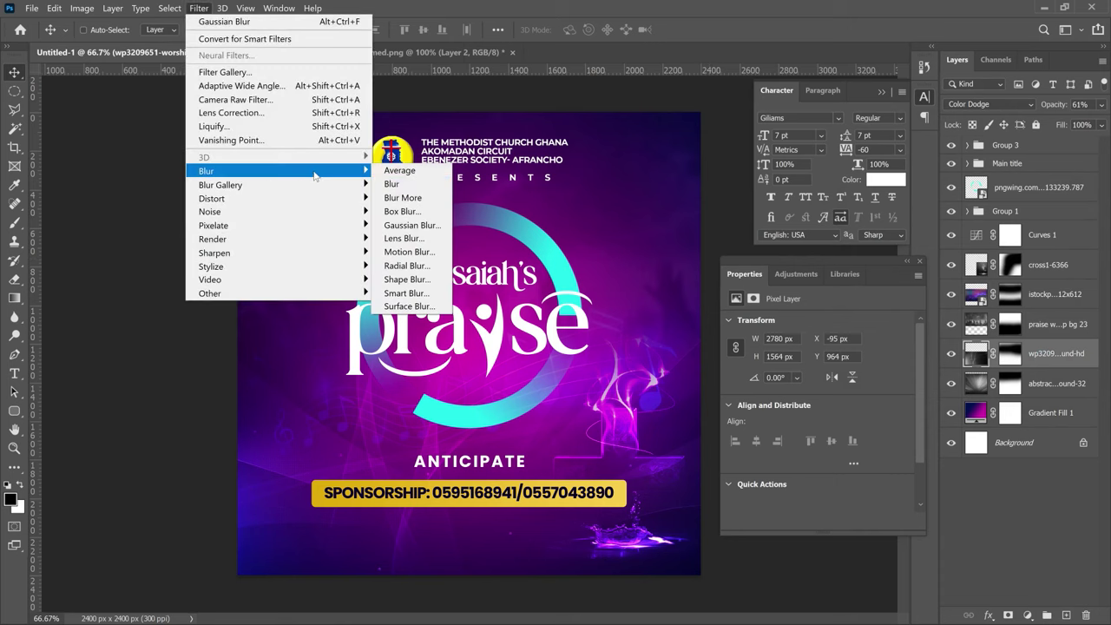
click(408, 225)
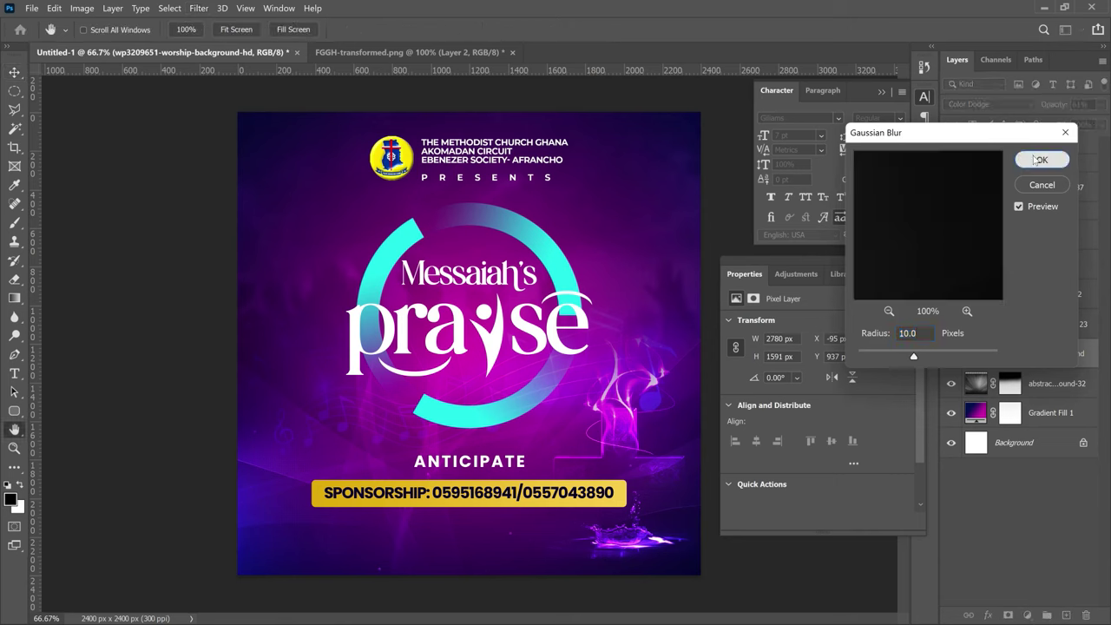
click(1041, 158)
- Apply Gaussian Blur to the "abstract-pink-background-32" layer, keeping the same radius as for the other background images
click(1041, 386)
click(199, 8)
mouse_move(309, 176)
click(409, 225)
click(1043, 160)
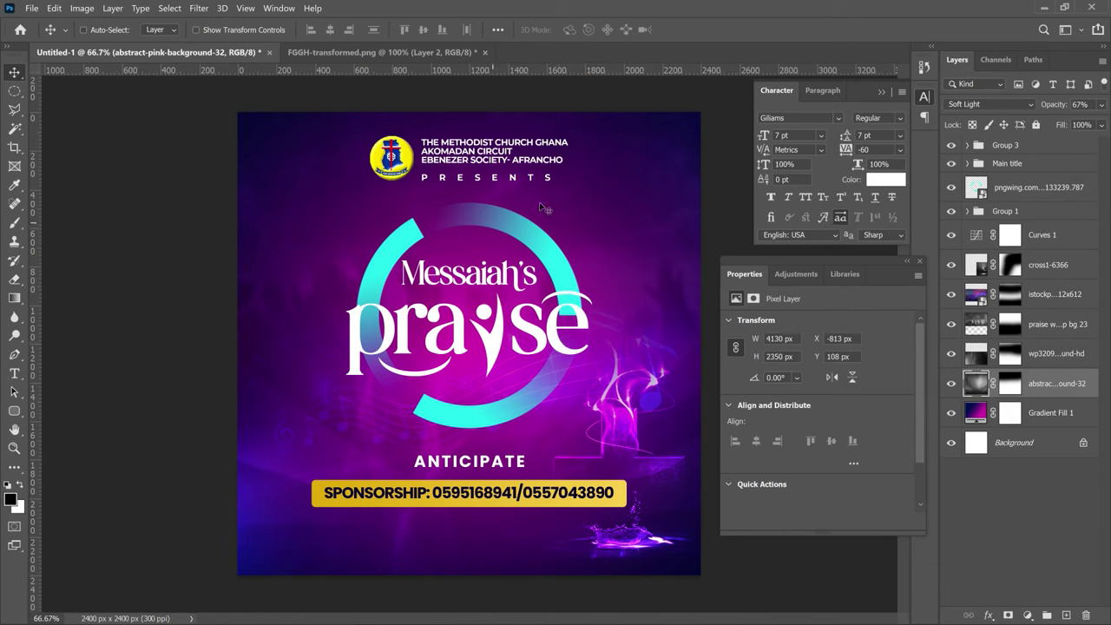
- Rasterize the cyan ring layer and recolor it to orange-gold with a Hue/Saturation hue of -147
right_click(544, 247)
click(573, 255)
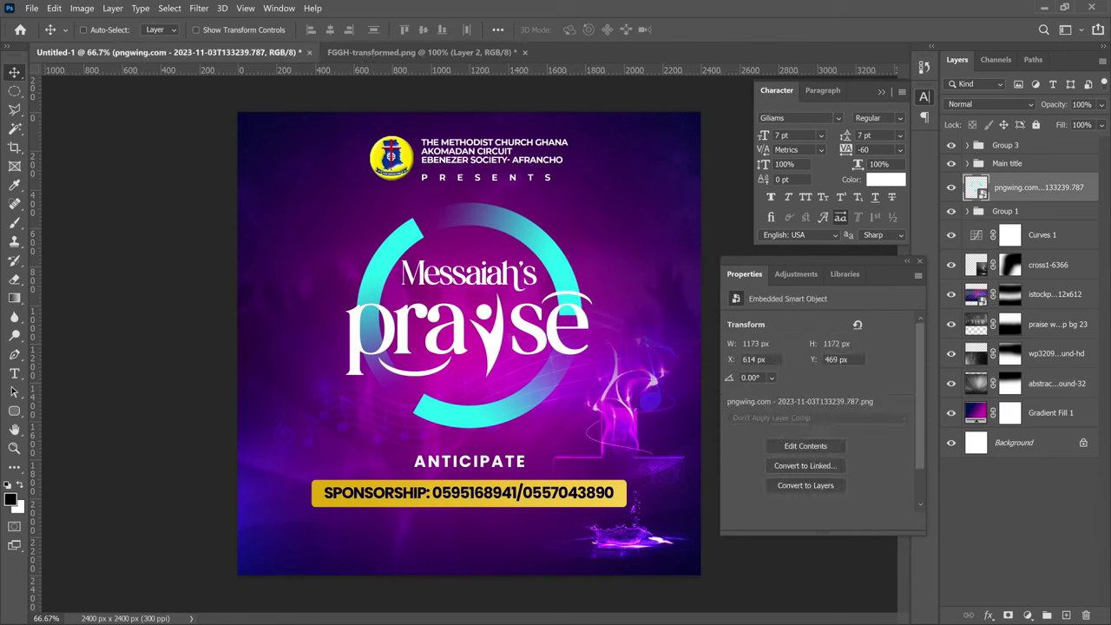
right_click(1048, 196)
click(890, 289)
key(ctrl)
key(ctrl+u)
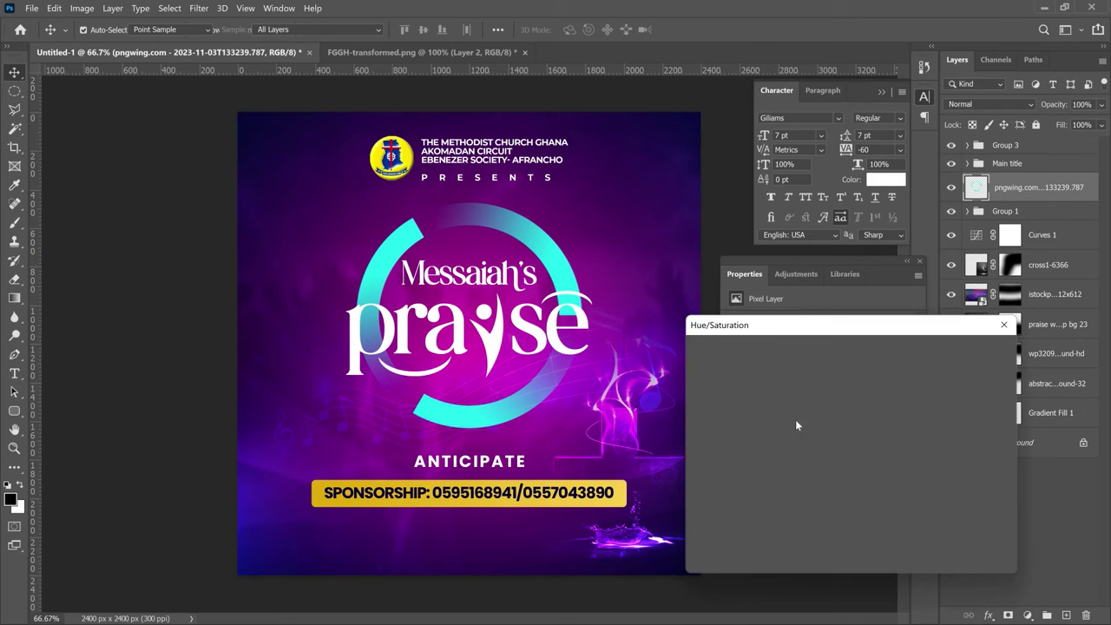
drag(817, 426, 756, 424)
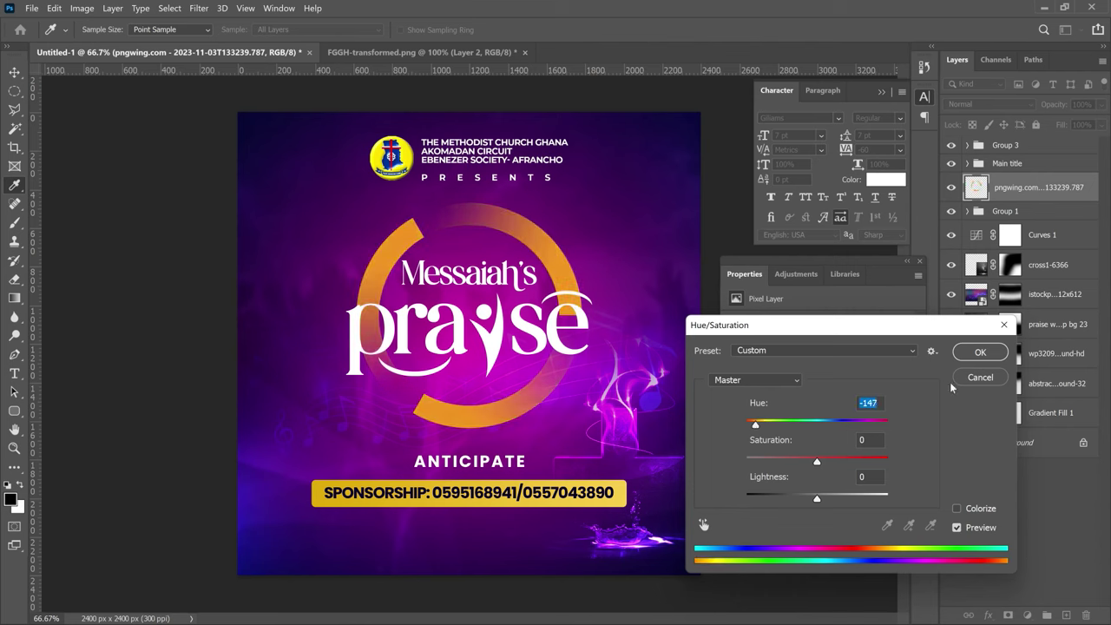
click(978, 352)
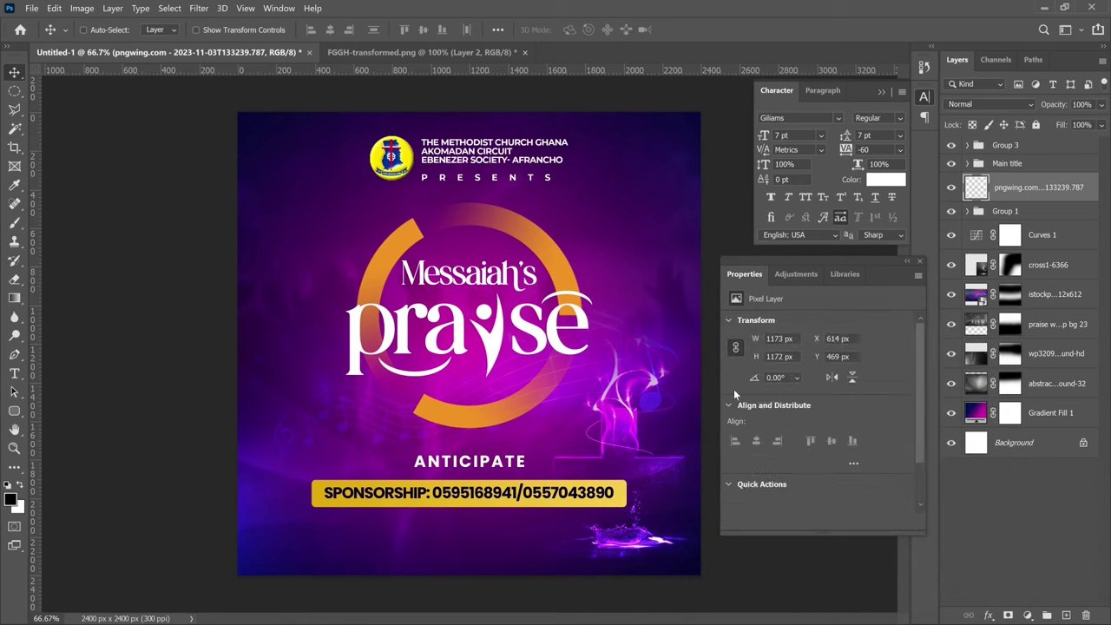
- Add a Hue/Saturation adjustment layer above Curves 1 with hue +13 and saturation +15
click(1010, 234)
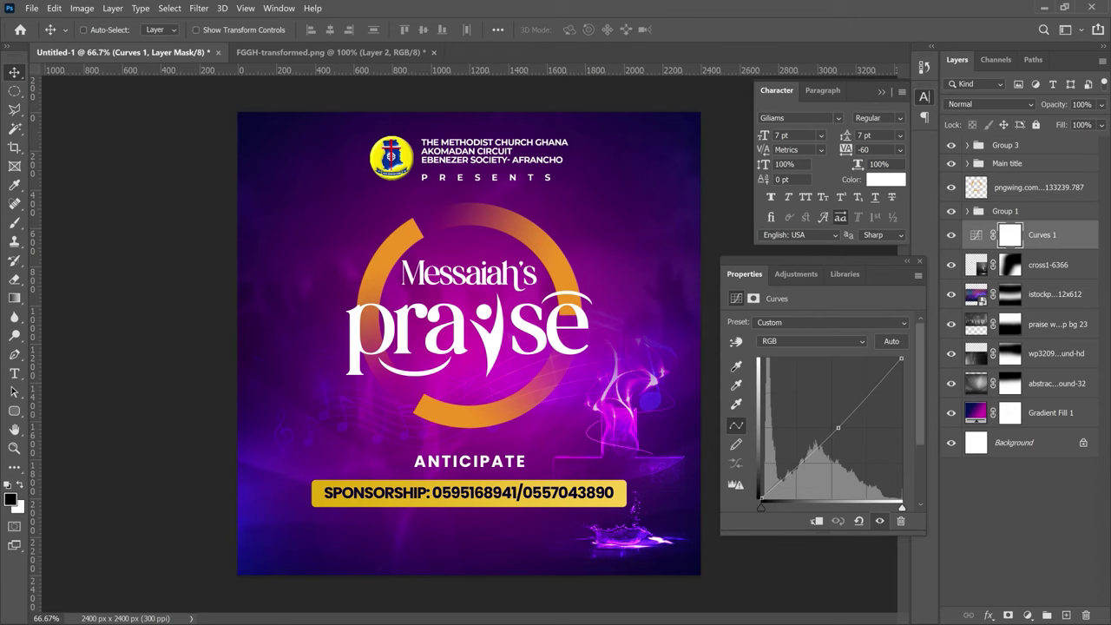
click(1027, 616)
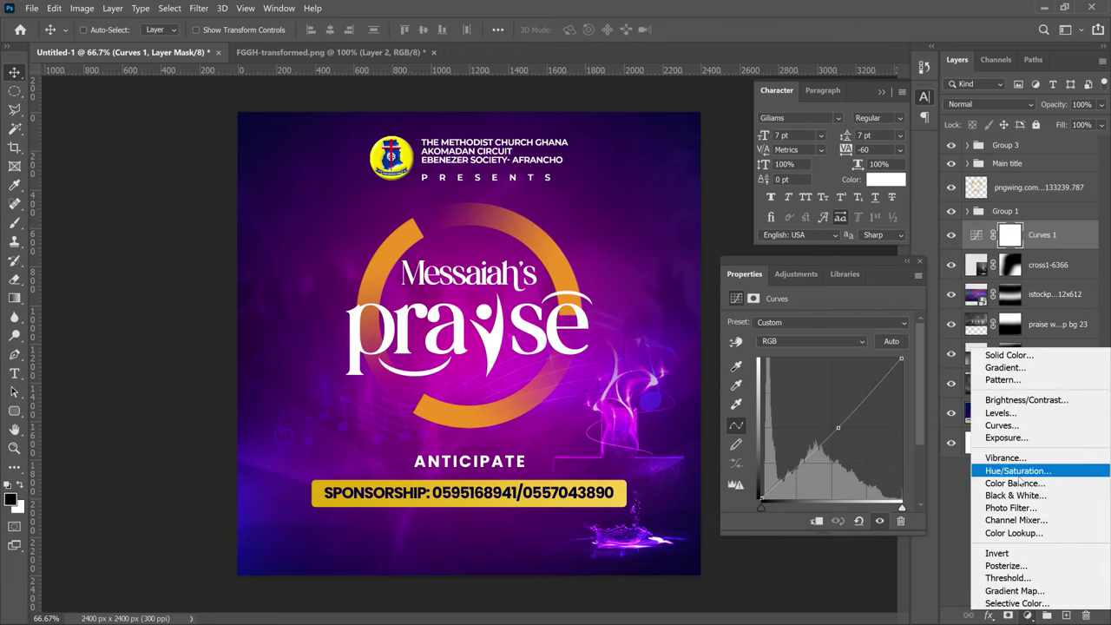
click(1007, 471)
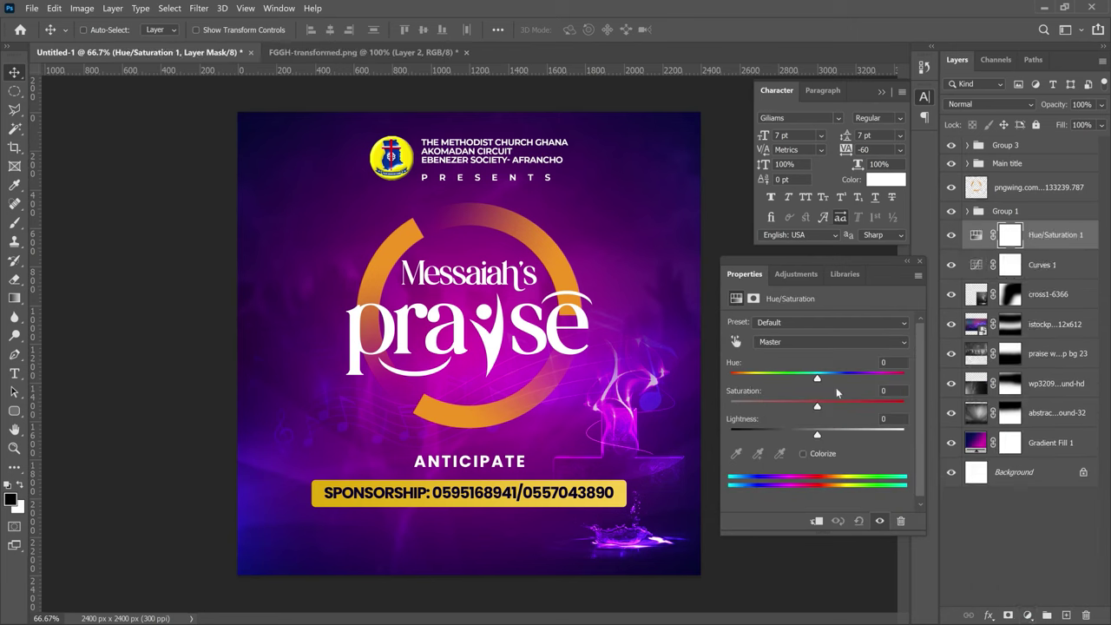
click(835, 379)
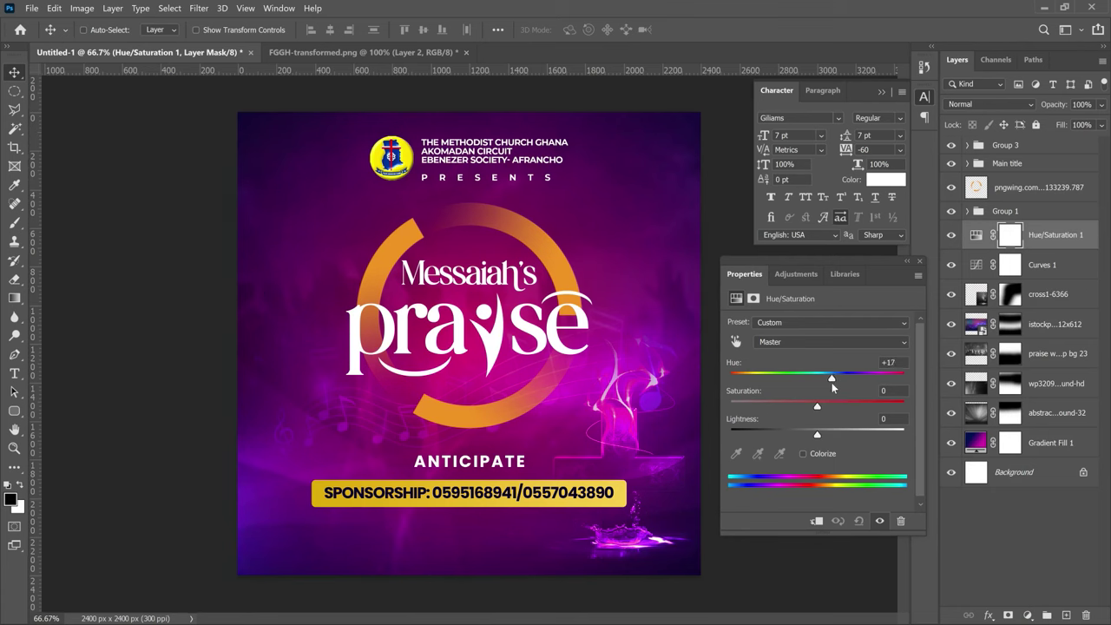
click(828, 382)
drag(817, 406, 832, 407)
- Compare the whole flyer with and without the Hue/Saturation 1 adjustment layer
key(z)
alt+click(602, 352)
click(602, 352)
alt+click(602, 352)
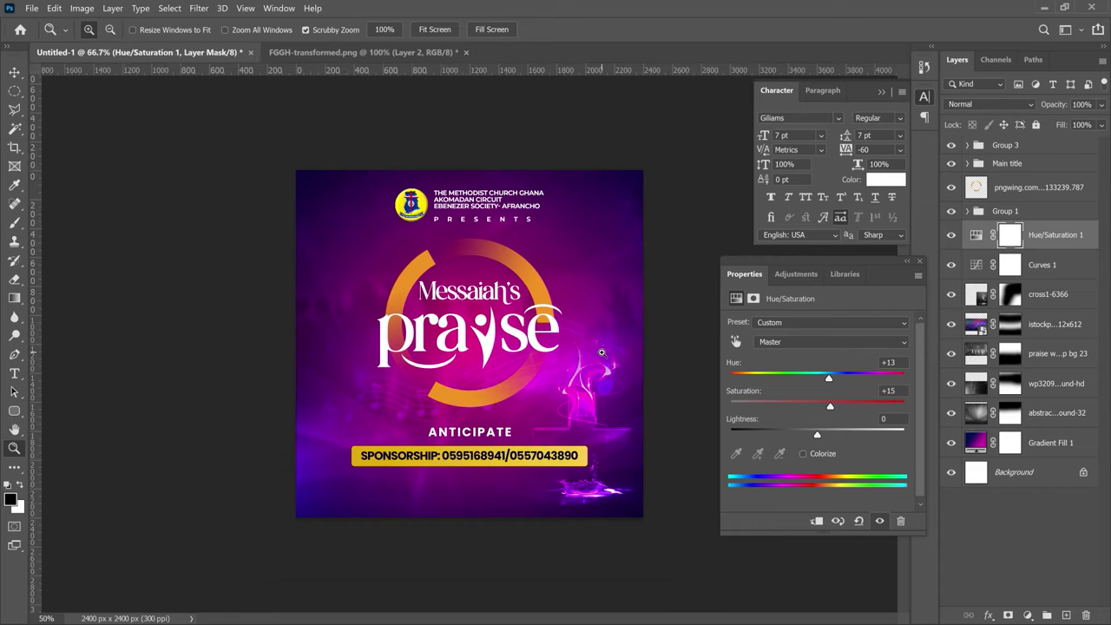
click(952, 235)
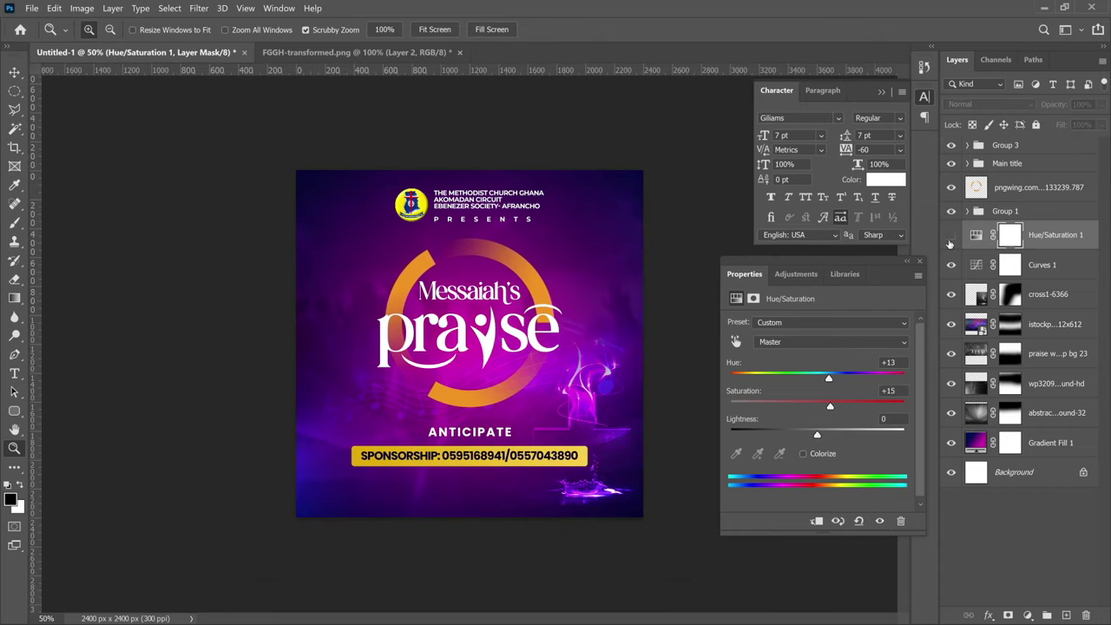
click(951, 241)
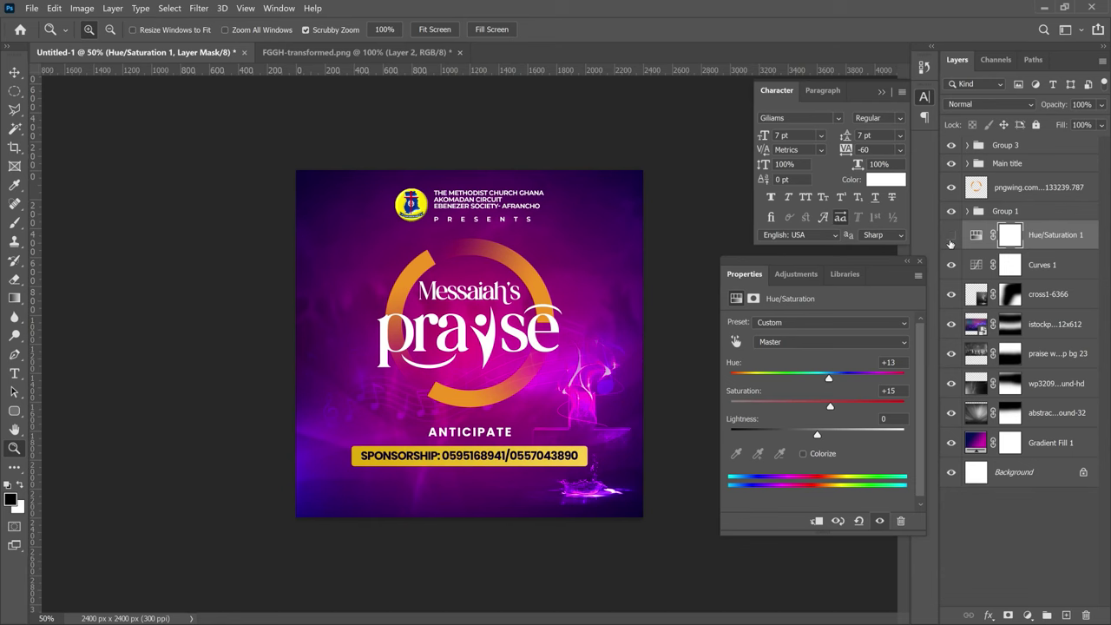
click(951, 242)
click(951, 238)
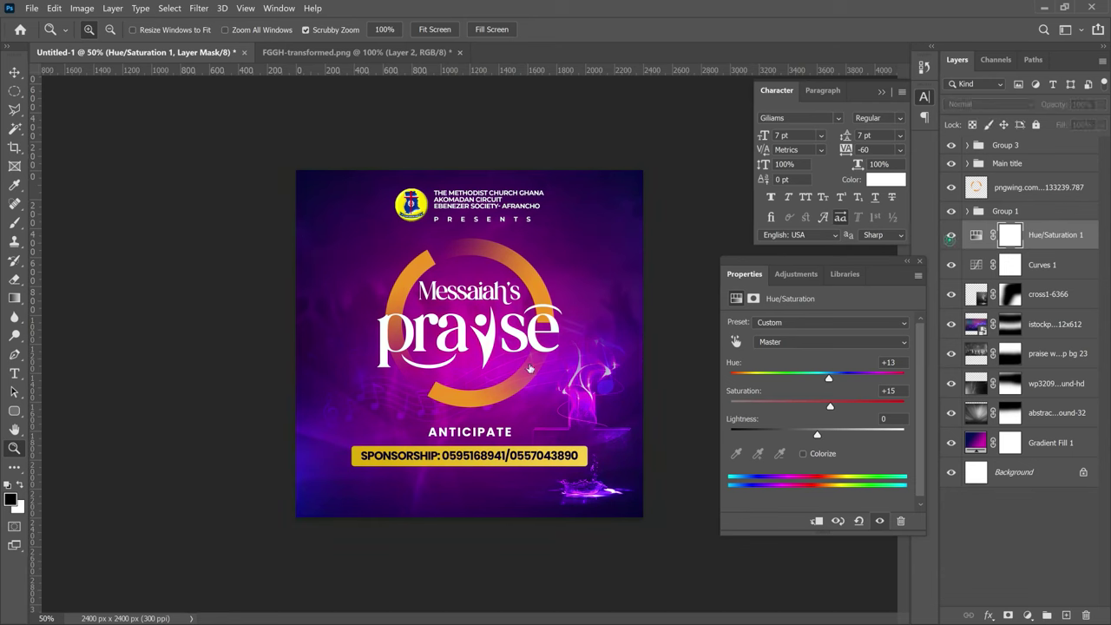
click(424, 324)
alt+click(425, 324)
- Pull the midpoint of the Curves 1 adjustment slightly down to darken the background, and compare the flyer with and without it
ctrl+click(471, 357)
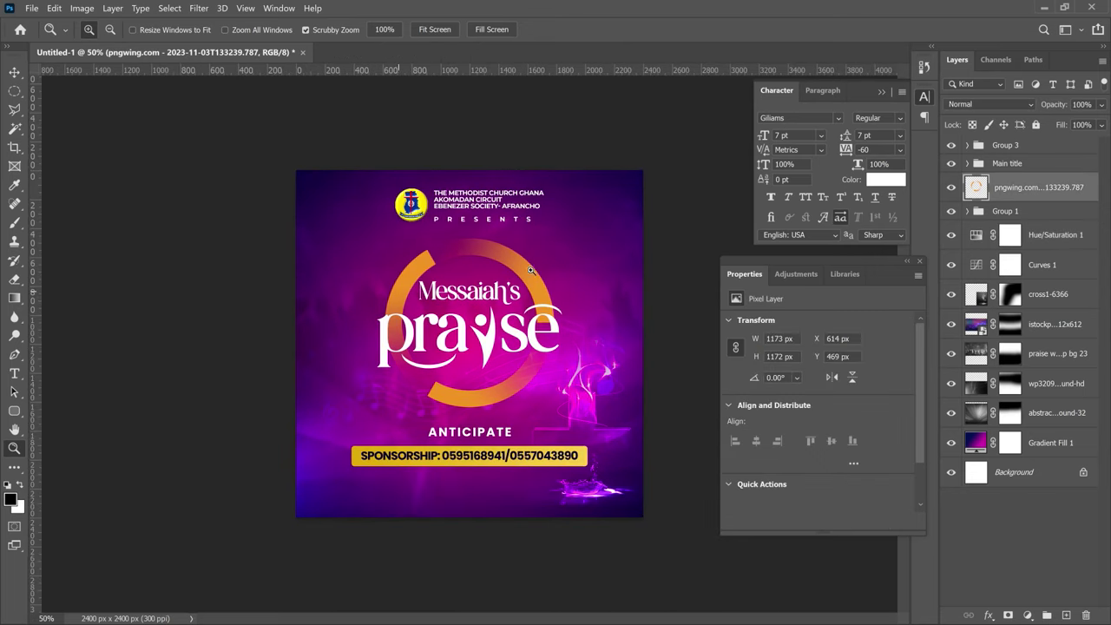
click(1010, 270)
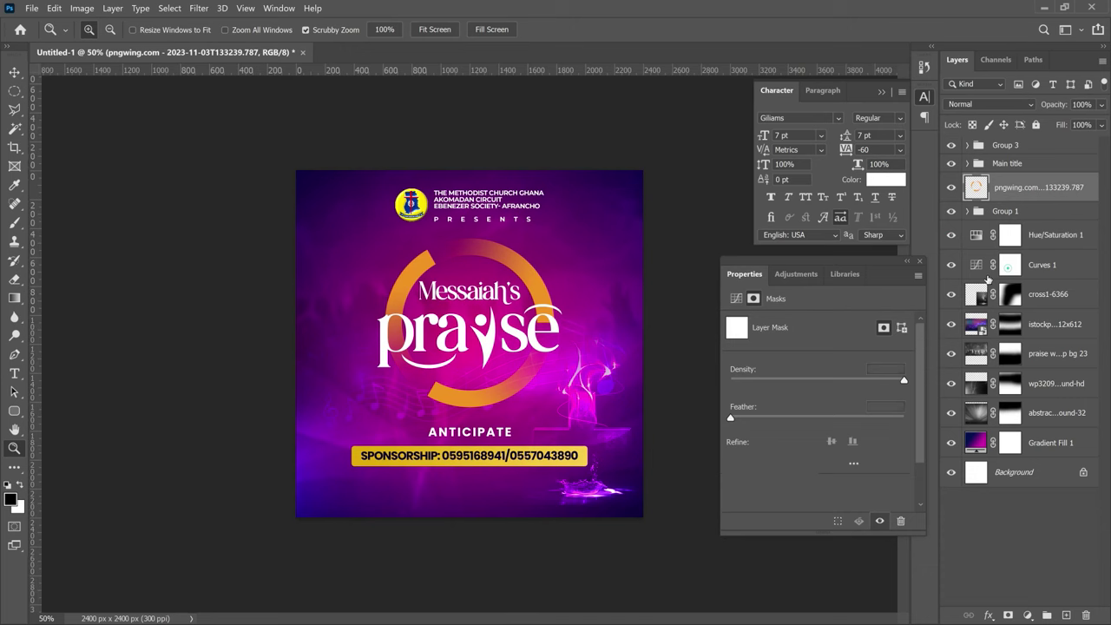
click(978, 265)
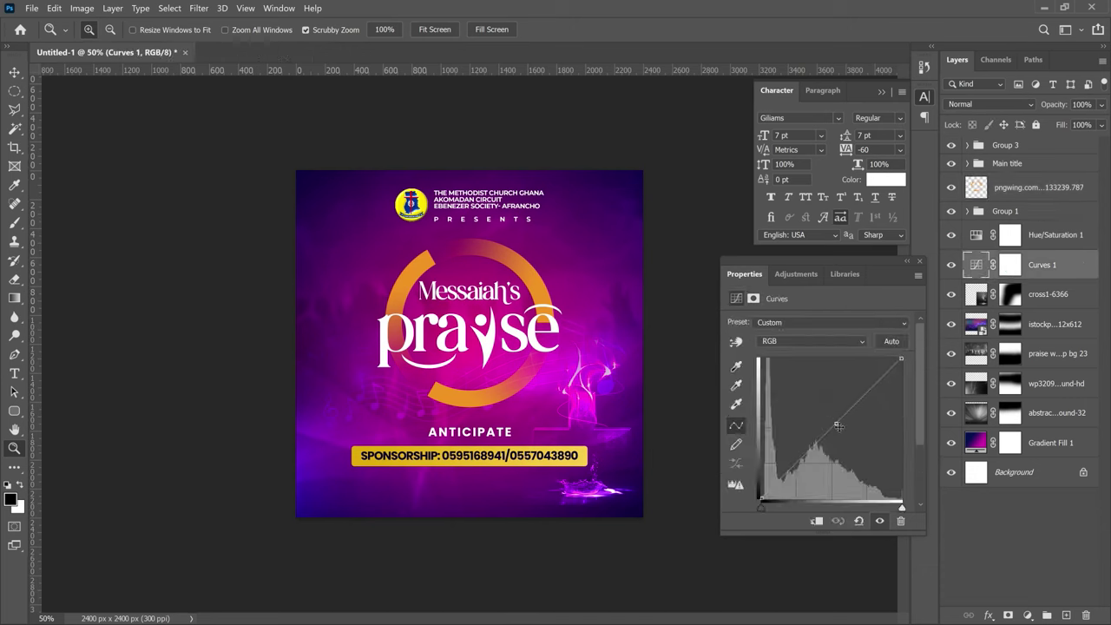
drag(837, 424, 848, 431)
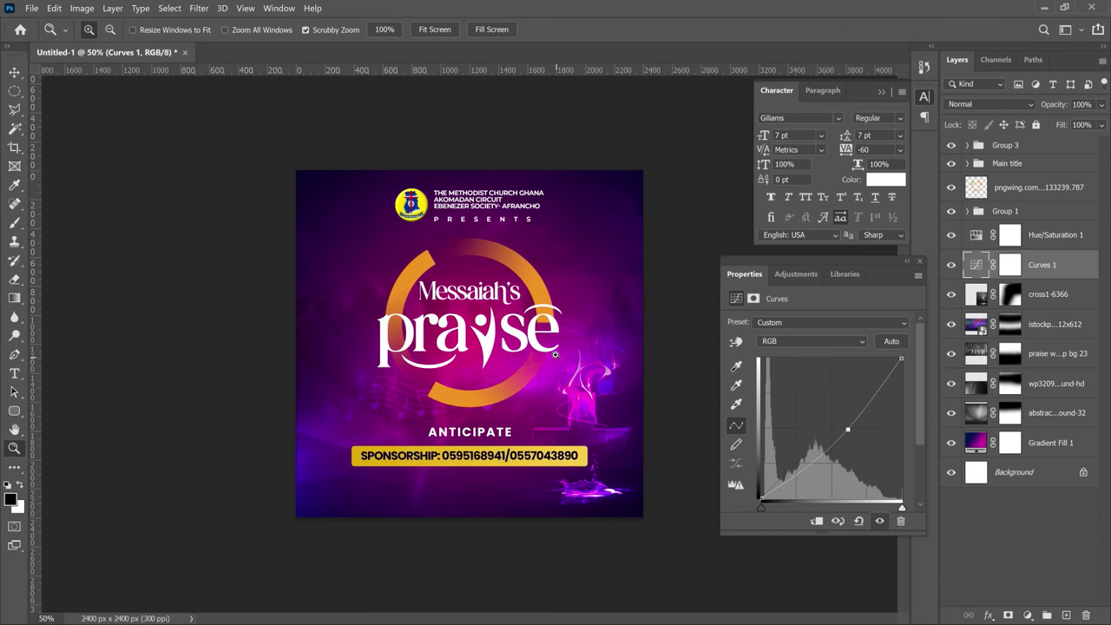
key(ctrl+plus)
key(ctrl+minus)
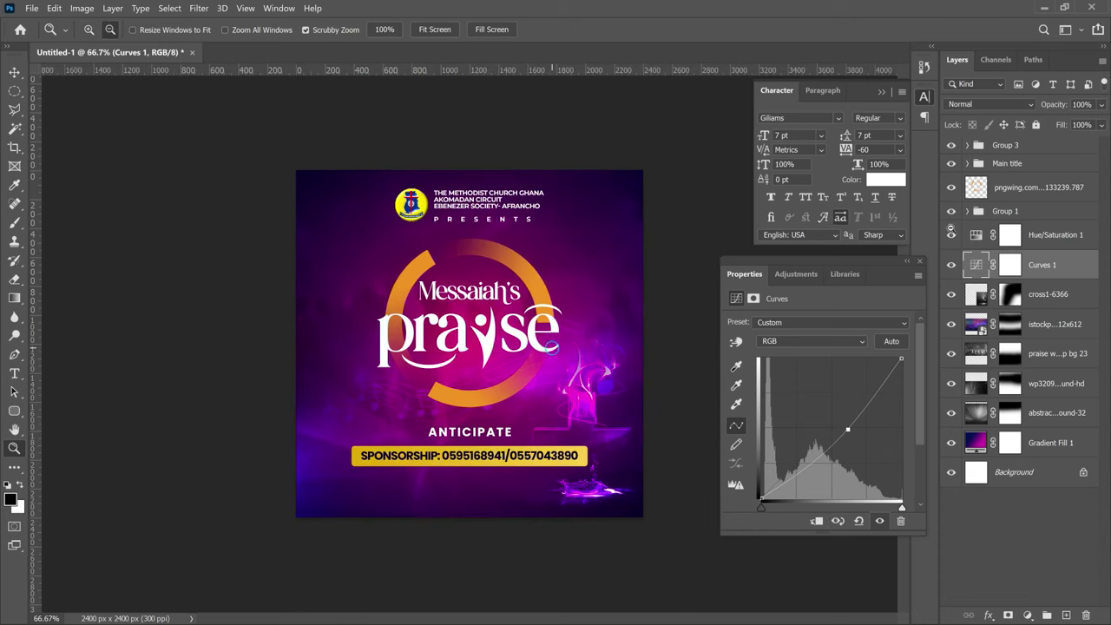
click(951, 265)
click(952, 265)
key(ctrl+plus)
key(ctrl+minus)
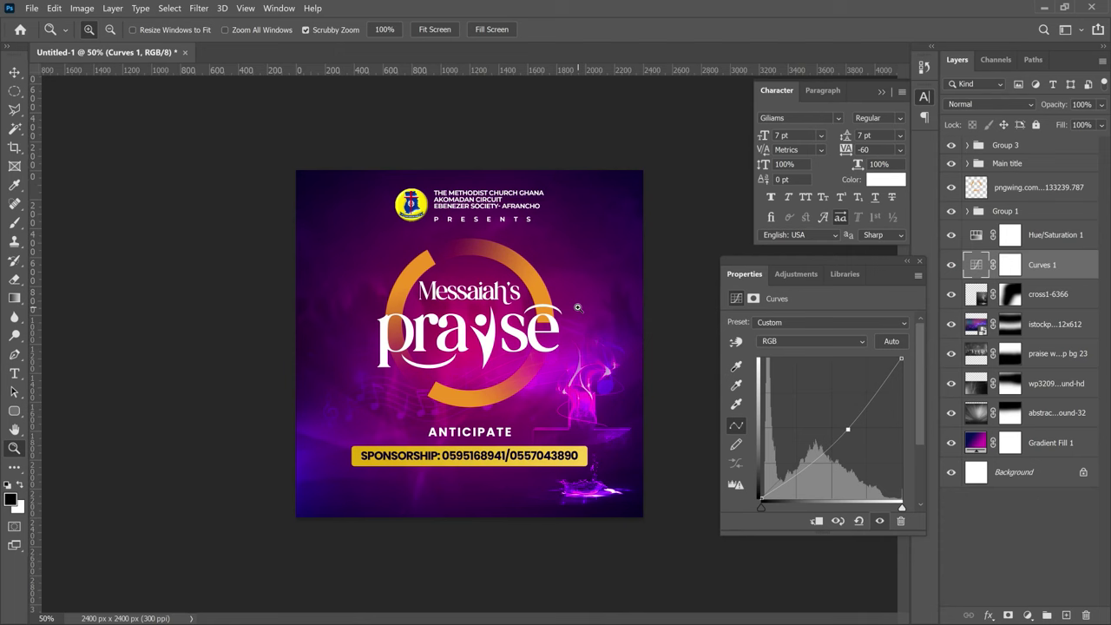